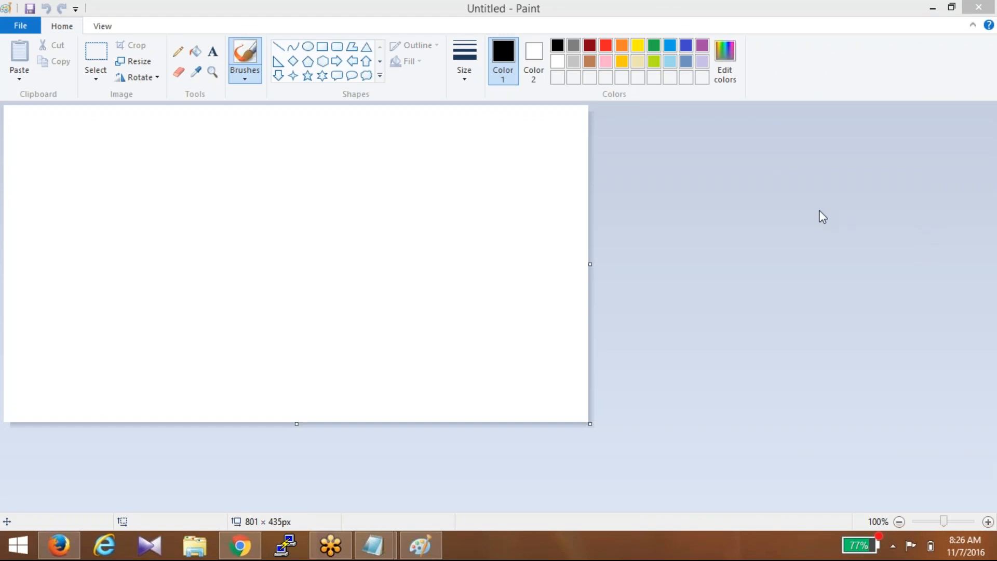
- Undo the stray black brush stroke drawn across the canvas
left_click(814, 296)
left_click(746, 1)
left_click(323, 49)
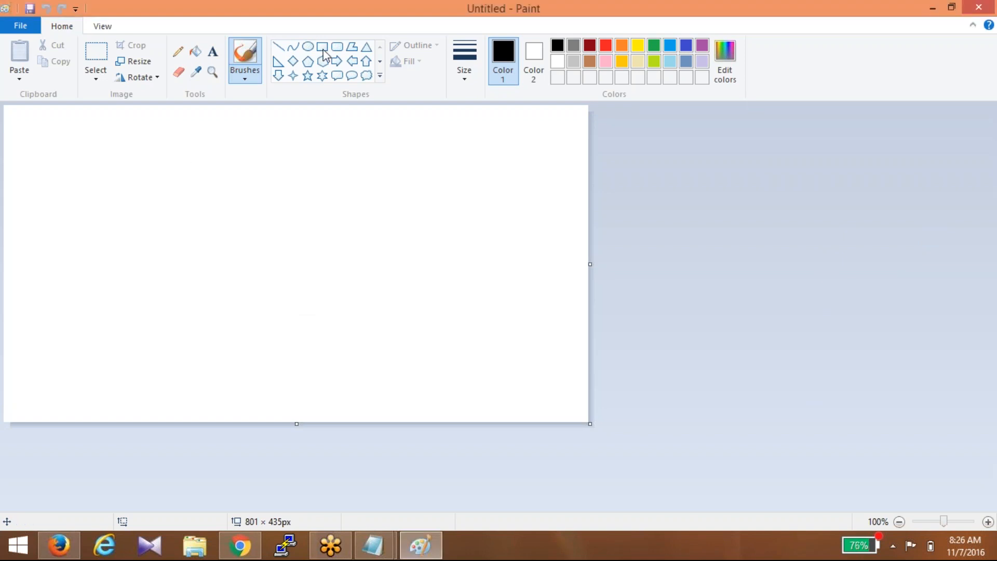
mouse_move(21, 127)
left_mouse_down()
mouse_move(104, 216)
mouse_move(121, 272)
left_mouse_up()
key("ctrl+z")
- Draw a tall rectangle on the left side of the canvas
left_click(323, 46)
mouse_move(26, 133)
left_mouse_down()
mouse_move(95, 198)
mouse_move(130, 323)
mouse_move(133, 390)
left_mouse_up()
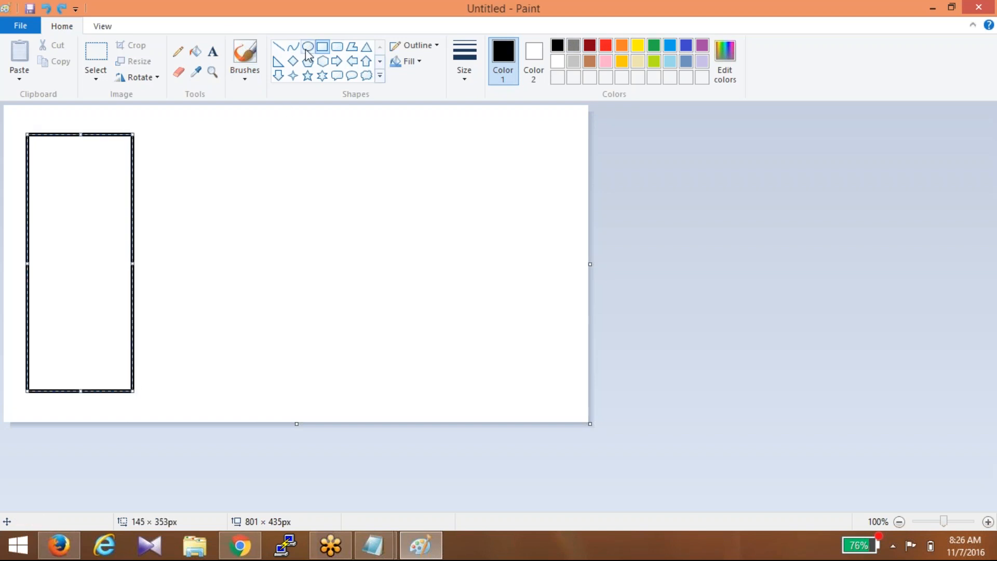
left_click(293, 61)
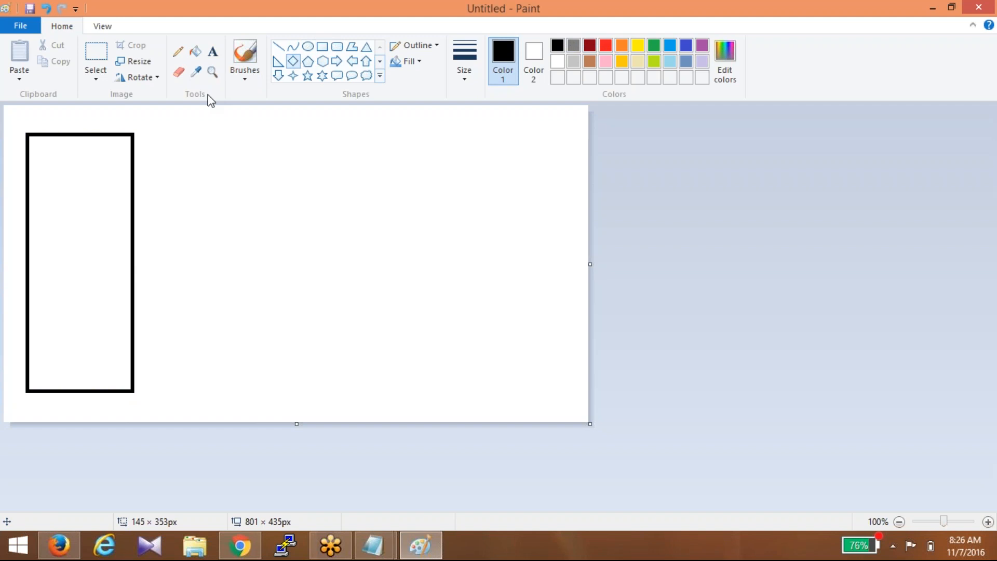
- Draw three rounded rectangles stacked top, middle and bottom inside the tall rectangle
left_click(343, 48)
left_click_drag(51, 152, 117, 190)
left_click_drag(47, 216, 114, 261)
left_click_drag(47, 297, 115, 357)
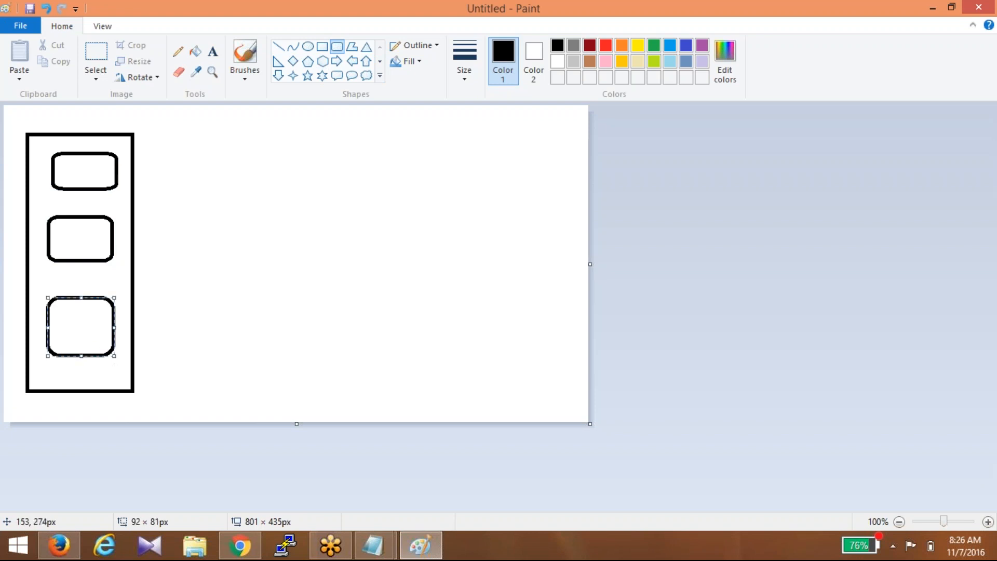
left_click(322, 47)
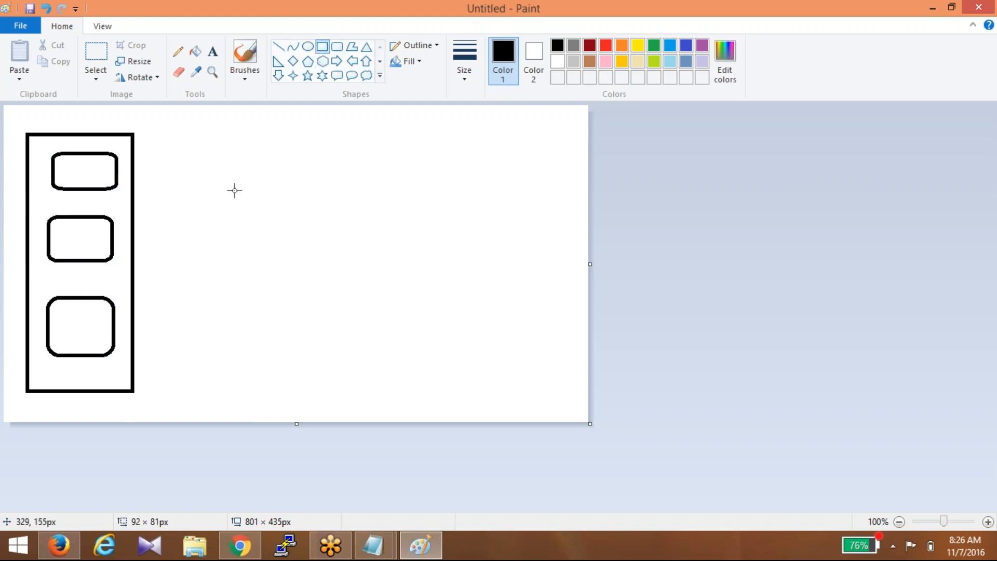
- Draw a second tall rectangle right of the first, with a tall oval inside it
left_click_drag(259, 121, 379, 377)
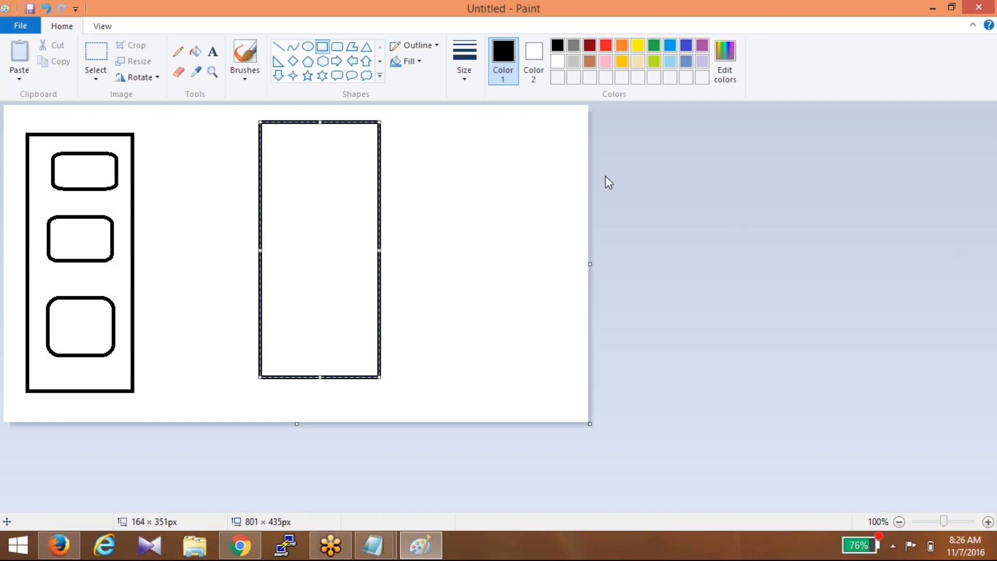
left_click(308, 48)
left_click_drag(287, 158, 352, 337)
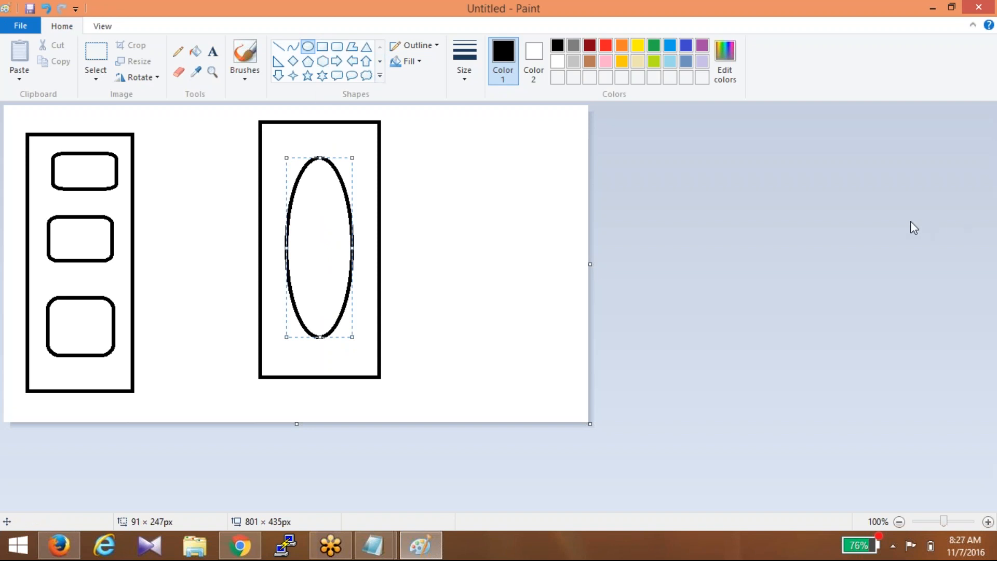
left_click(925, 257)
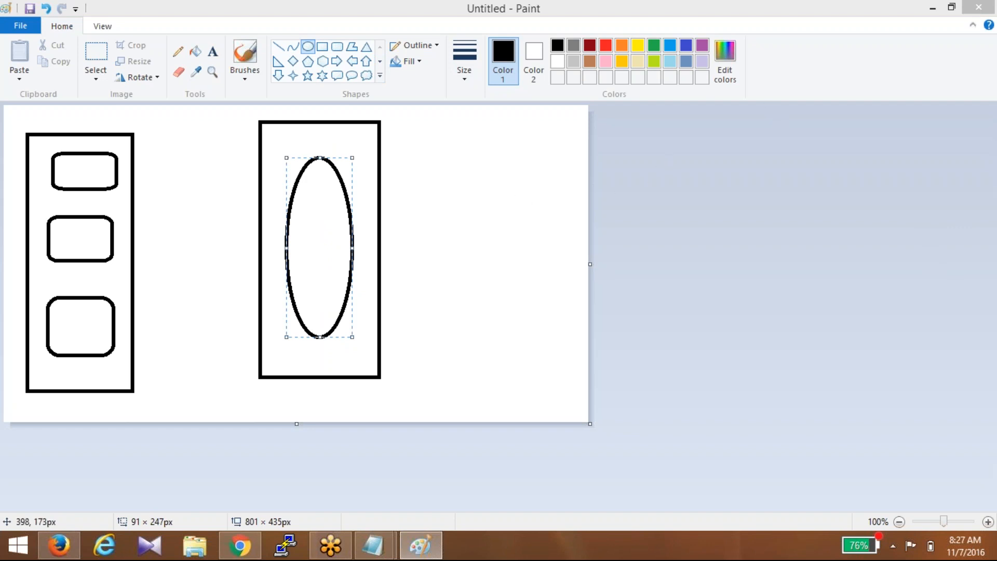
left_click(27, 110)
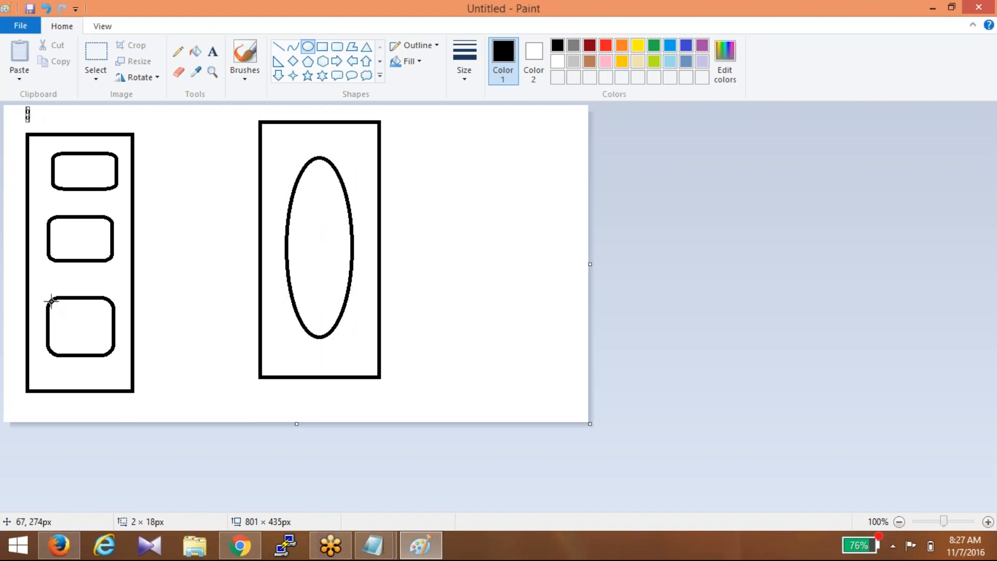
- Draw a small narrow oval slot inside each of the three rounded boxes
left_click(77, 170)
left_click_drag(80, 167, 86, 183)
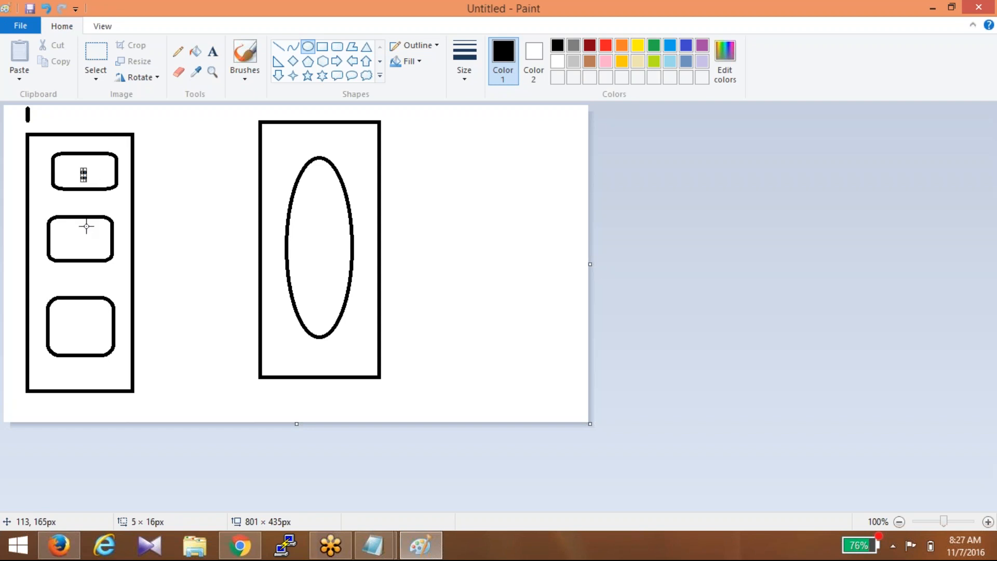
left_click_drag(86, 227, 87, 232)
left_click_drag(87, 310, 88, 326)
left_click(608, 472)
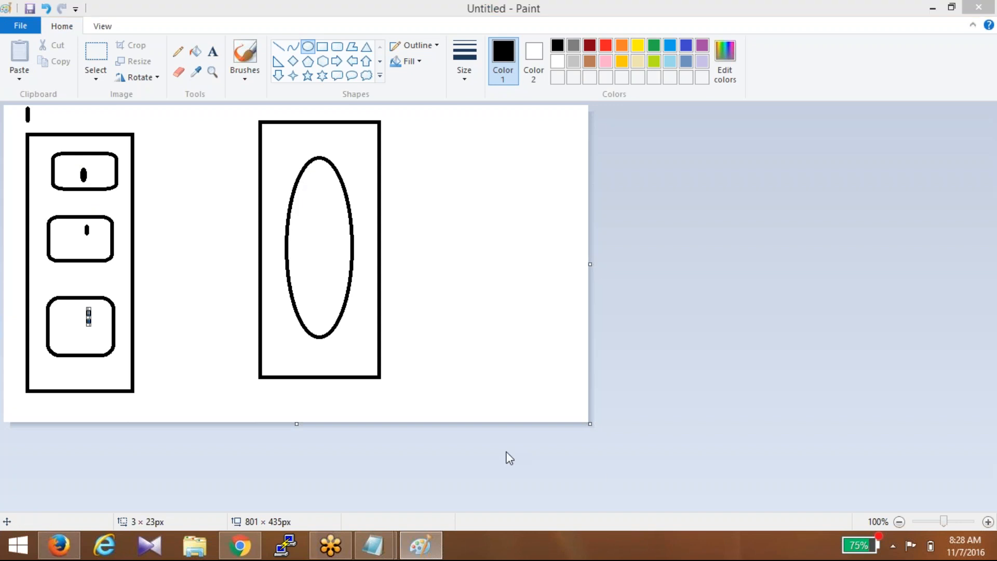
left_click(679, 404)
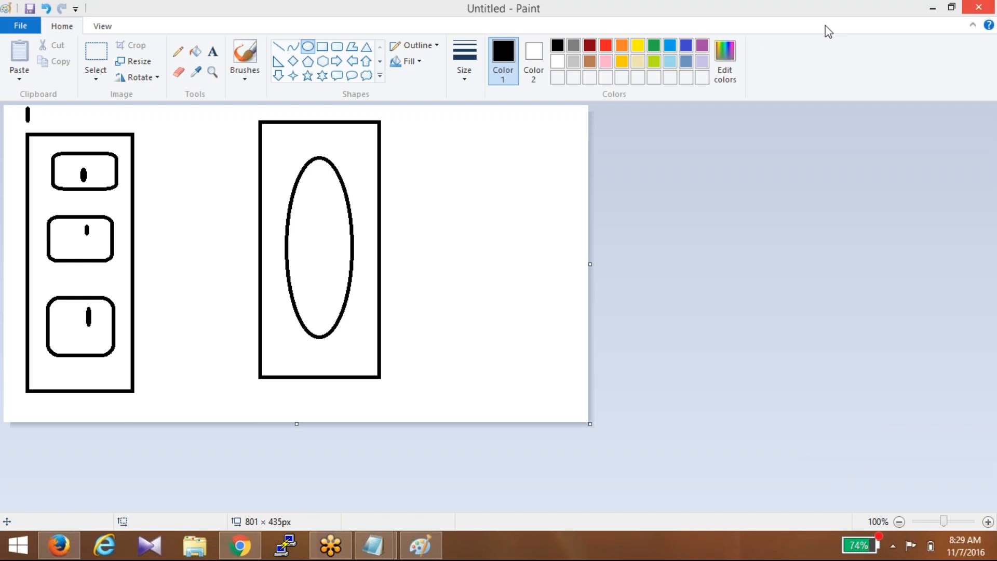
left_click(64, 550)
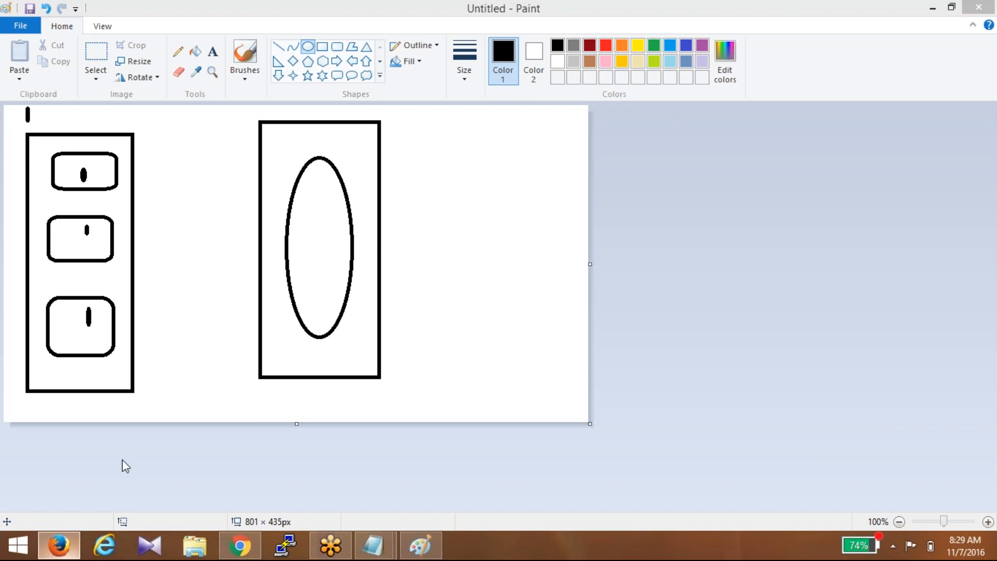
left_click(435, 34)
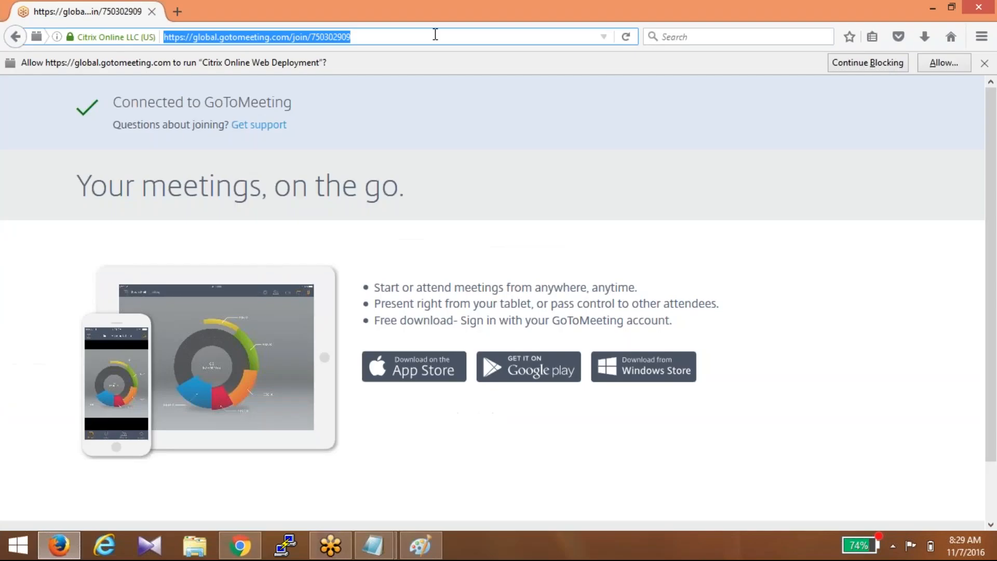
key("Return")
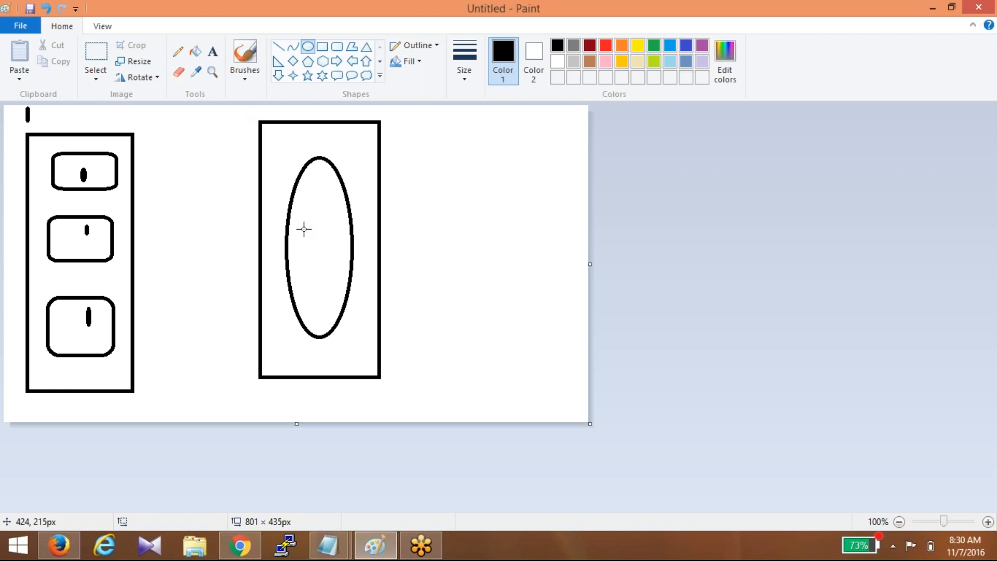
- Undo the stray flat ellipse and fill the tall oval with orange
mouse_move(304, 229)
left_mouse_down()
mouse_move(331, 252)
mouse_move(401, 249)
left_mouse_up()
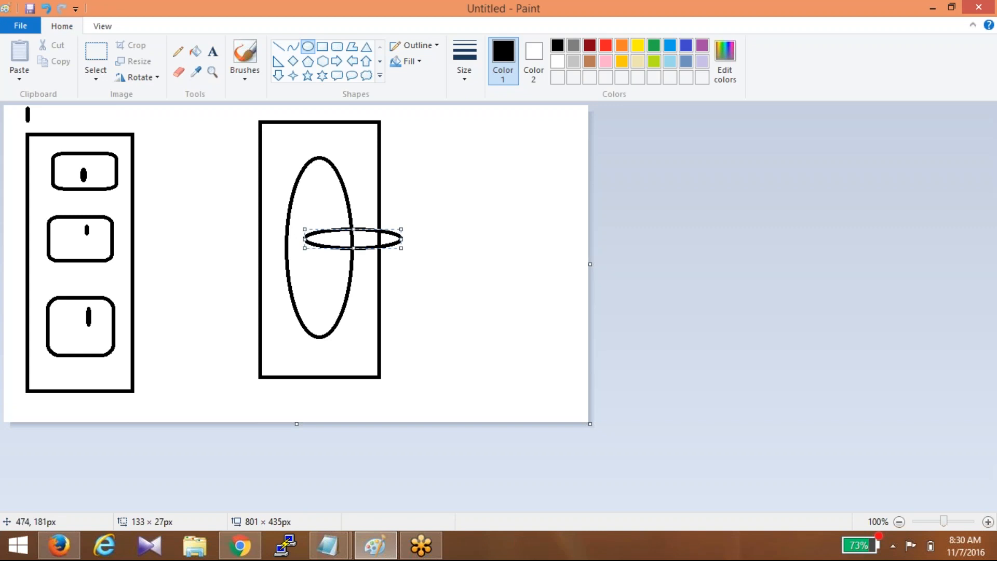
key("ctrl+z")
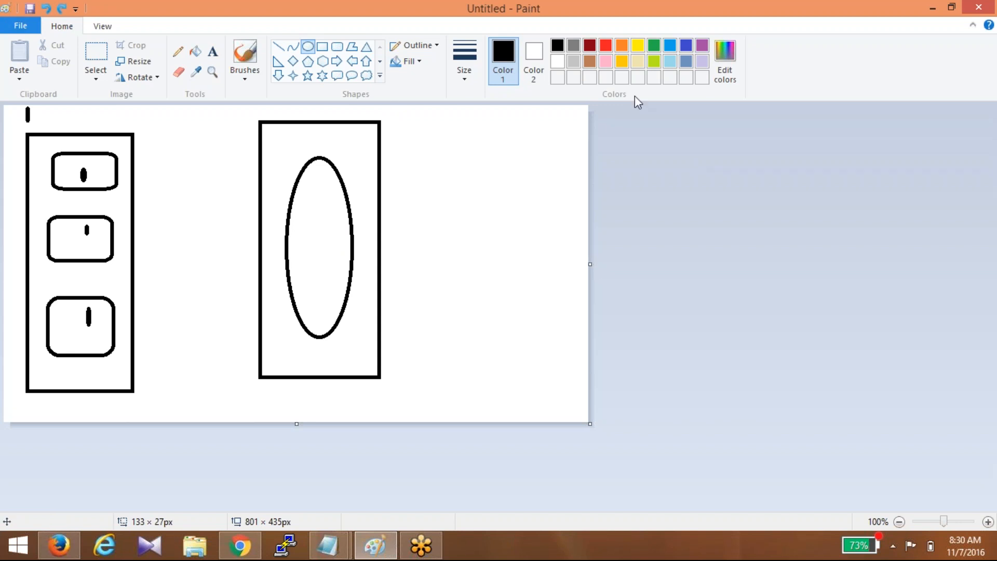
left_click(195, 51)
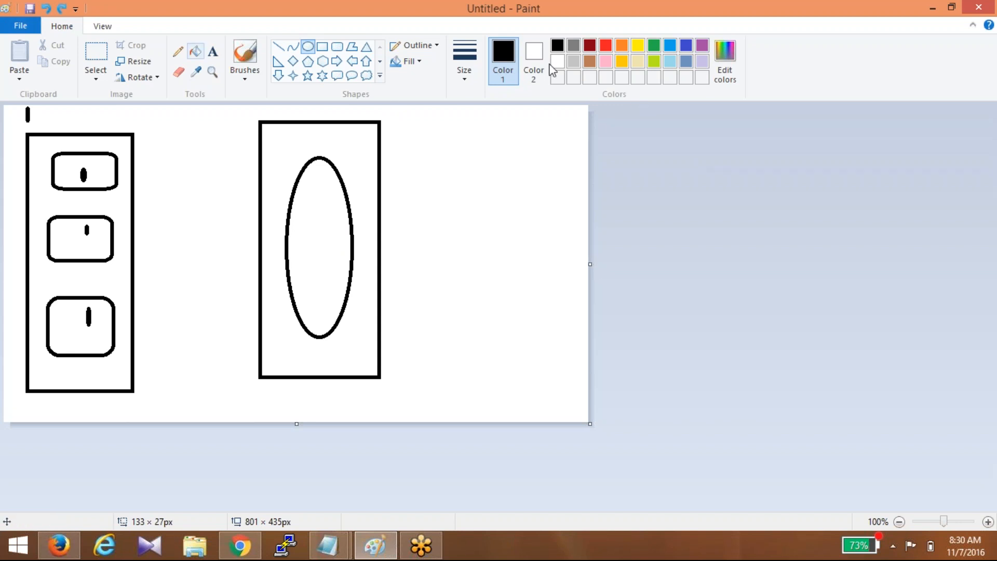
left_click(621, 46)
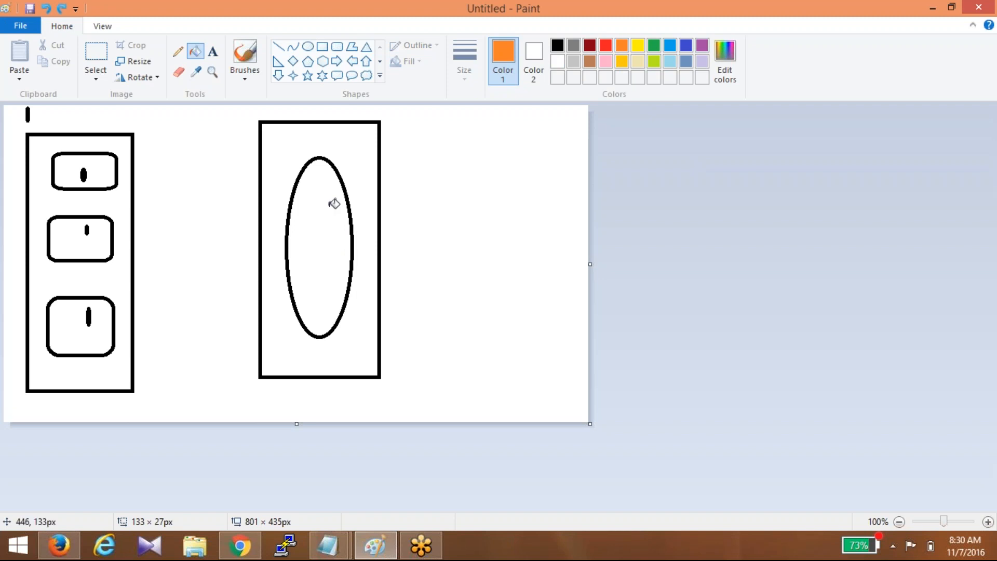
left_click(333, 205)
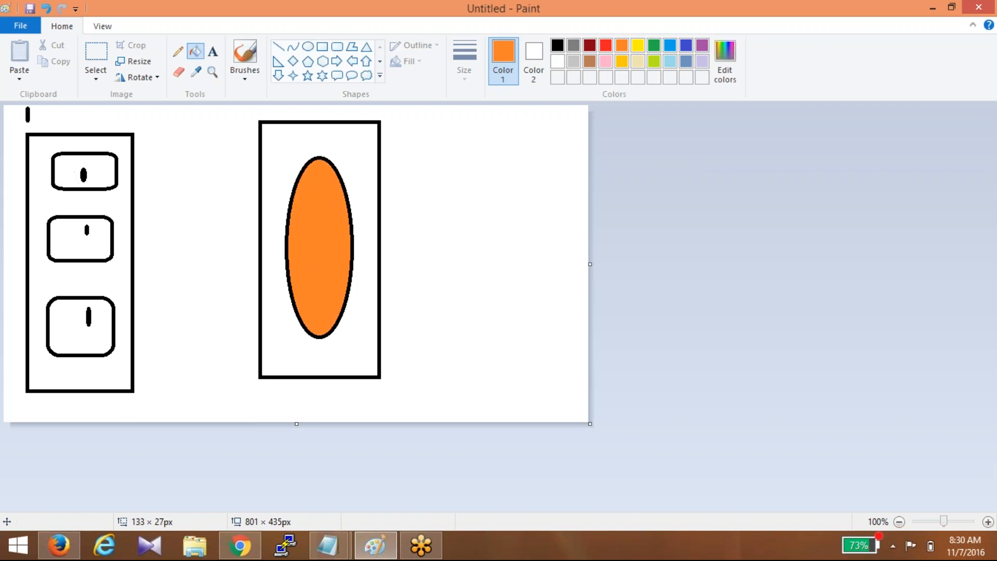
- Fill the top, middle and bottom rounded boxes with yellow
left_click(638, 45)
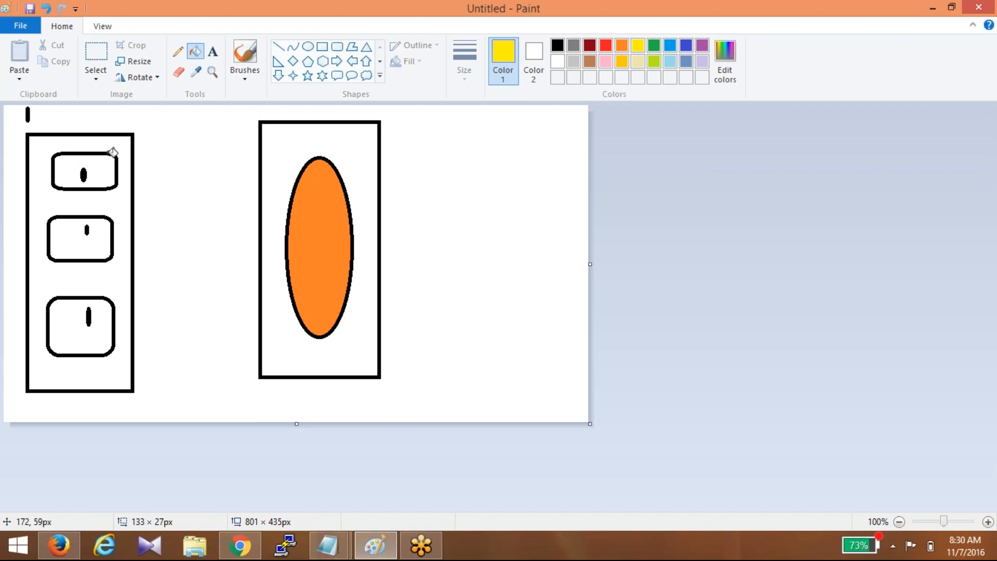
left_click(108, 161)
left_click(95, 247)
left_click(77, 312)
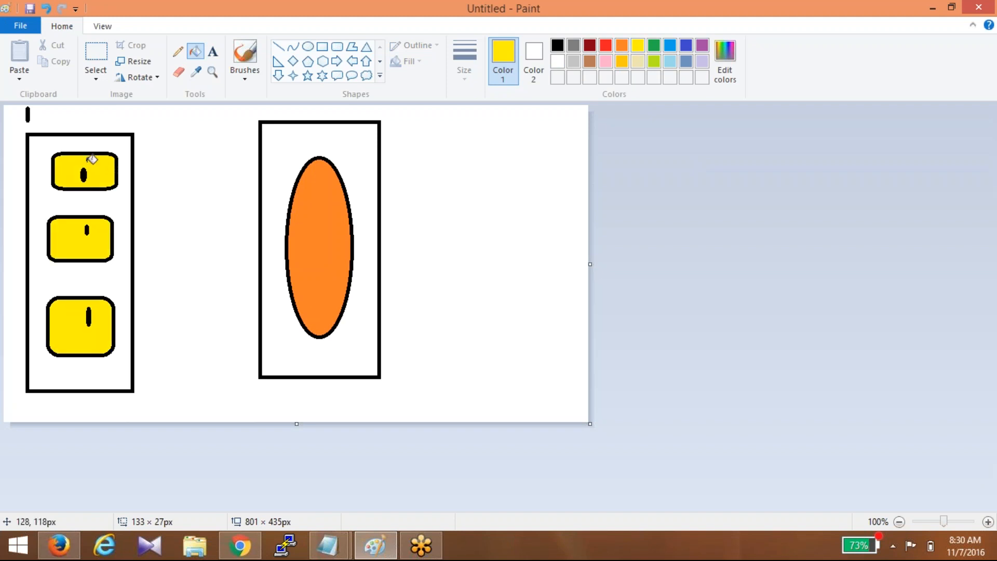
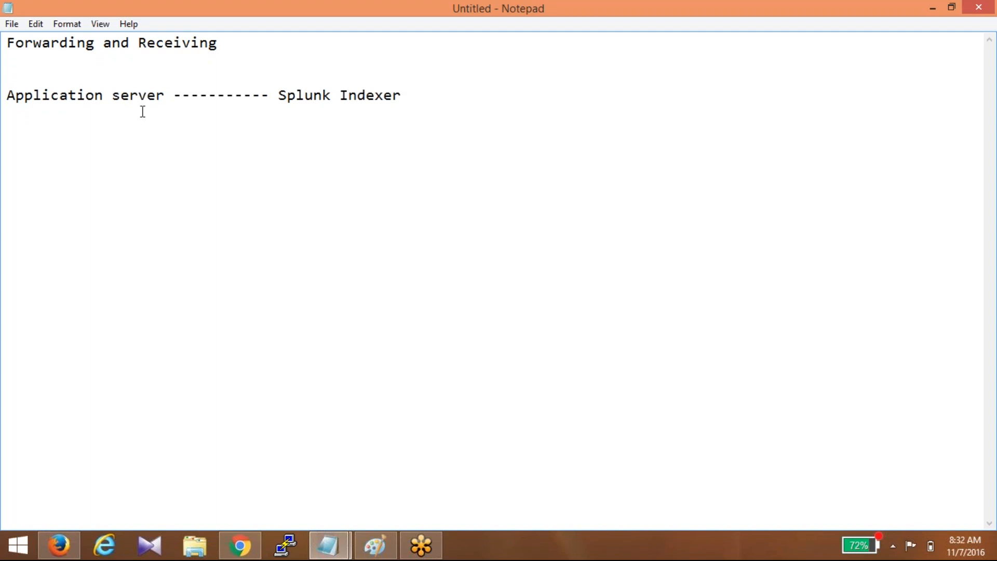
- Type the heading '1. Application server' with the step 'a. Install UF' beneath it
key("Return")
key("Return")
type("1. Application server")
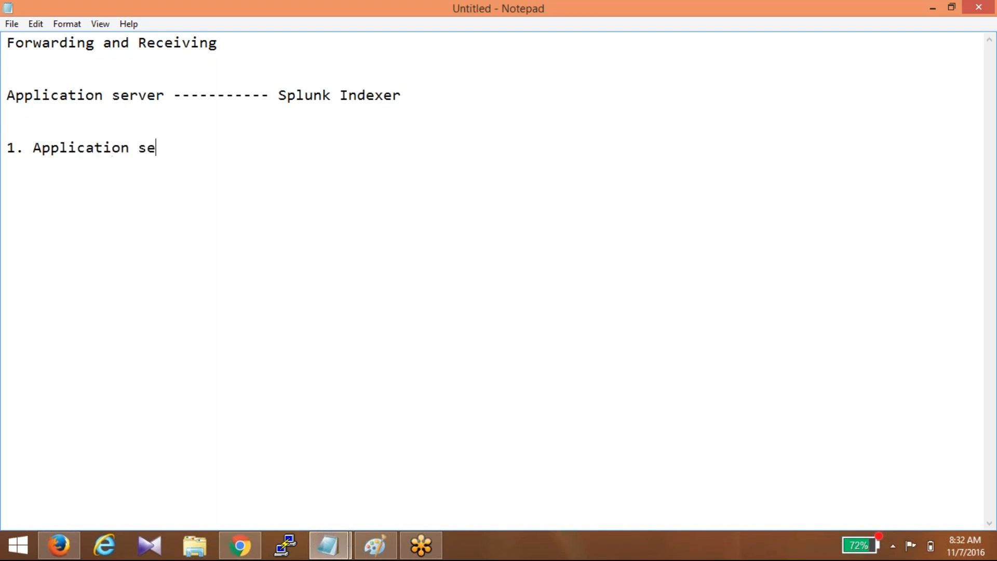
key("Return")
key("Return")
type("1.")
key("BackSpace")
key("BackSpace")
key("BackSpace")
type("a. Install UF")
- Add 'b. Configure UF -- inputs.conf' and a '-- outputs.conf' line below it
key("Return")
key("Return")
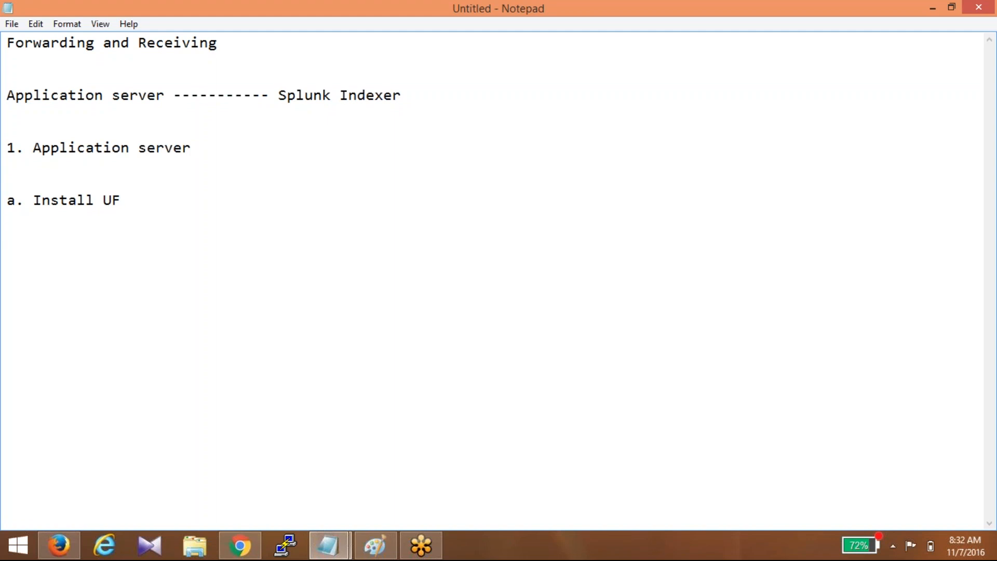
type("b. Configure UF")
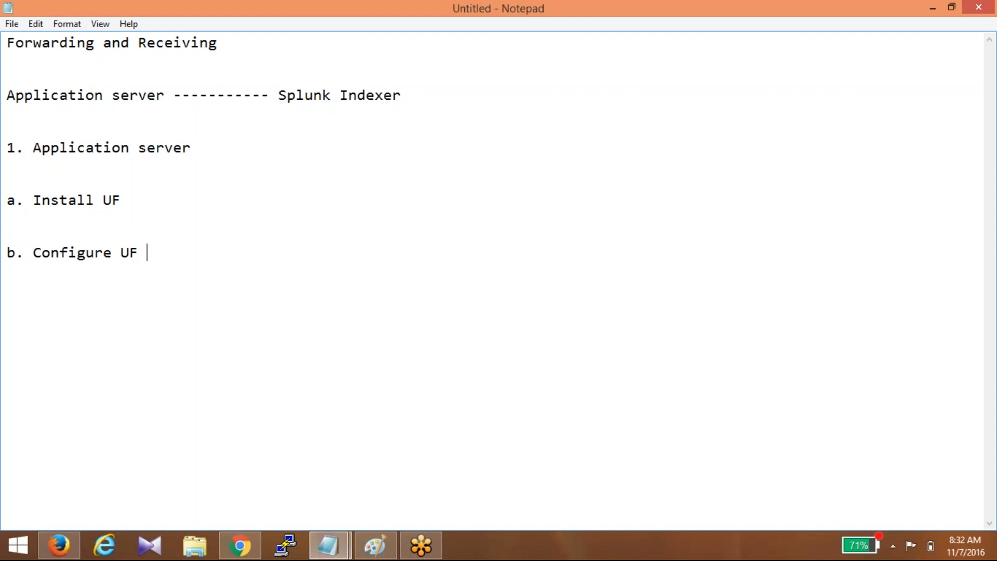
type(" -- inputs.conf")
key("Return")
key("Return")
type("-- o")
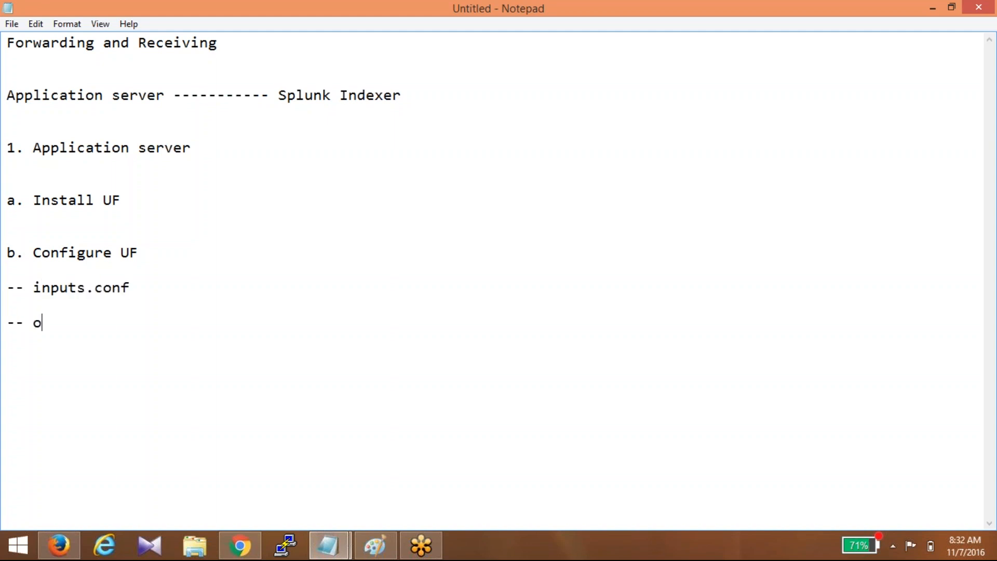
type("utputs.conf")
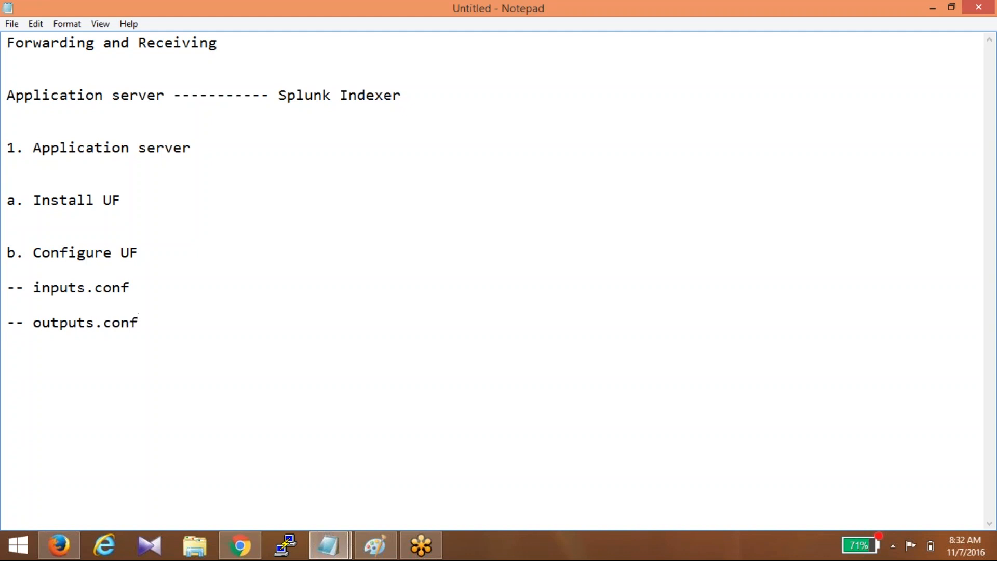
left_click(152, 281)
- Annotate inputs.conf: '( What are the files am going to read --- Telling the Path )'
type("( What are the file")
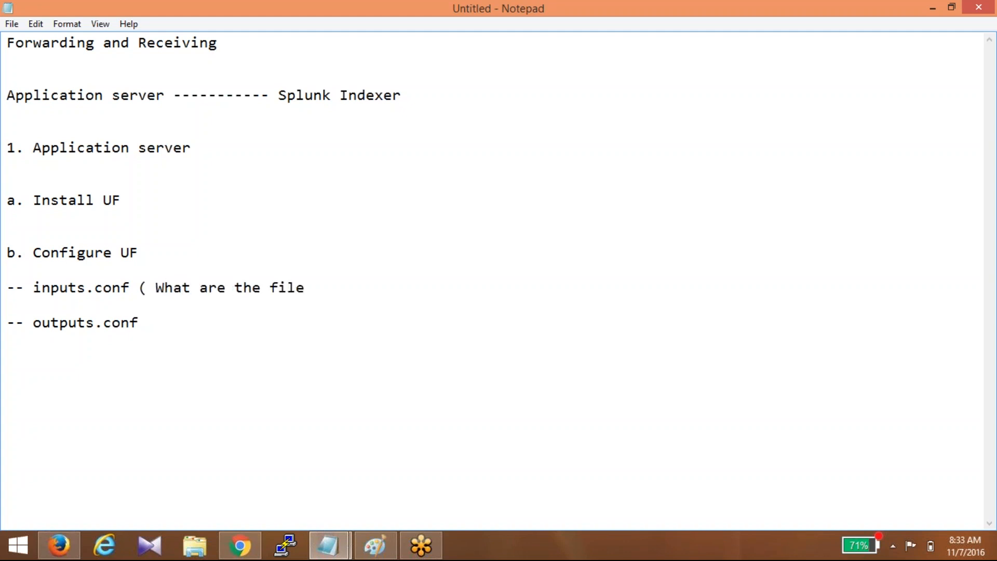
key("BackSpace")
type("s a")
key("BackSpace")
type("am going")
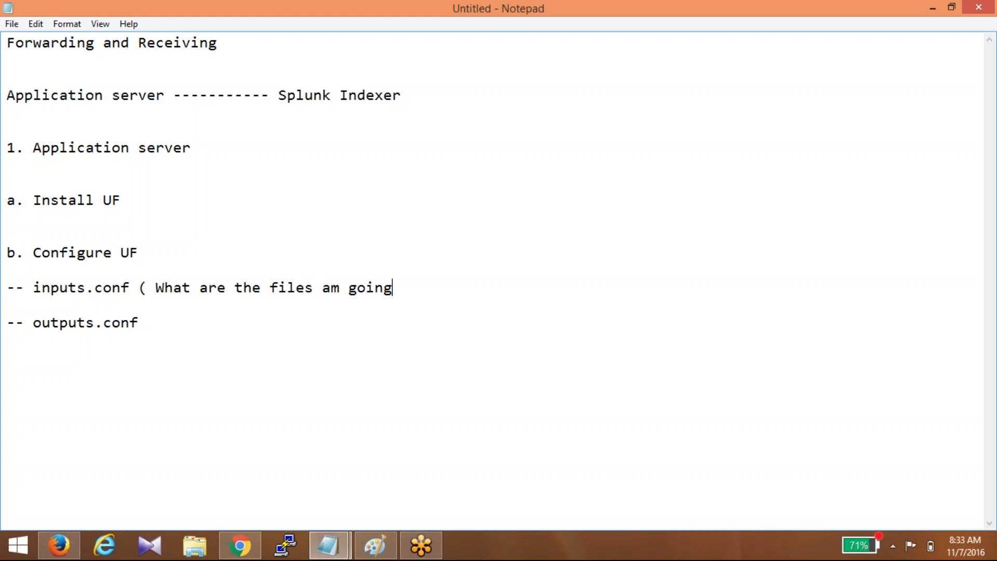
type(" to read --- Telling the Path )")
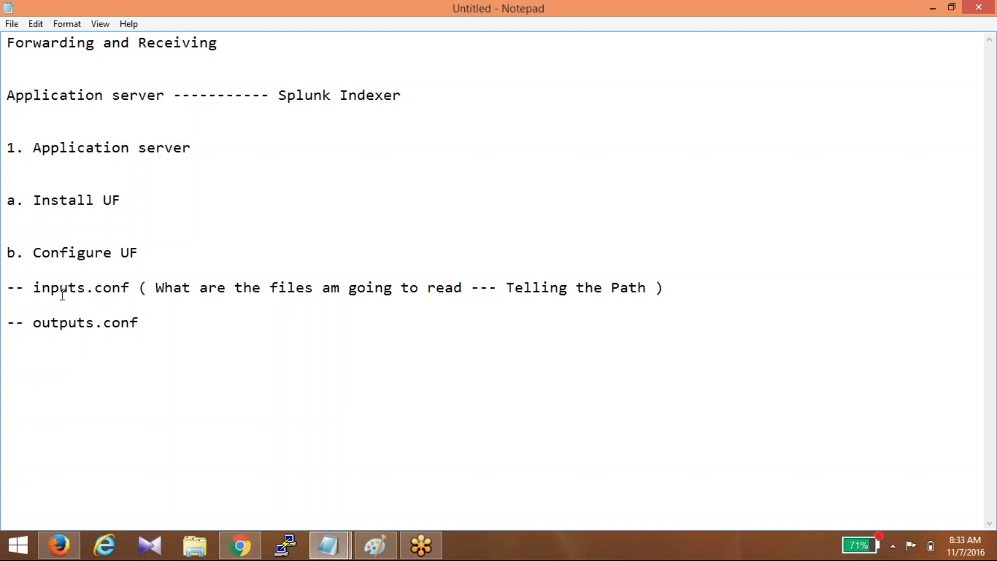
- Annotate outputs.conf with '( To whom you are going to share this logs )'
left_click(159, 314)
type("( To whom")
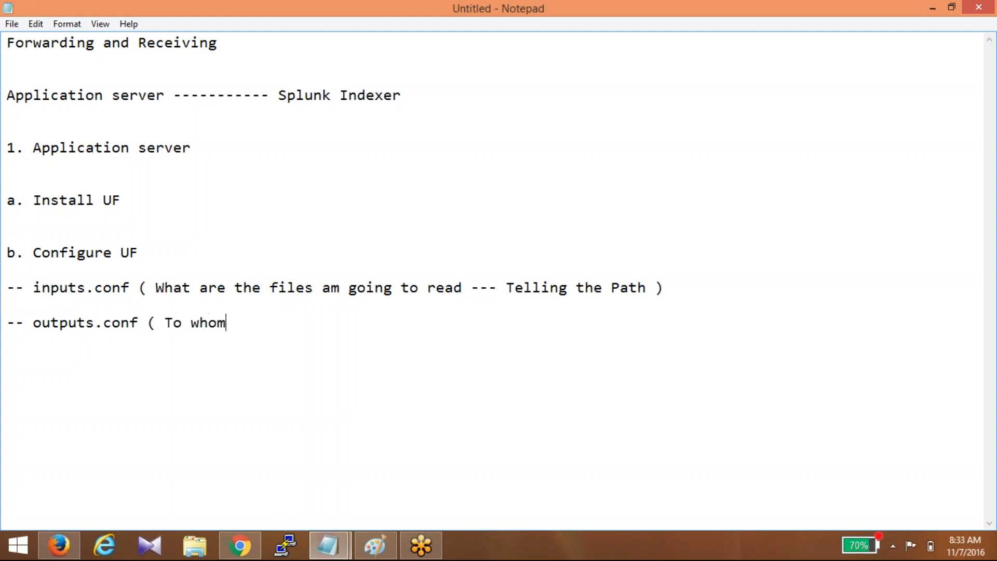
type("e")
key("BackSpace")
key("BackSpace")
type("you are going to sh")
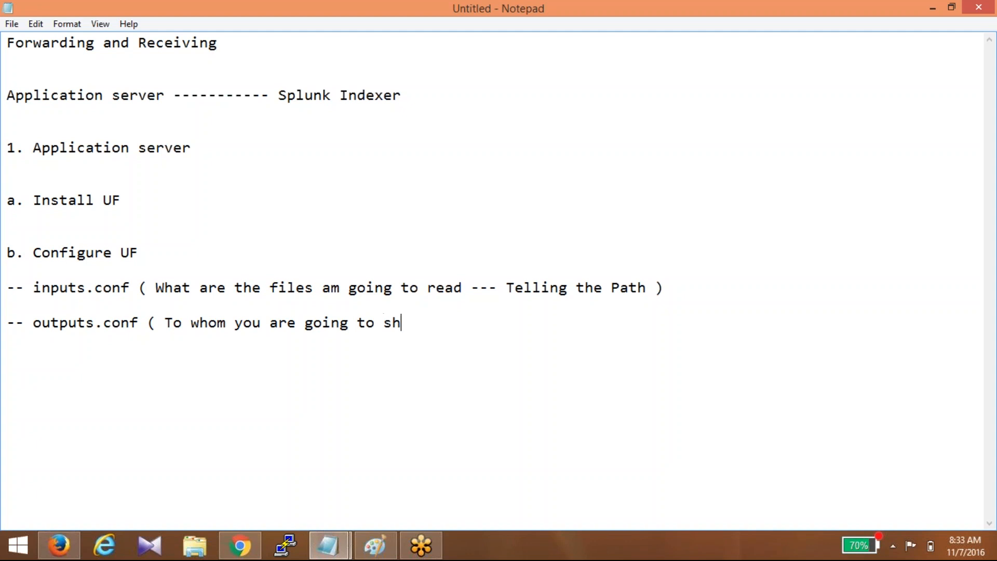
type("are this lo")
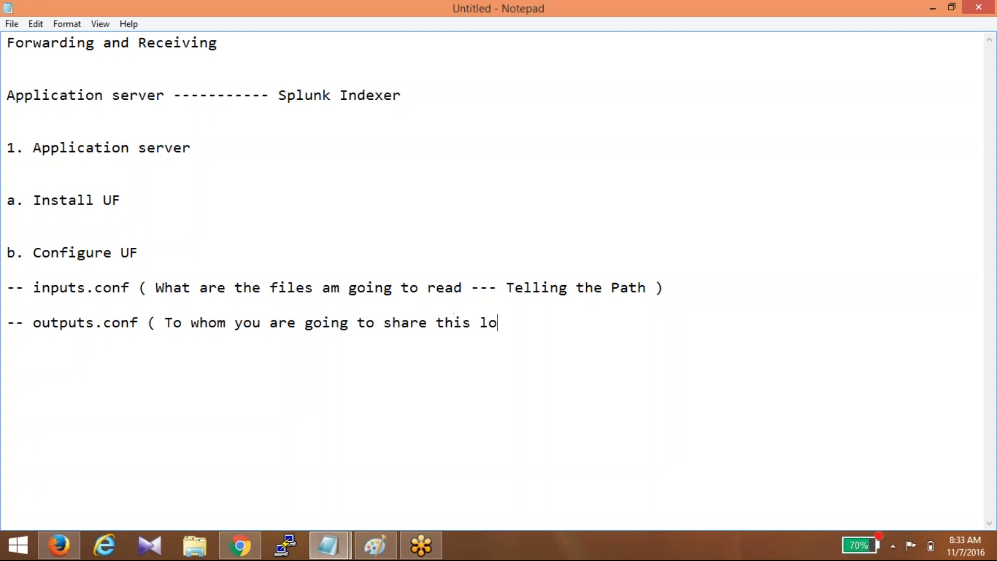
type("gs )")
- Highlight the Application server heading, Install, Configure, inputs.conf and outputs.conf for emphasis
left_click_drag(32, 150, 227, 147)
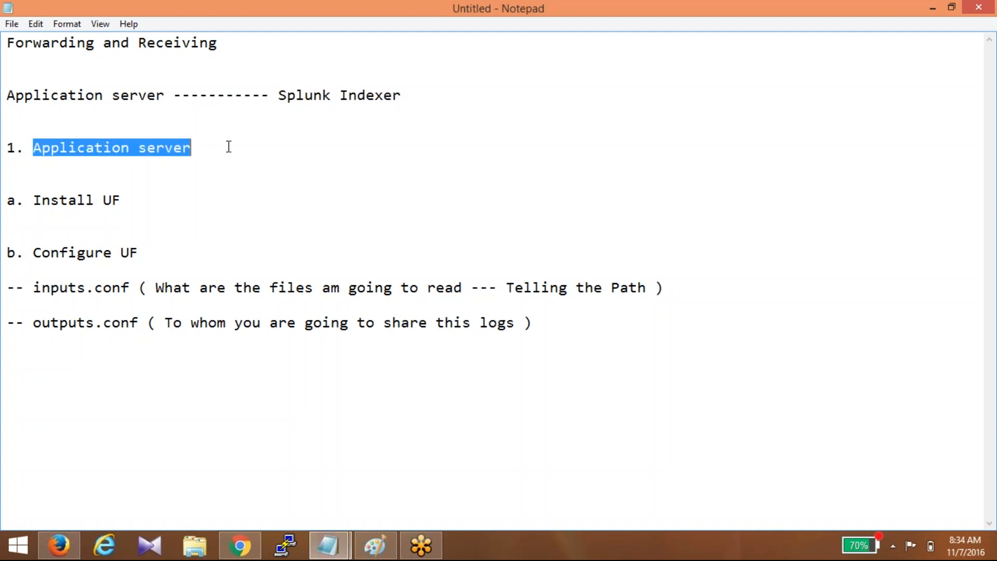
double_click(78, 200)
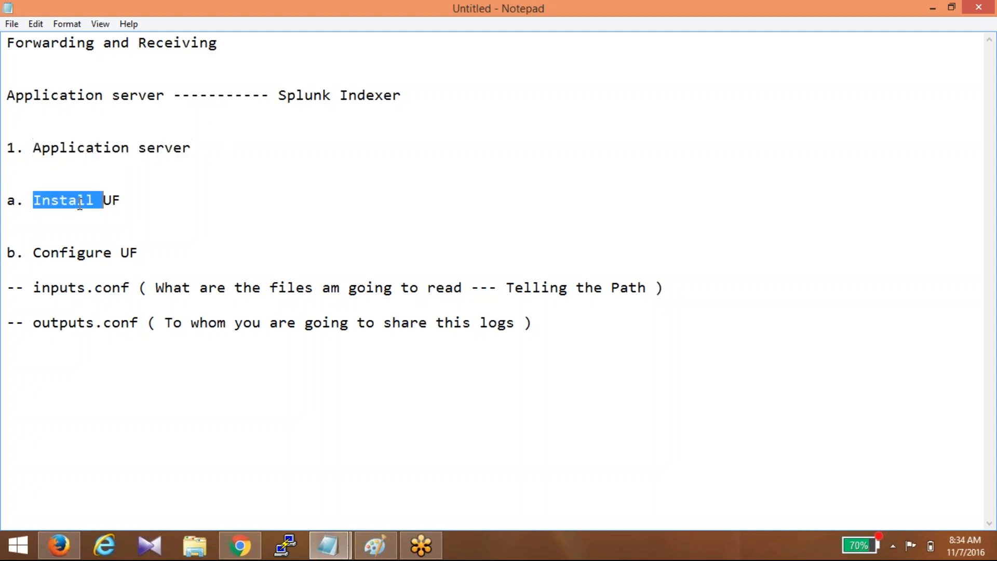
double_click(103, 253)
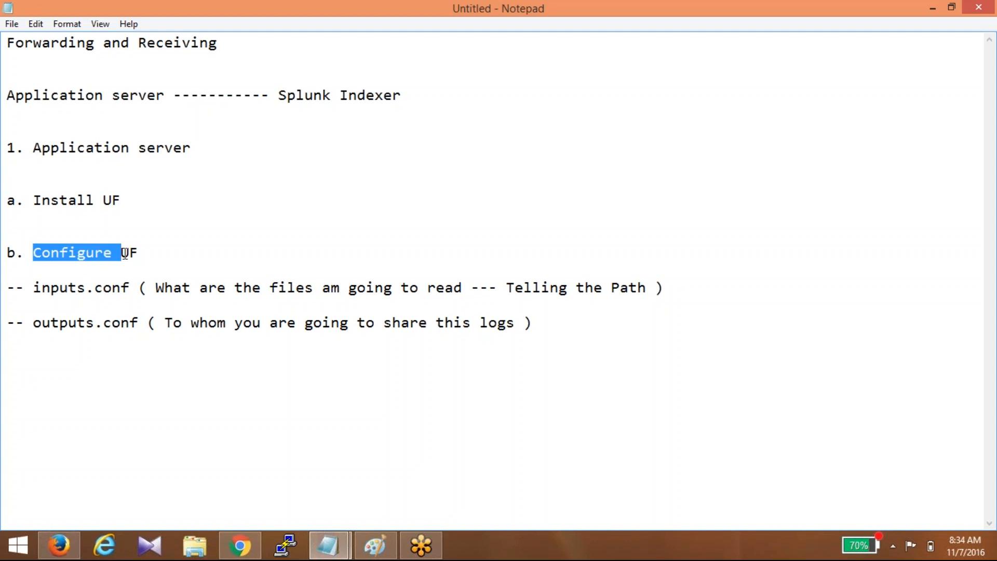
double_click(36, 288)
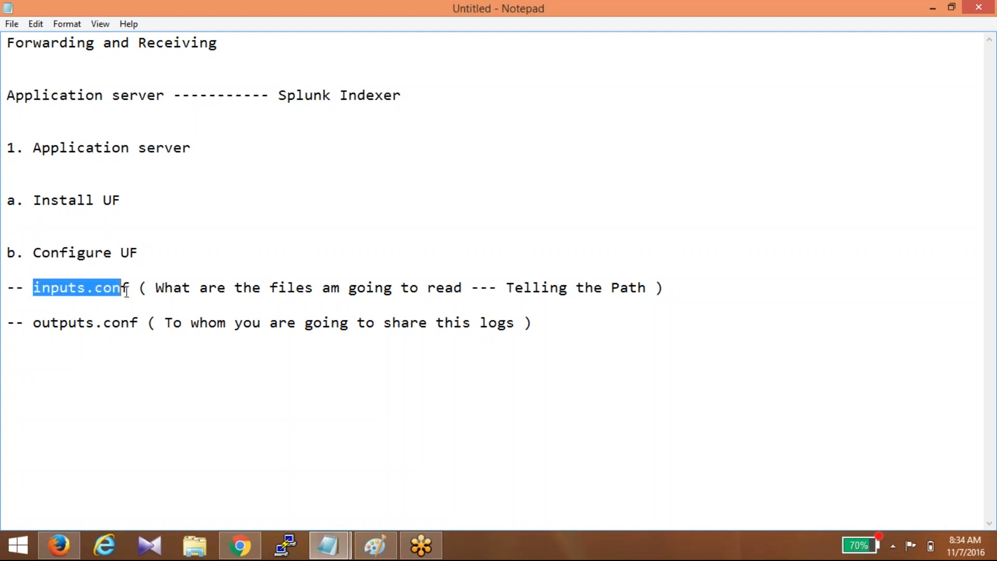
left_click(33, 323)
left_click_drag(34, 322, 154, 322)
- Add the section heading '2. Splunk Indexer' below the outputs.conf note
left_click(590, 326)
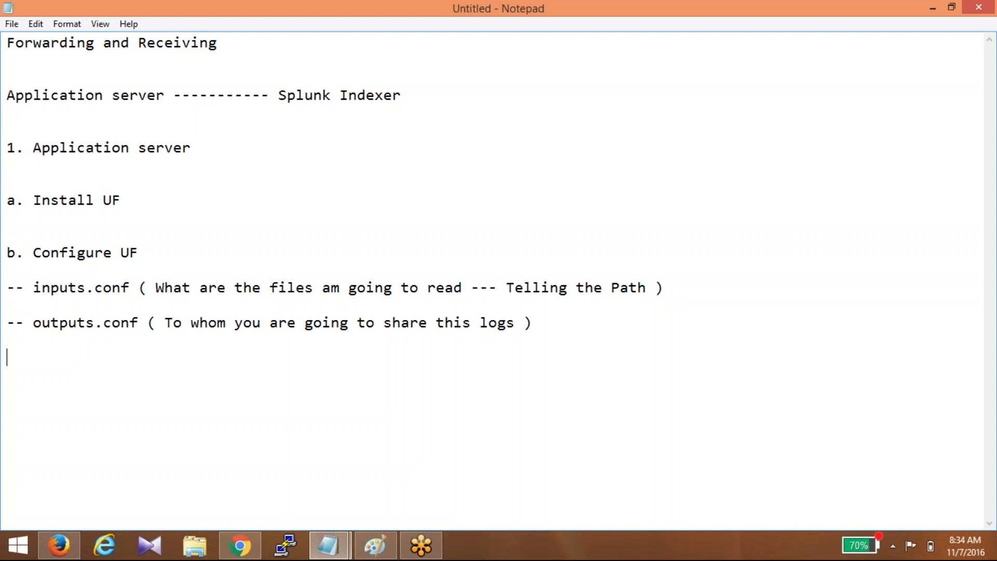
key("Return")
key("Return")
key("Return")
type("2. Splunk Indexer")
- Emphasise 'Indexer' and add the note 'Machine -- Splunk Full Package' under the heading
key("Return")
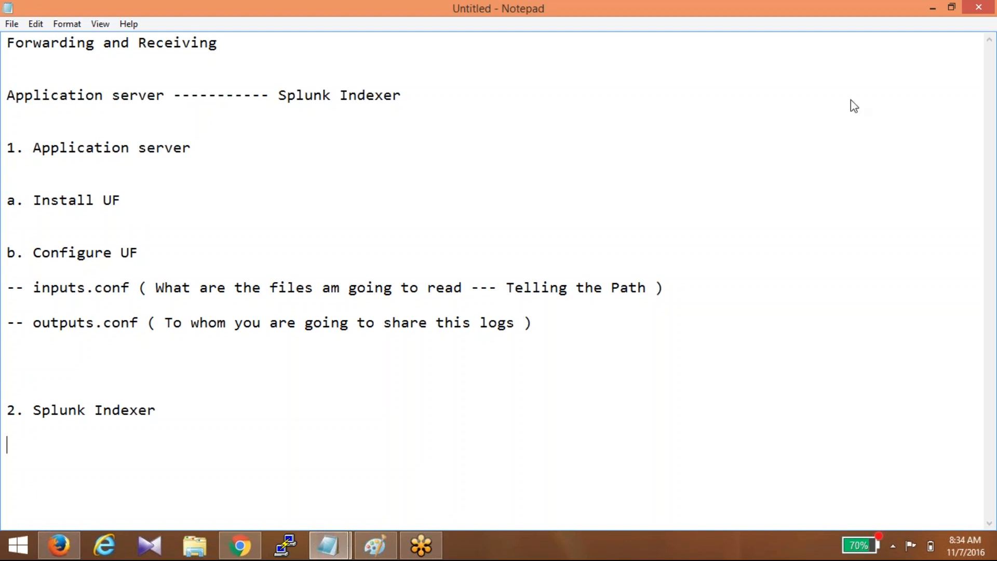
left_click(835, 93)
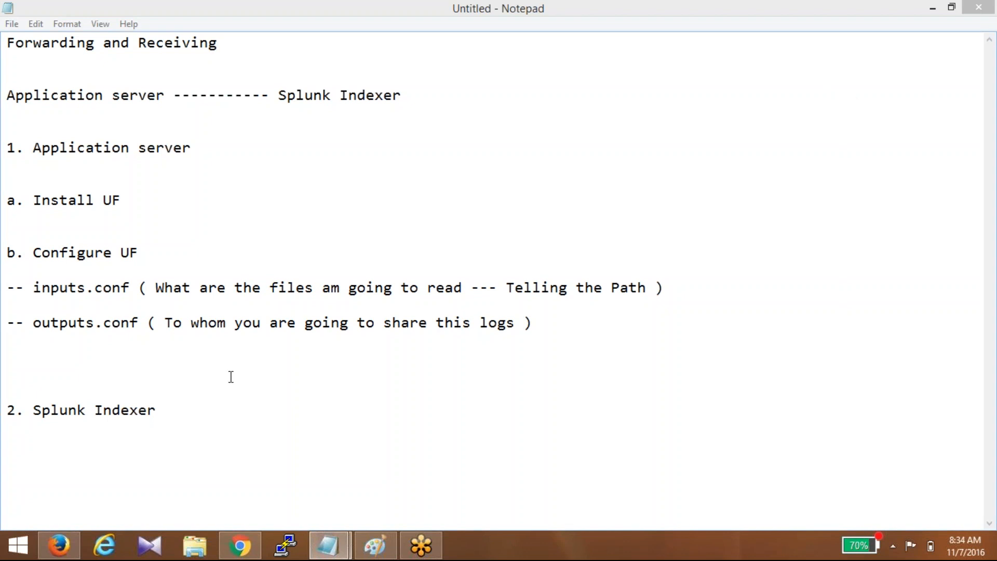
double_click(192, 410)
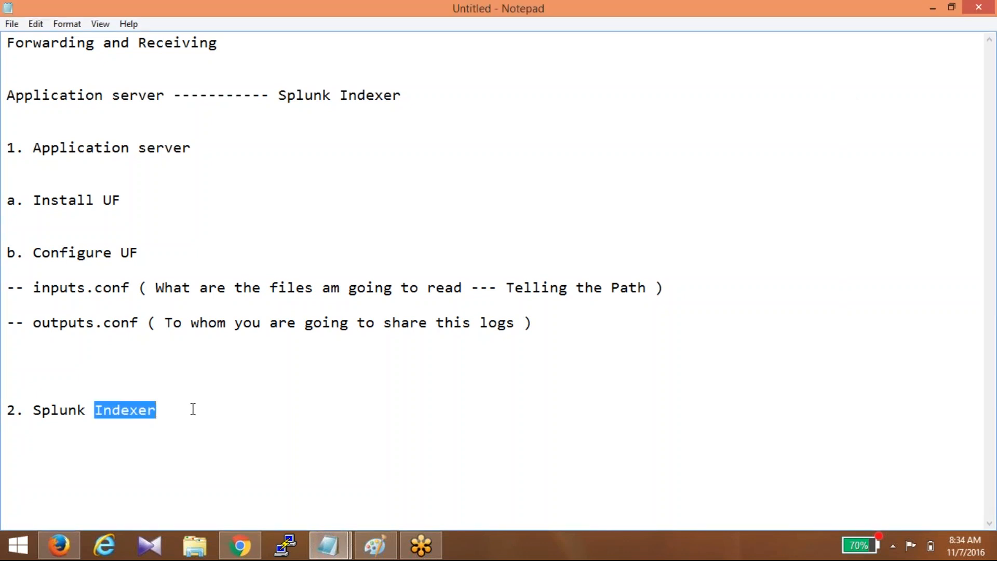
key("Down")
key("Return")
key("Return")
type("Machine -- Splunk F")
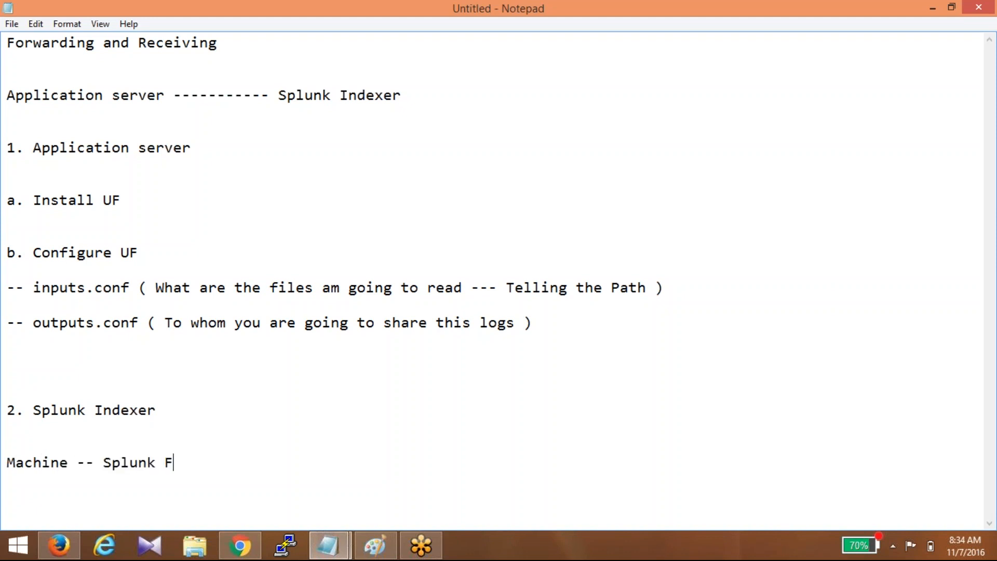
type("ull Packag")
type("e")
key("Return")
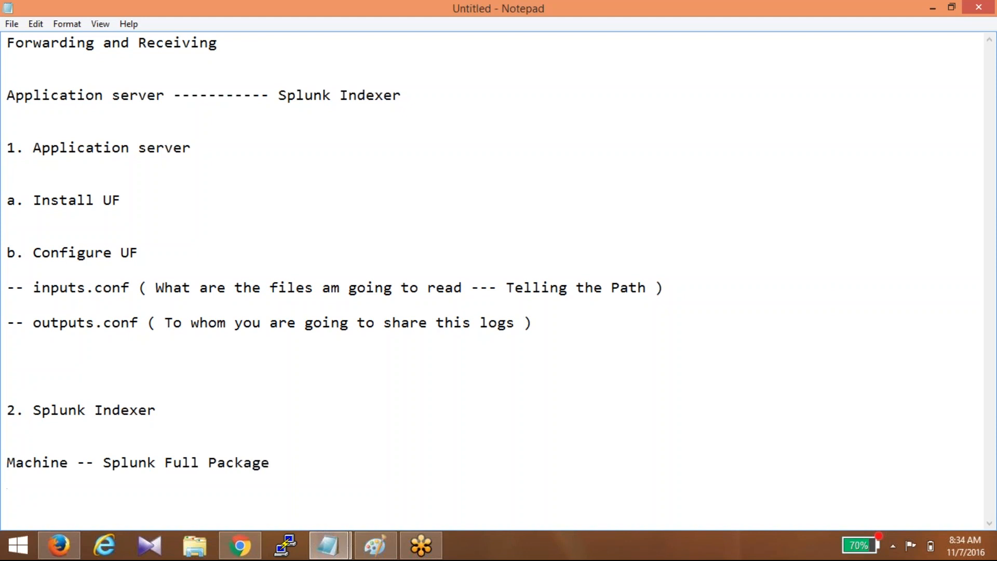
key("Return")
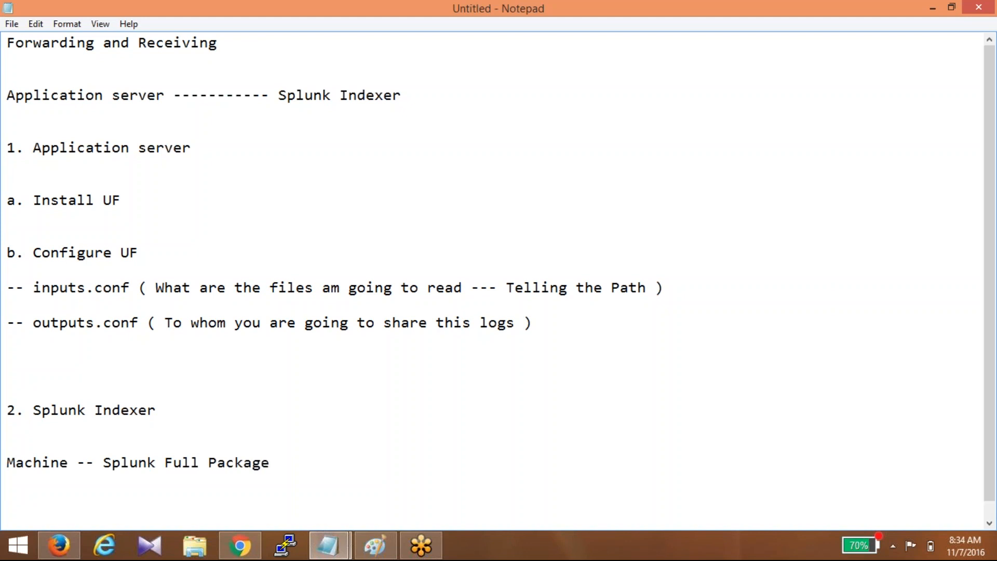
- List the indexer steps '1. Enable the receiving port' and '2. Creating the index'
type("1. Enable te")
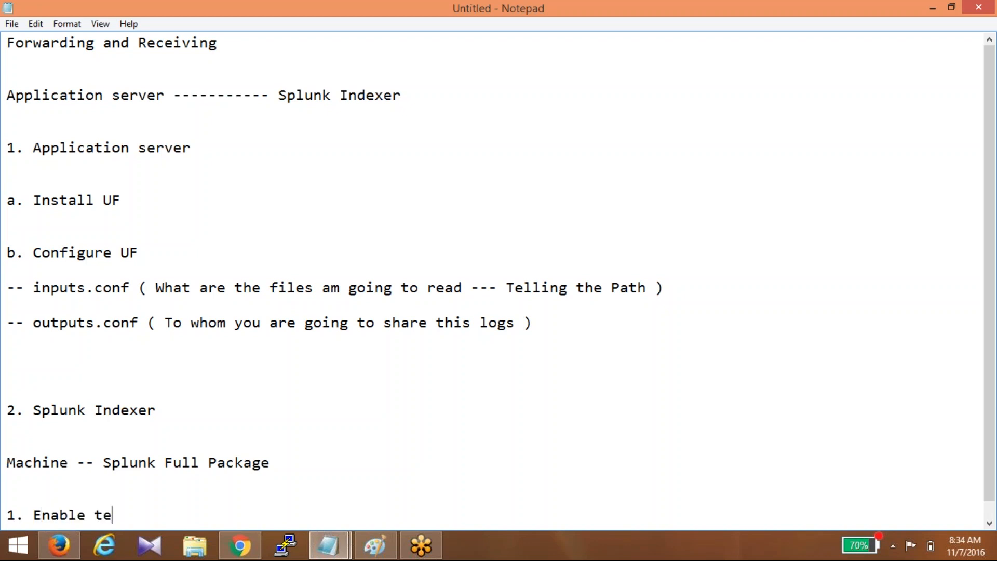
key("BackSpace")
type("he re")
key("BackSpace")
type("eceiving port")
key("Return")
key("Return")
type("2. Creating the ide")
key("BackSpace")
key("BackSpace")
type("ne")
key("BackSpace")
type("d")
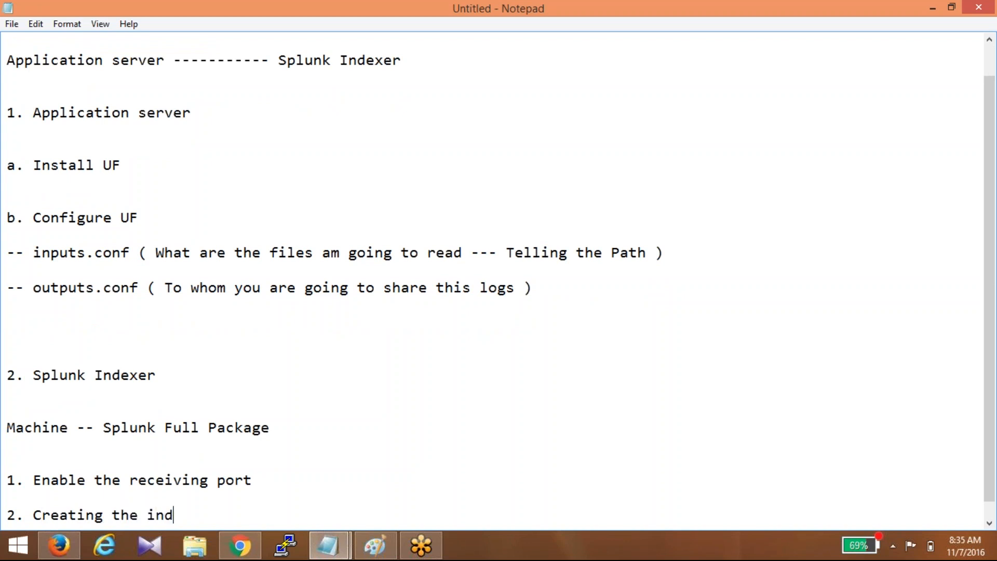
type("ex")
key("Return")
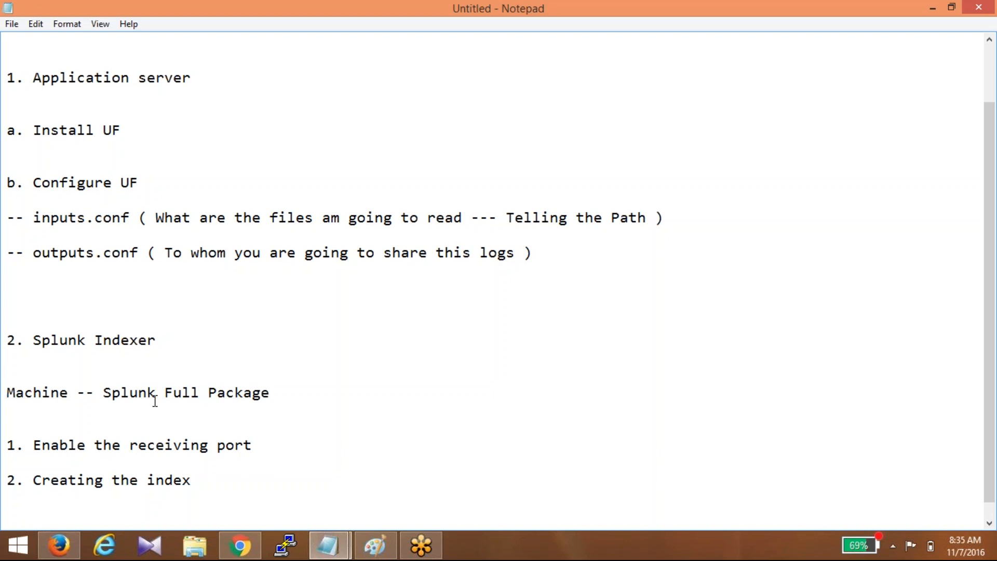
key("Return")
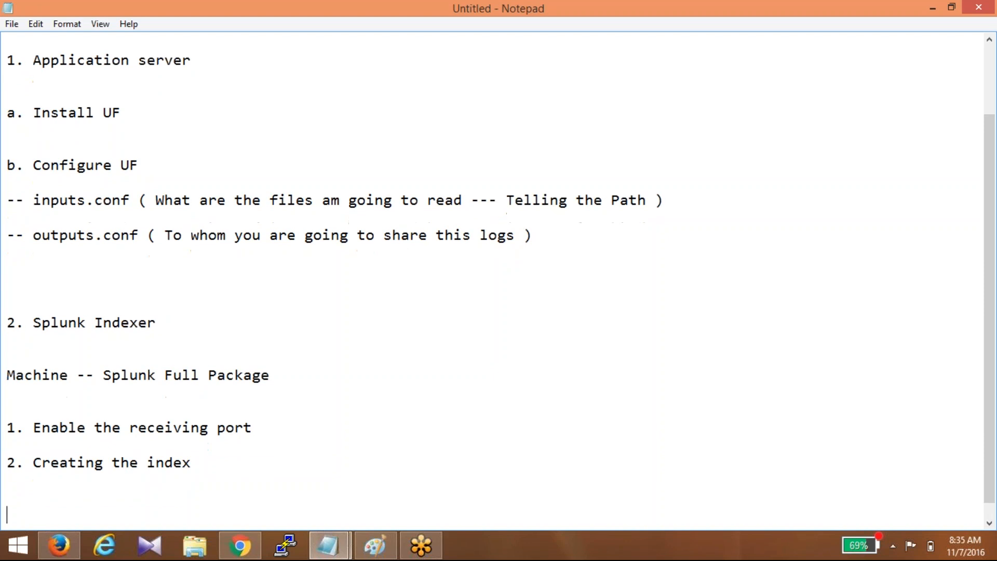
- Add a '<name> ------ Guru' line, then 'Transpor ---- Bus / Train ---- TCP' below it
key("Return")
key("Return")
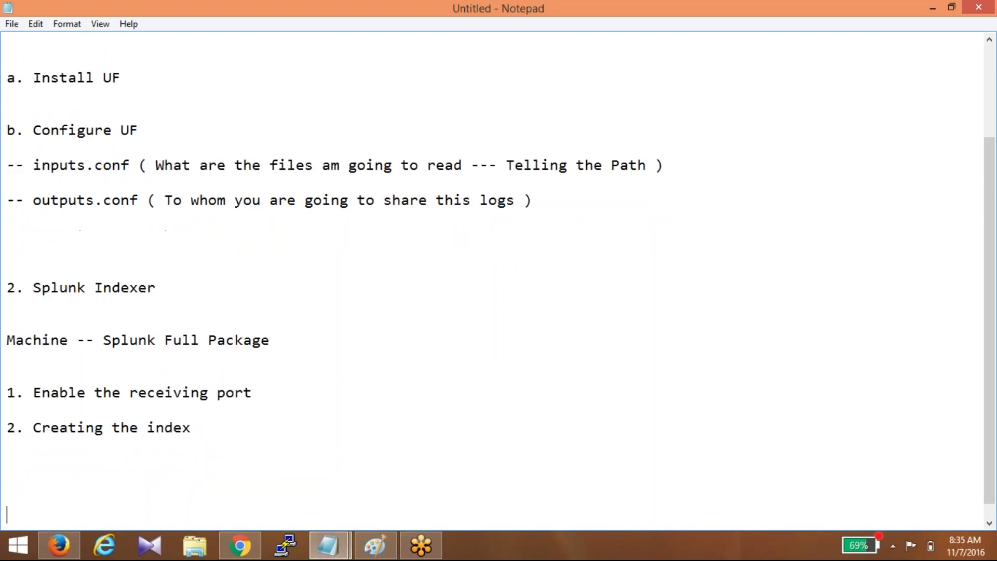
type("Saras ------ Guru")
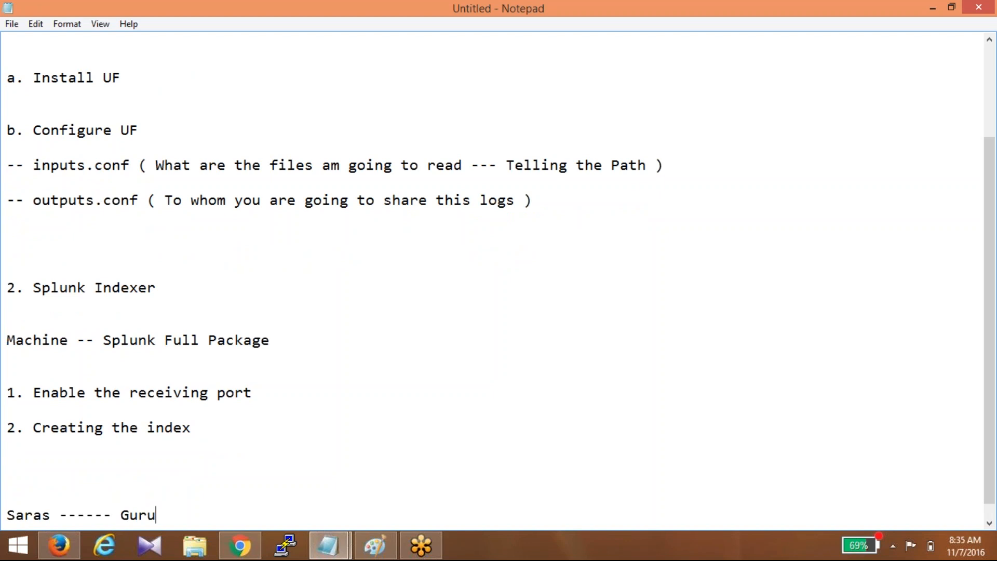
key("Return")
key("Return")
type("Tran")
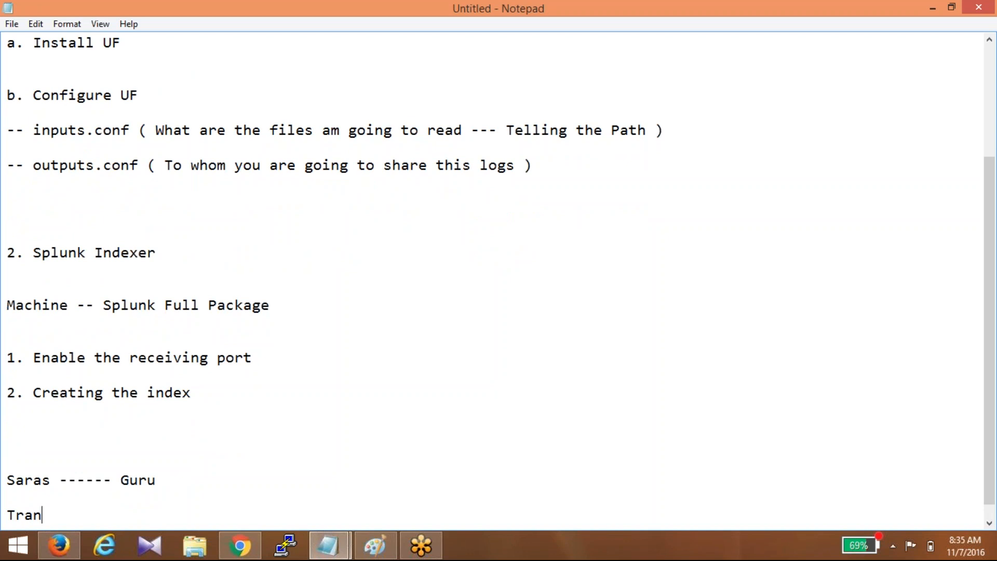
type("spor ---- Bus /")
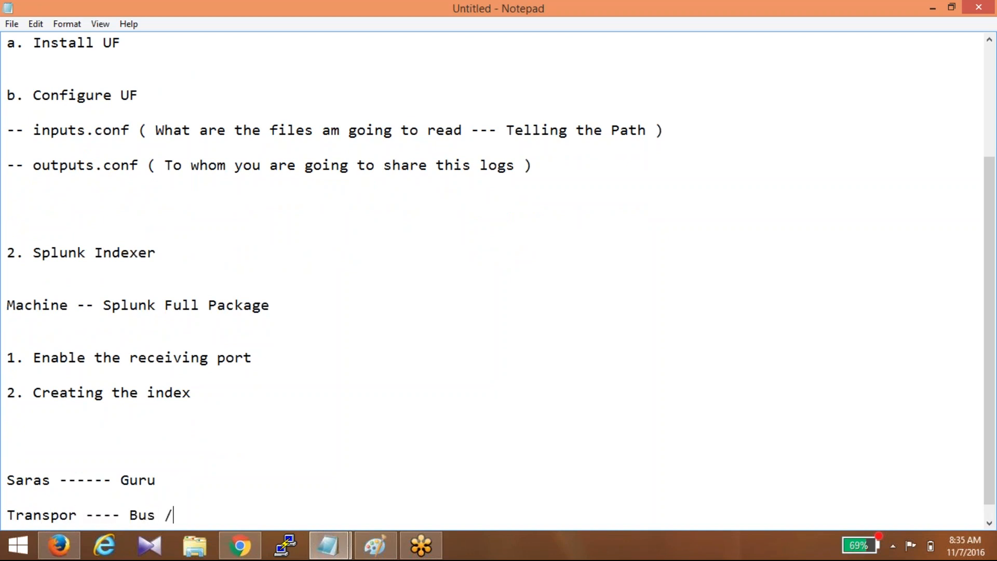
type(" Train ---- TCP")
- Append '( 9997 -- Listening Port / Receiving port )' to the receiving-port step
left_click(307, 364)
type("( 9997 ")
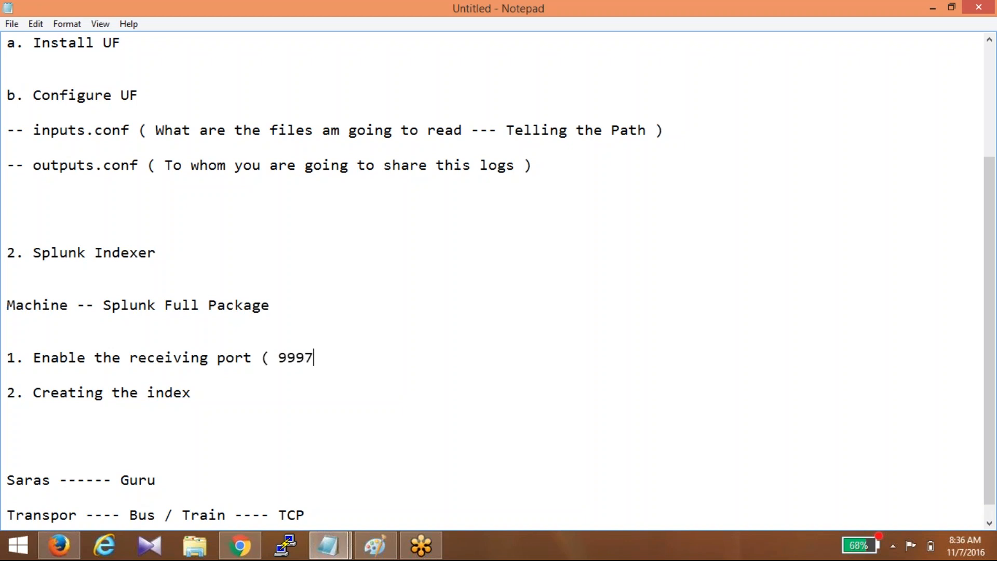
type("-- Listening Port / R")
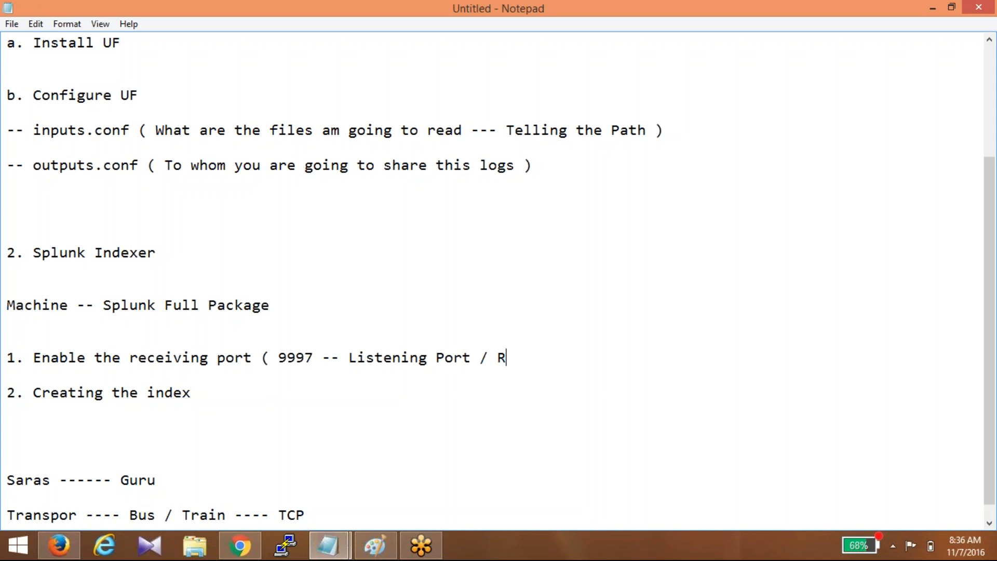
type("eceiving port )")
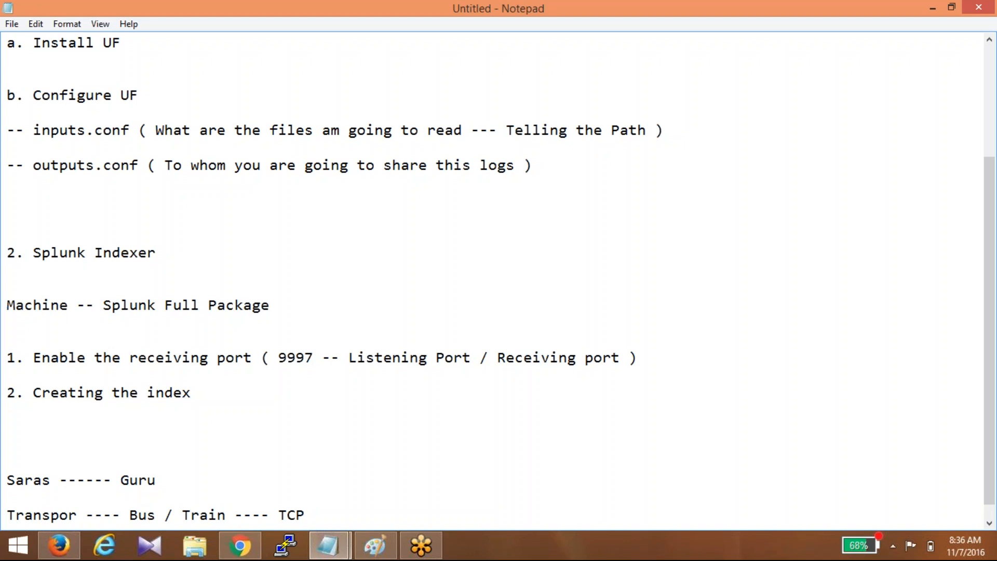
left_click(235, 394)
- Append '( folder to classify your data )' to the 'Creating the index' step
type("( ol")
key("BackSpace")
key("BackSpace")
type("folder to classify ")
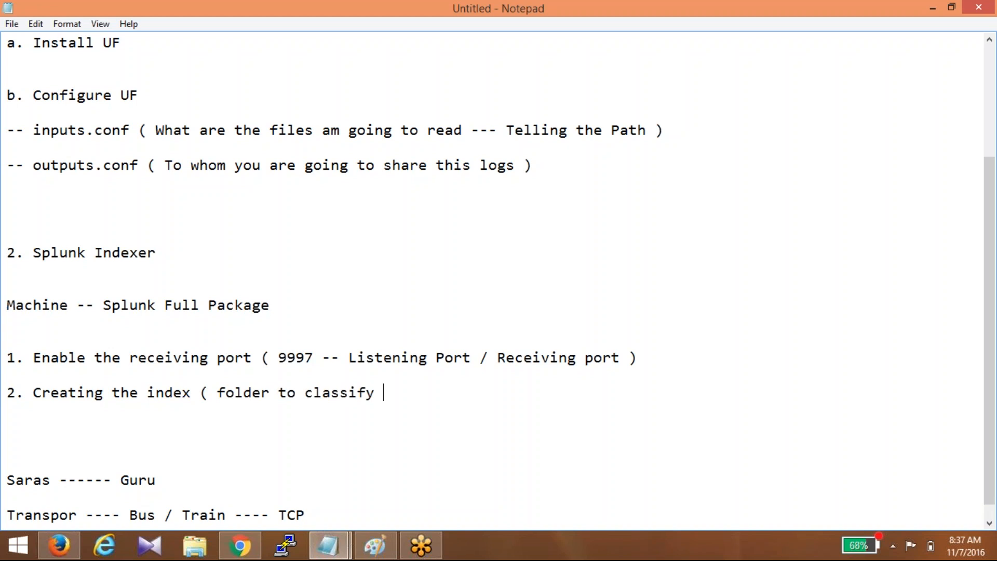
type("your data )")
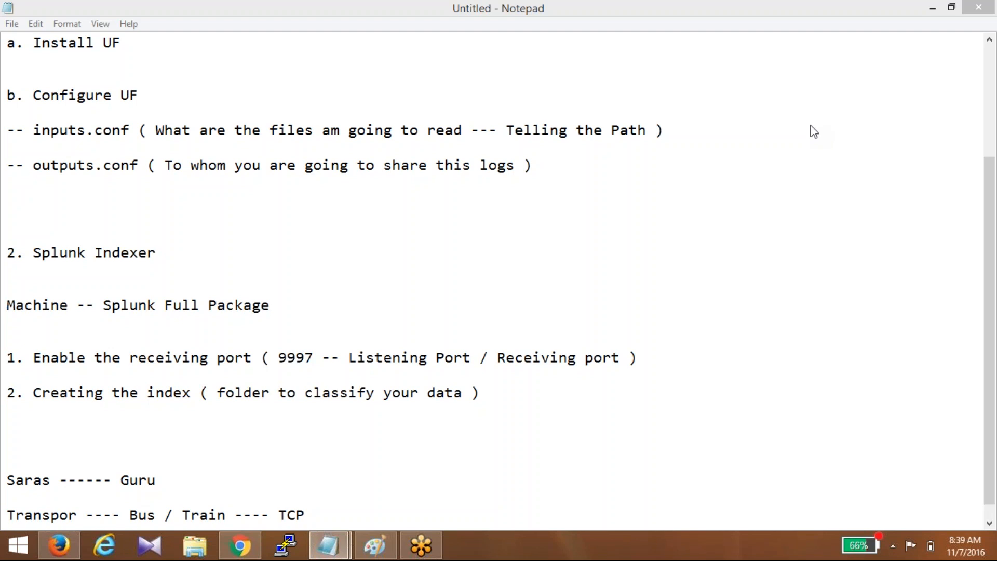
- Sign in to AWS with the saved e-mail and account password, re-entering the password after an error
key("alt+Tab")
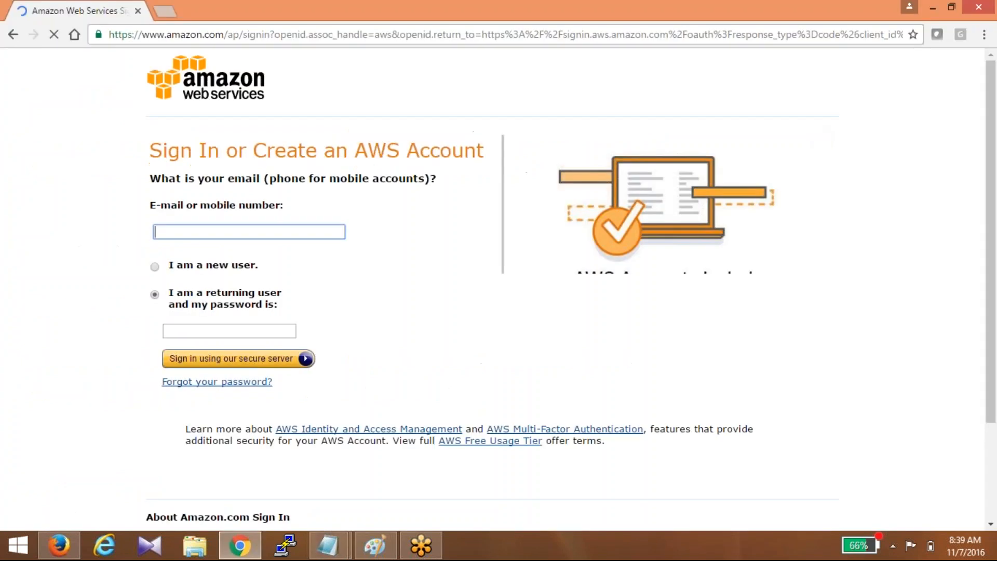
key("Return")
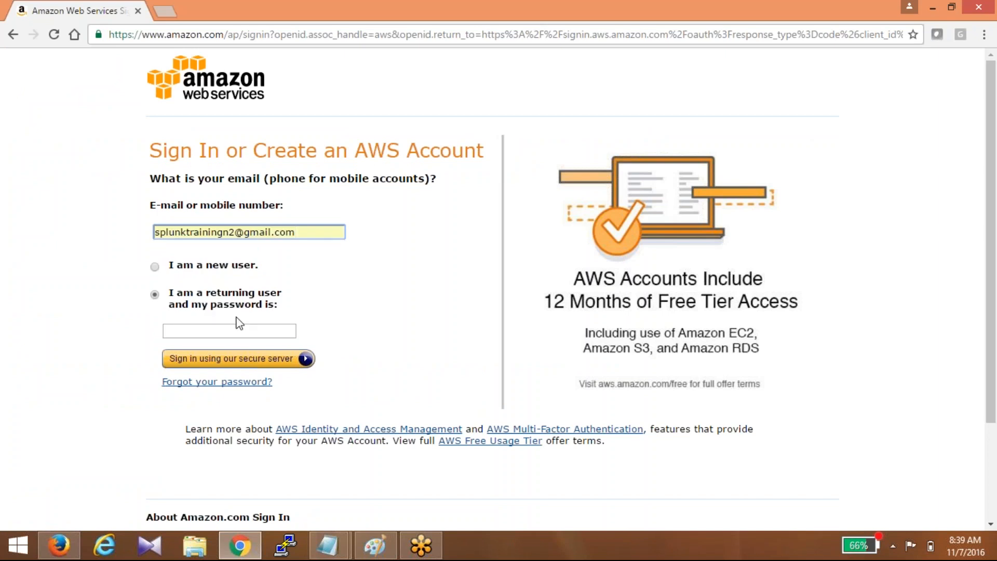
key("Tab")
type("••••••••")
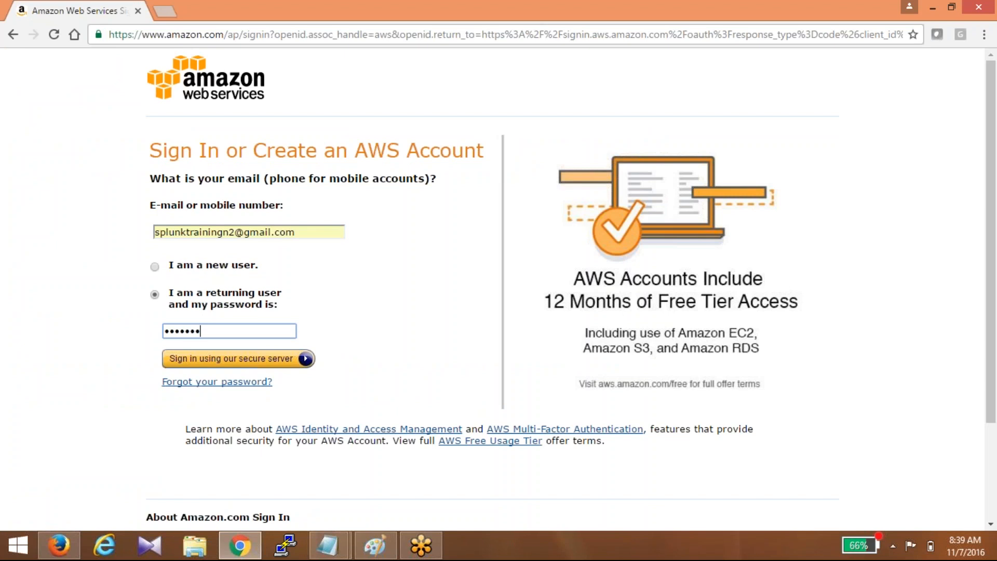
type("•")
key("Return")
type("••••••••••")
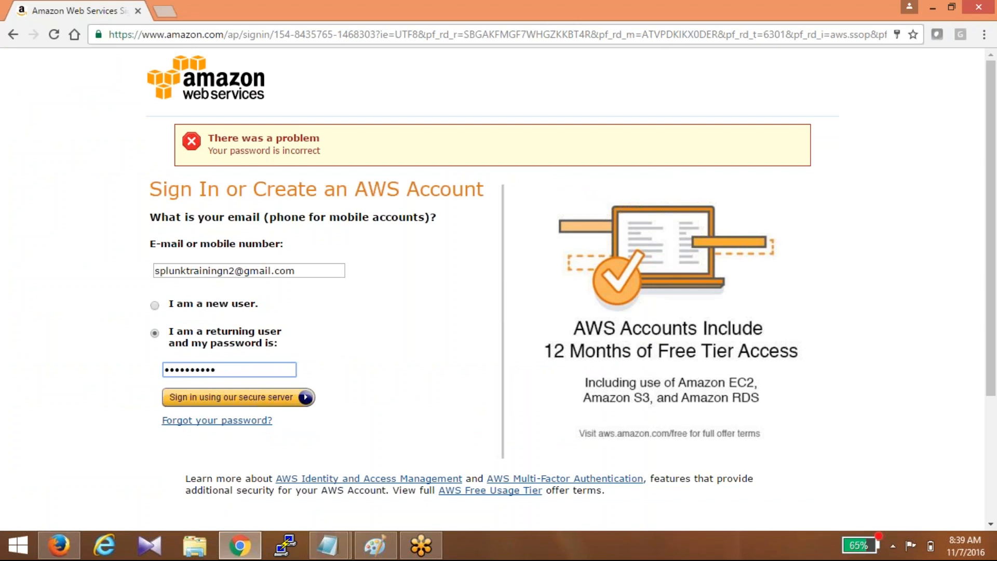
left_click(208, 397)
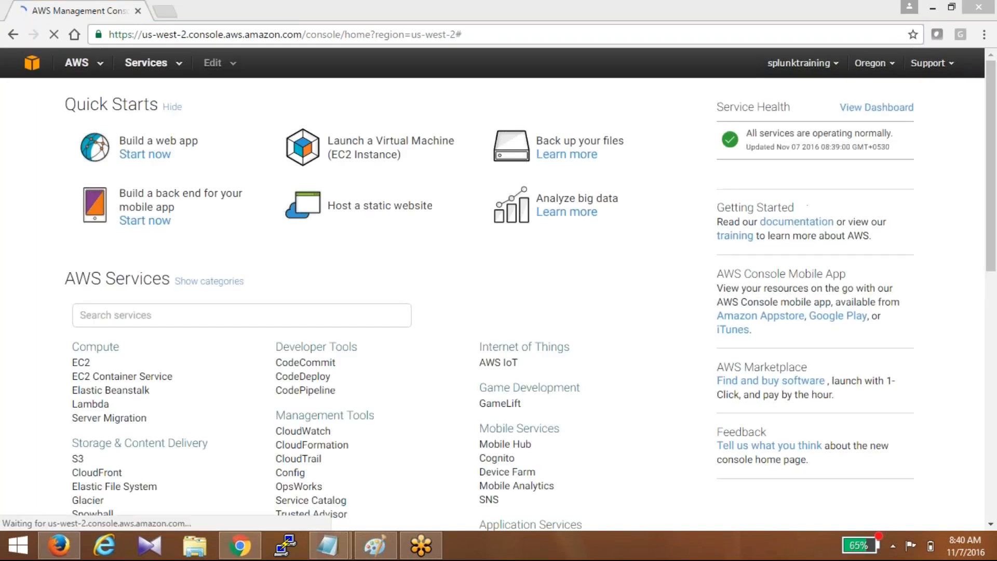
- Go to EC2 from the Services menu and start Launch Instance
left_click(146, 63)
left_click(384, 149)
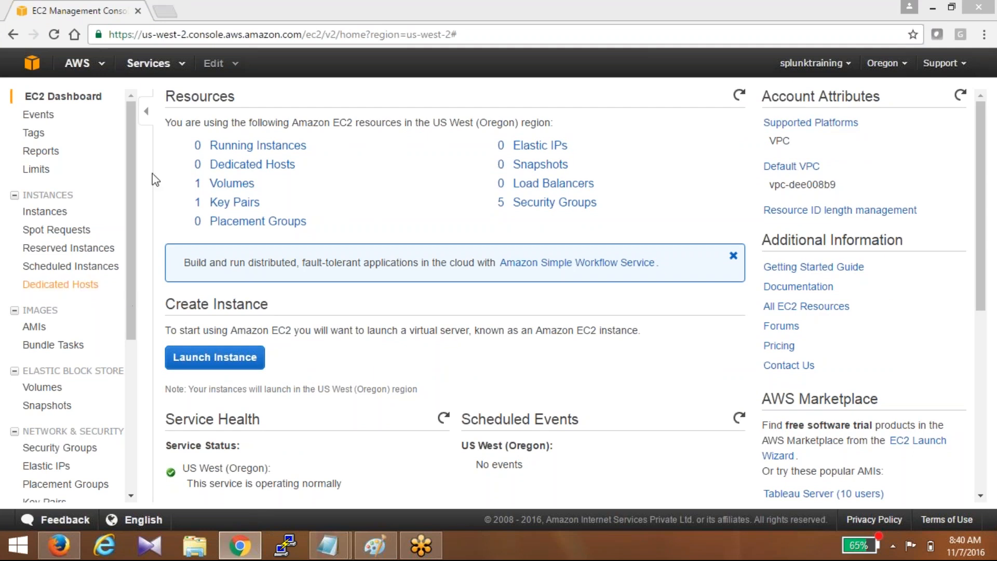
left_click(215, 357)
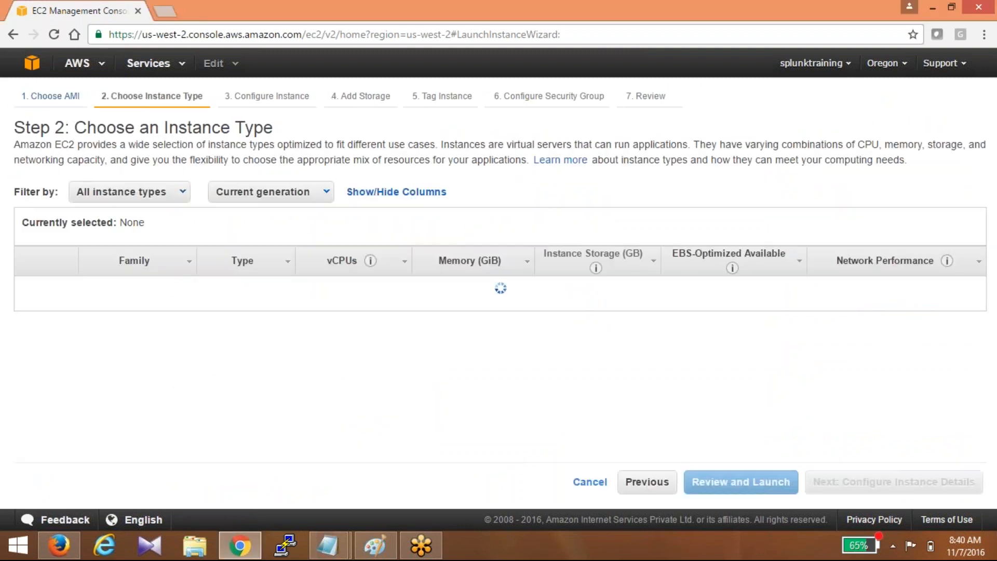
- Skip to the launch review, edit the security group and add three inbound rules
left_click(741, 482)
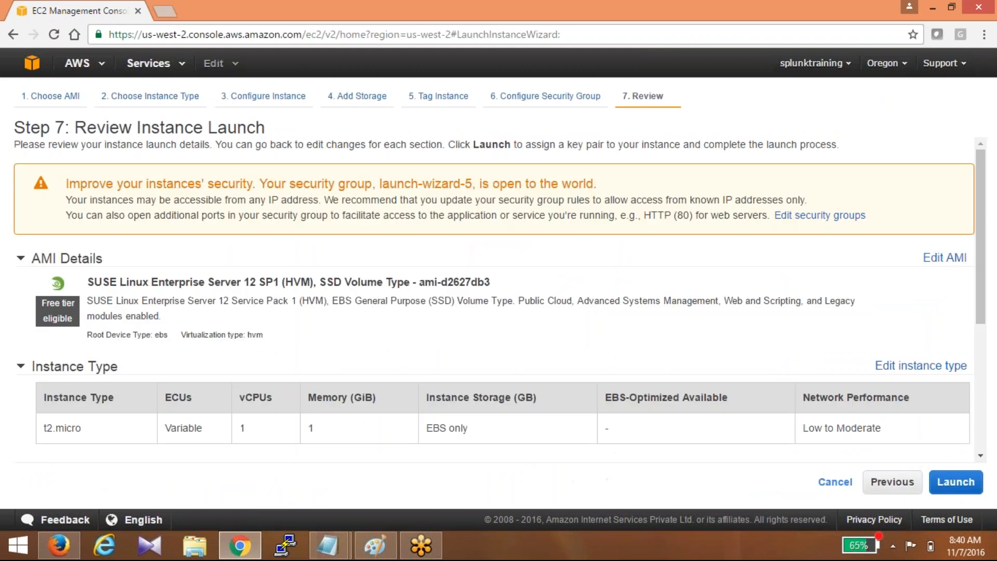
scroll(894, 402, "down", 3)
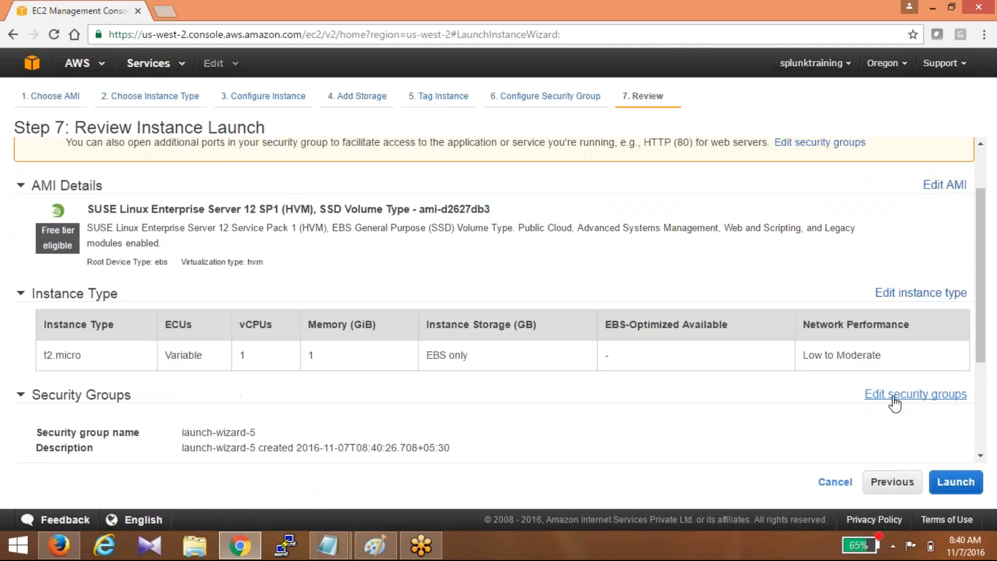
left_click(895, 403)
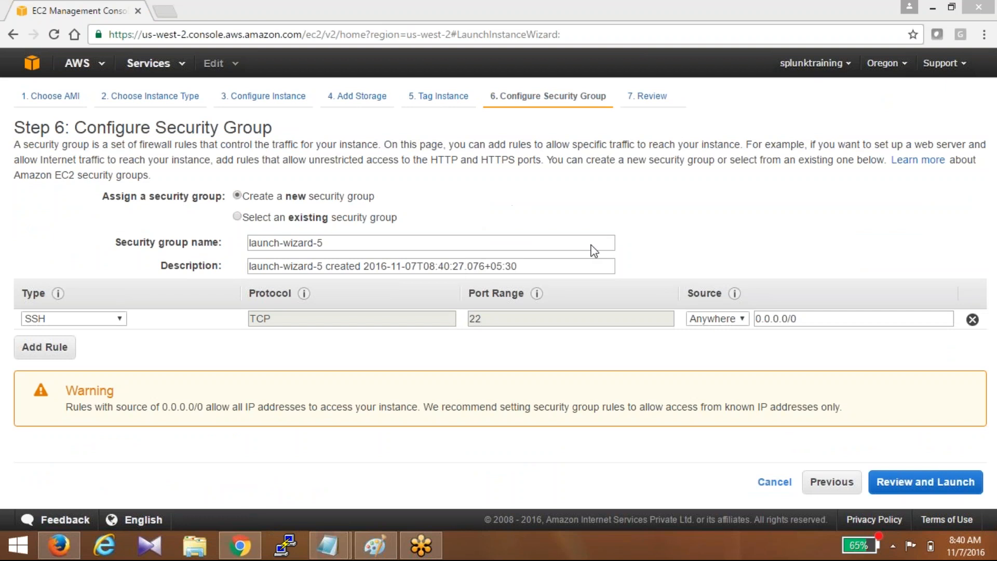
left_click(56, 354)
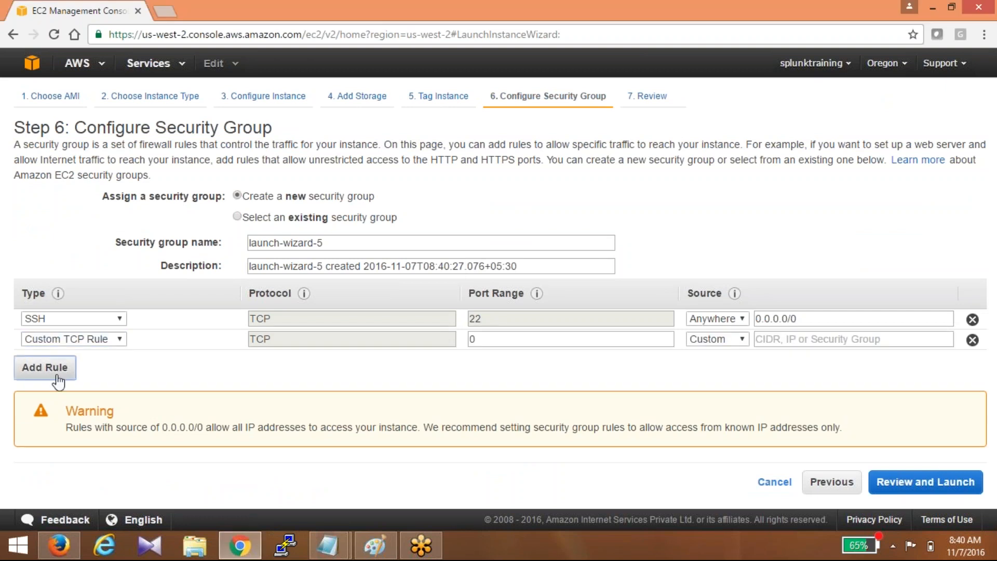
left_click(58, 382)
left_click(52, 387)
- Set the new rules to ports 8000, 8089 and 9997 with source Anywhere, then return to review
double_click(464, 338)
type("8000")
key("Tab")
key("Down")
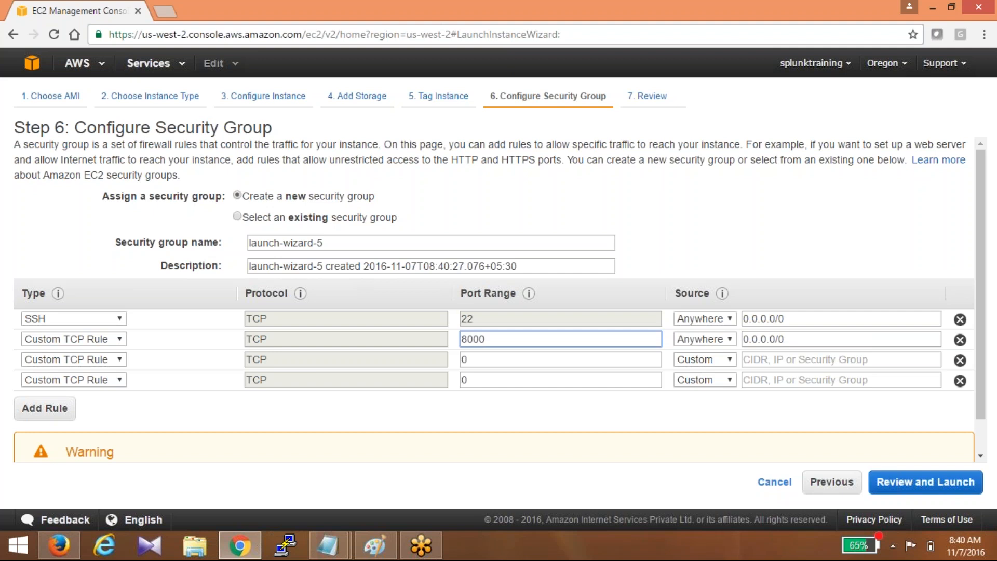
key("Tab")
key("Tab")
key("Tab")
type("808")
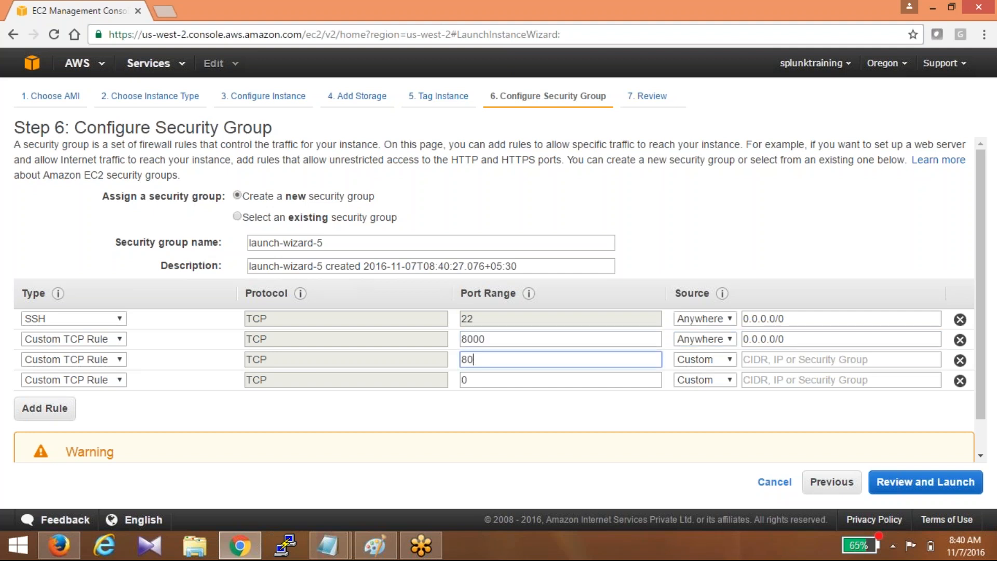
type("9")
key("Tab")
key("Tab")
key("Tab")
key("Tab")
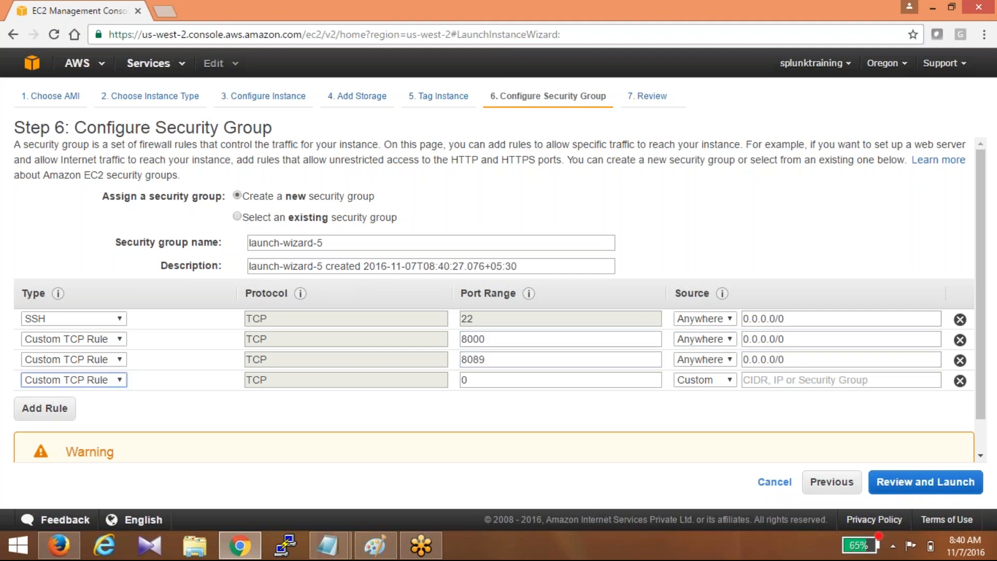
type("9997")
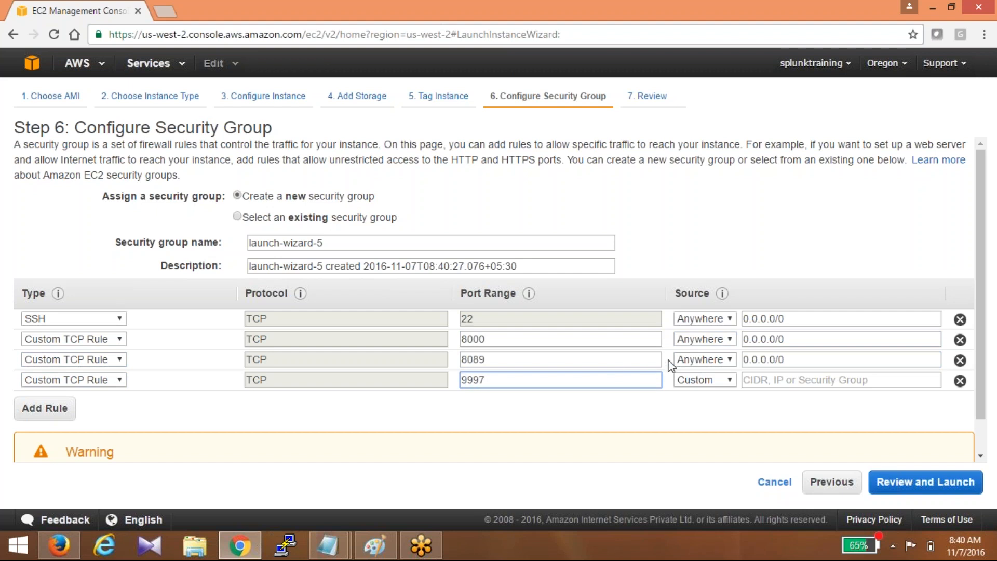
left_click(714, 381)
left_click(713, 408)
left_click(926, 481)
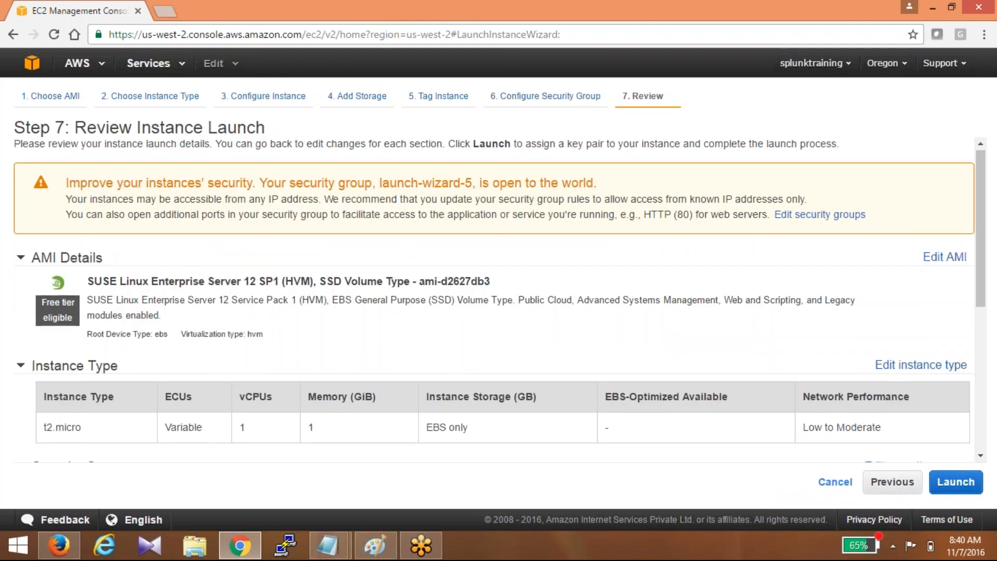
- Launch the reviewed instance with a new key pair named batch1, downloading its file
scroll(909, 330, "down", 3)
left_click(956, 482)
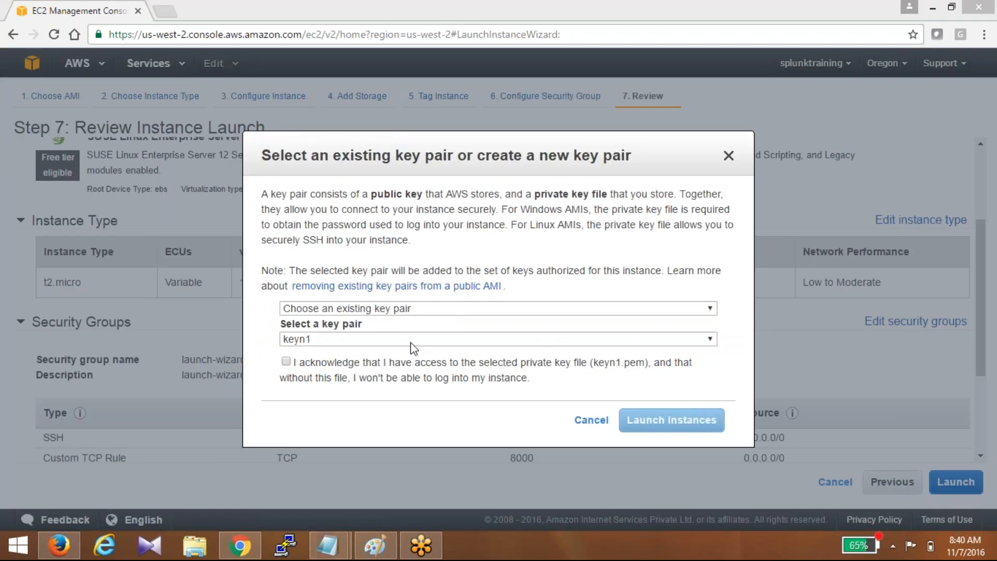
left_click(334, 308)
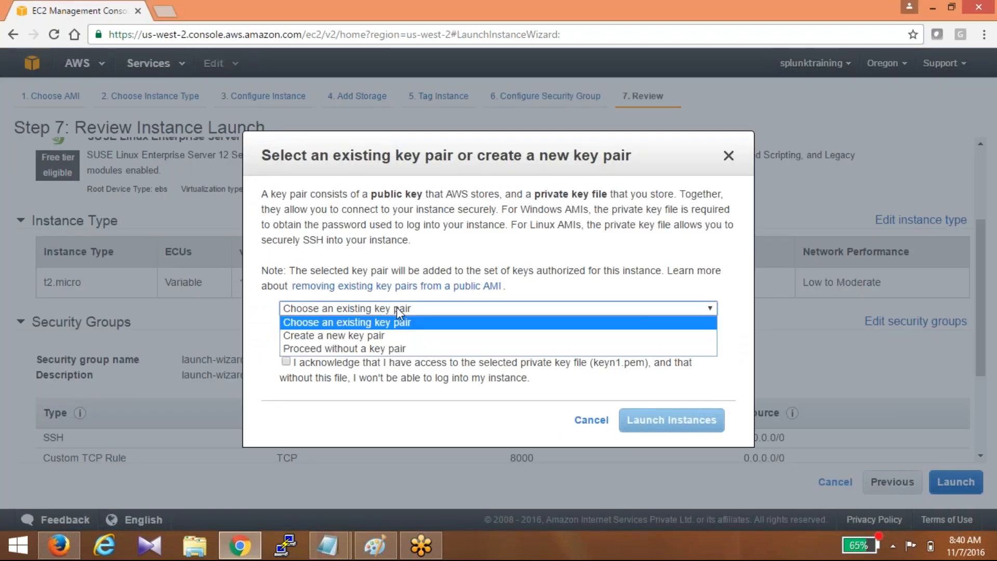
left_click(376, 336)
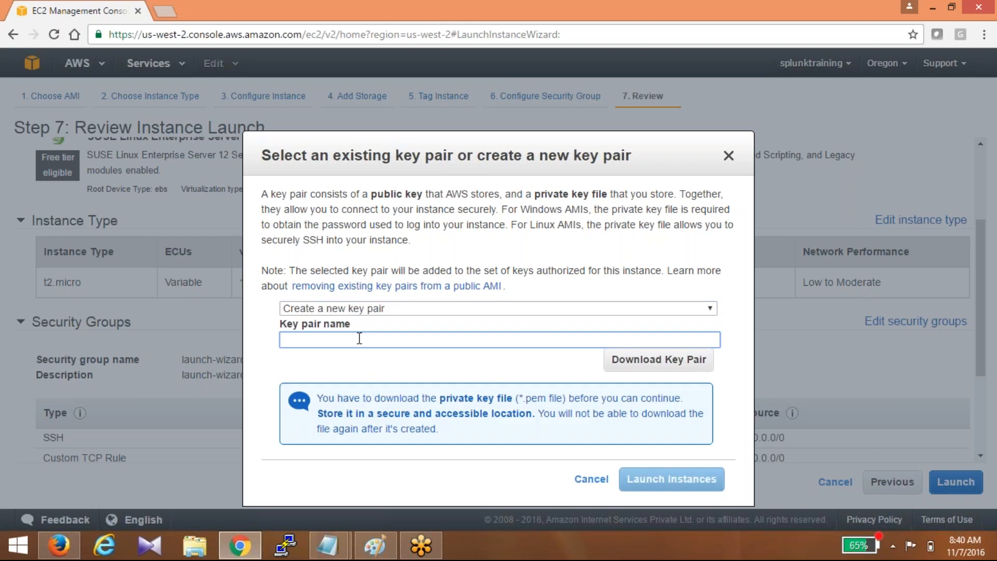
type("batch1")
left_click(673, 360)
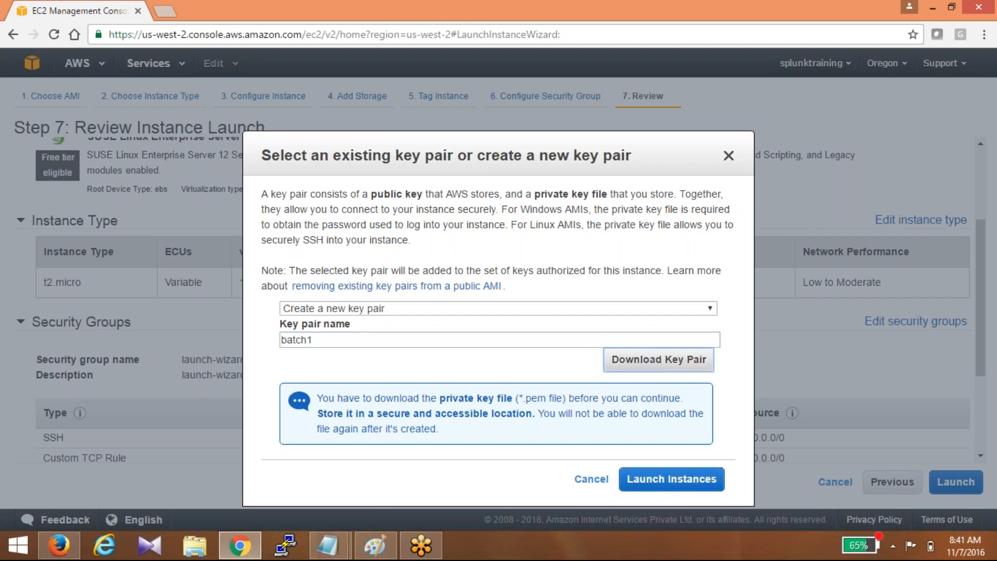
left_click(672, 480)
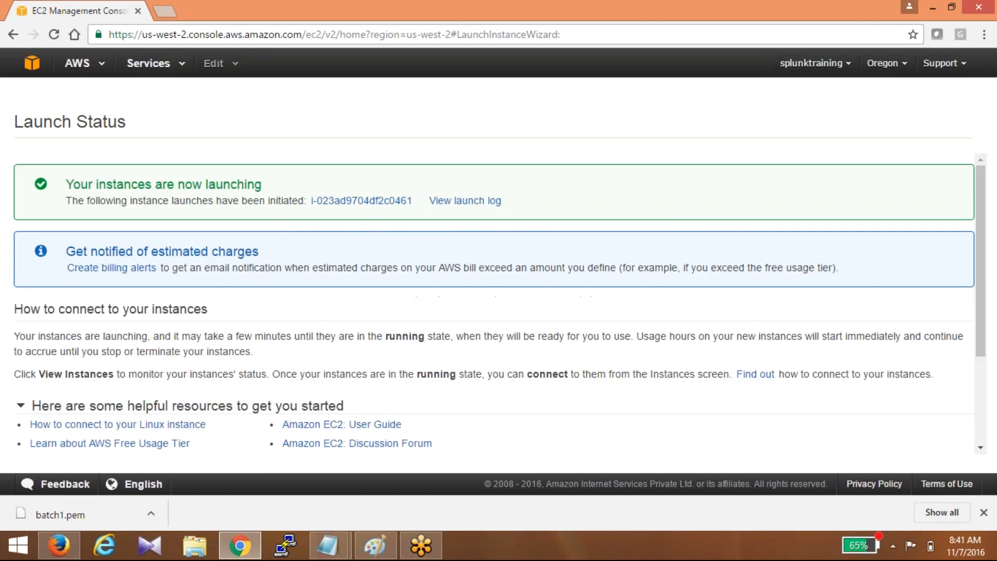
- View the pending t2.micro instance, then start a new launch at Step 1: Choose an AMI
left_click(341, 203)
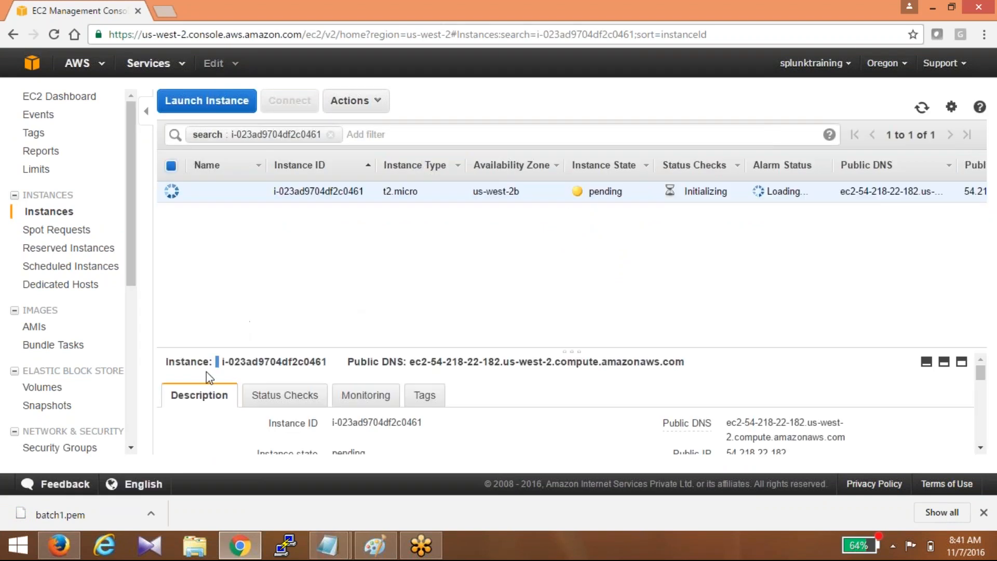
left_click(228, 105)
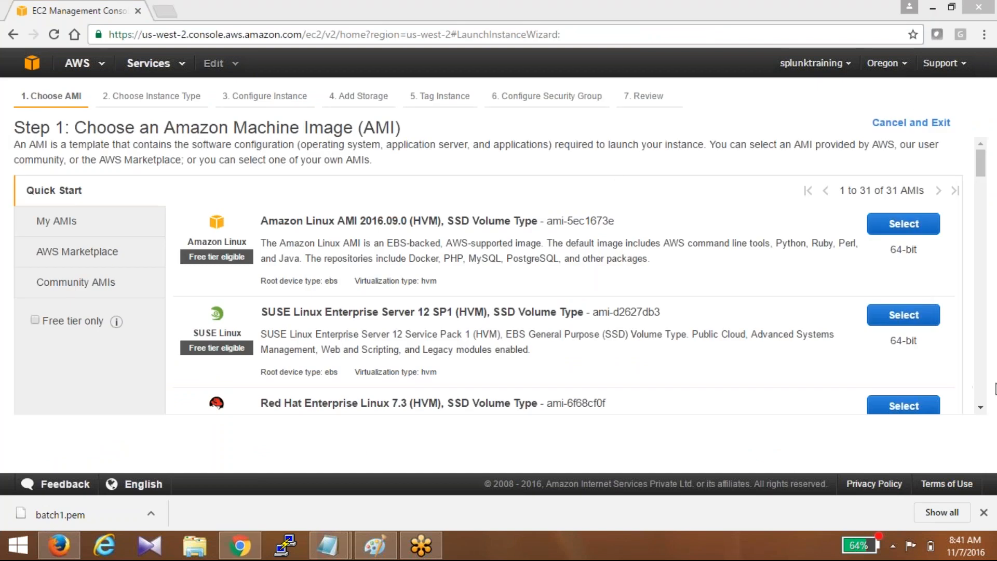
- Pick the SUSE Linux Enterprise Server AMI and add custom TCP inbound rule rows to its security group
left_click(900, 314)
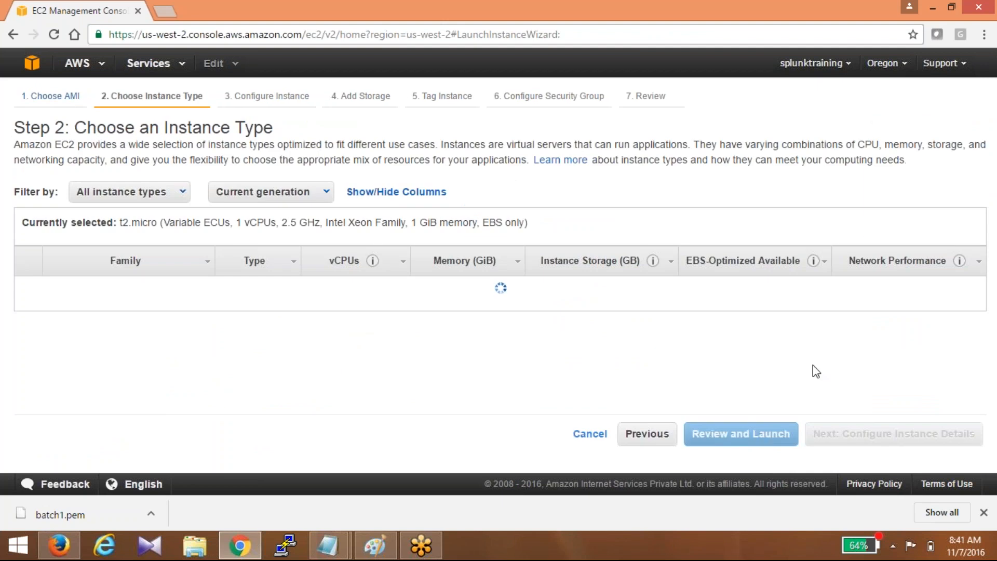
left_click(711, 431)
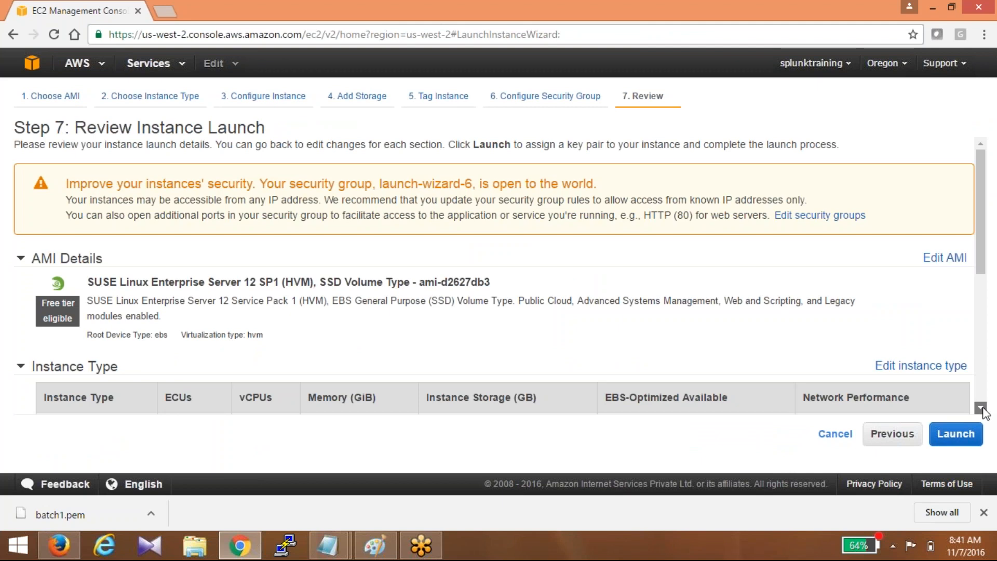
left_click(982, 408)
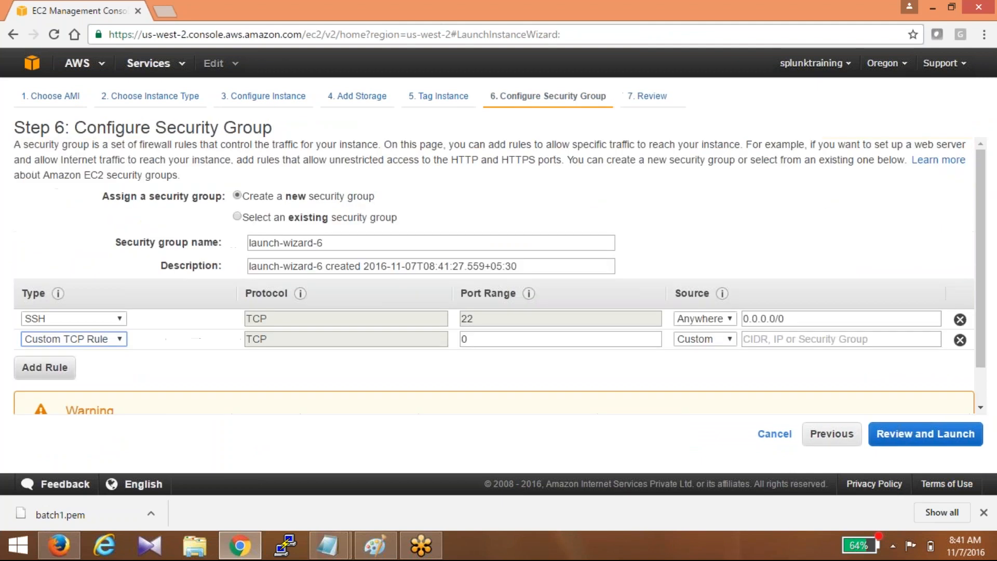
left_click(45, 368)
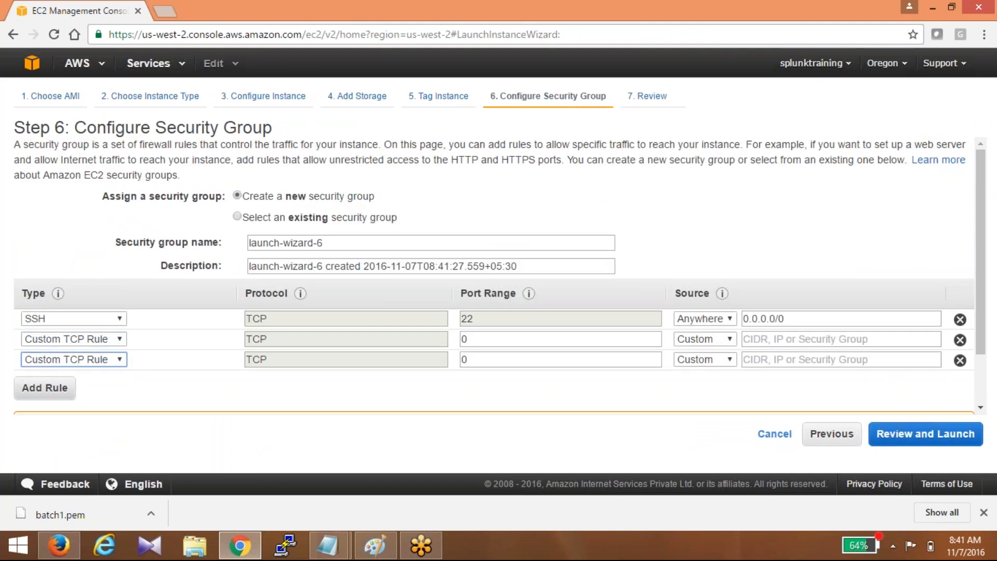
left_click(45, 387)
left_click(74, 380)
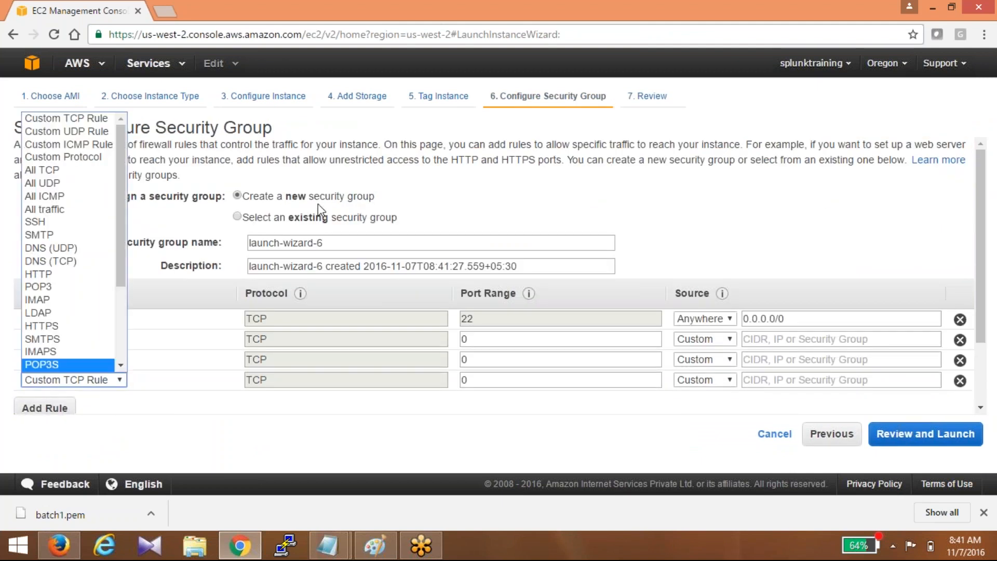
left_click(585, 163)
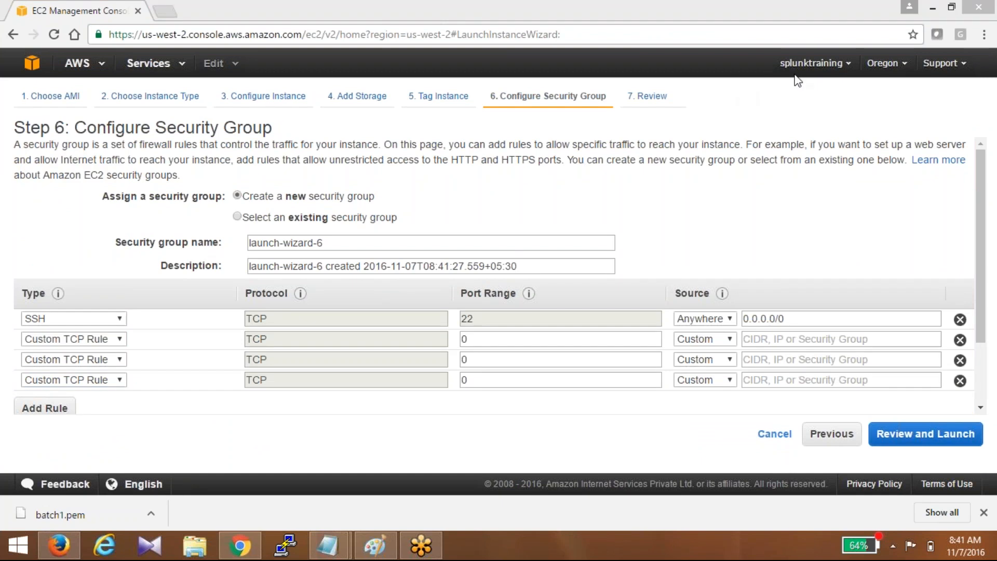
- Enter ports 8000, 8089 and 9997 in the new rules with source Anywhere
double_click(475, 338)
type("8000")
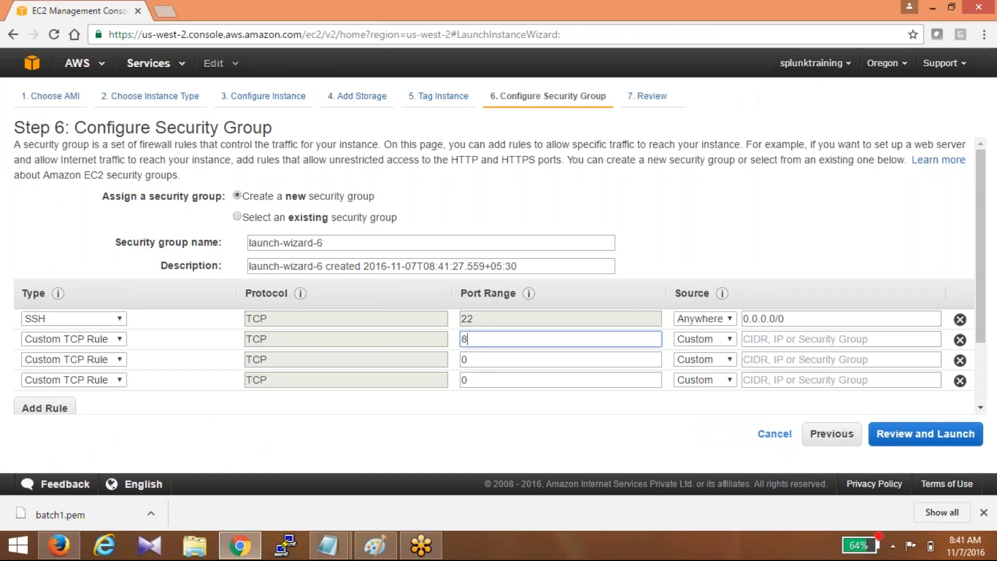
key("Tab")
key("a")
key("Tab")
key("Tab")
key("Tab")
type("8089")
key("Tab")
key("a")
key("Tab")
key("Tab")
key("Tab")
type("9997")
key("Tab")
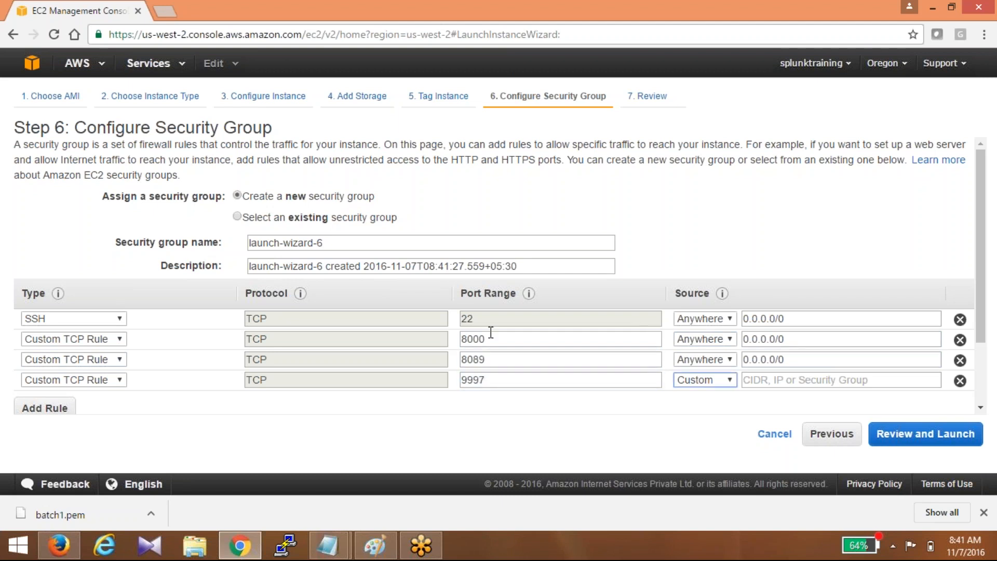
left_click(708, 381)
- Set the last rule's source to Anywhere and launch the SUSE instance with the batch1 key pair
left_click(713, 407)
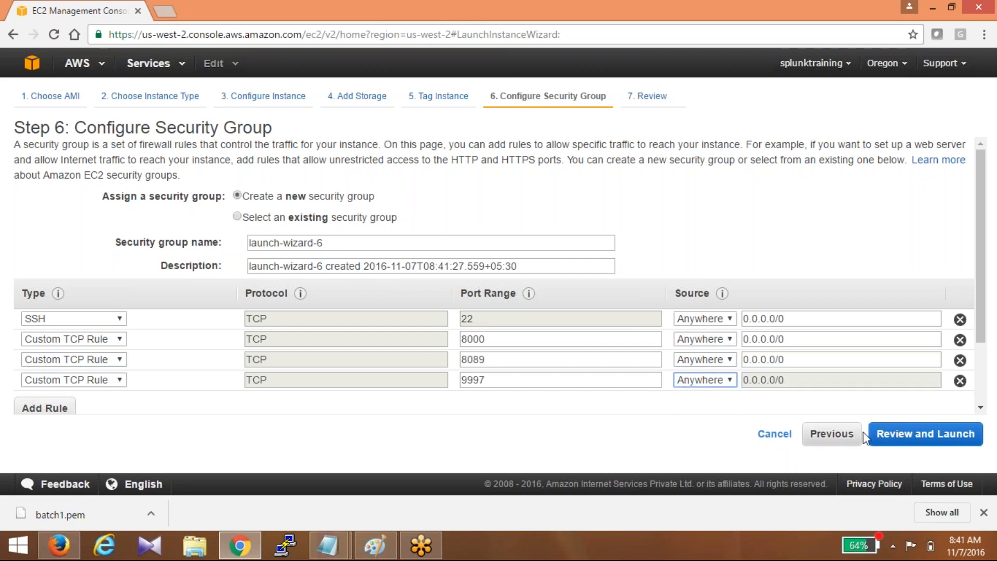
left_click(925, 434)
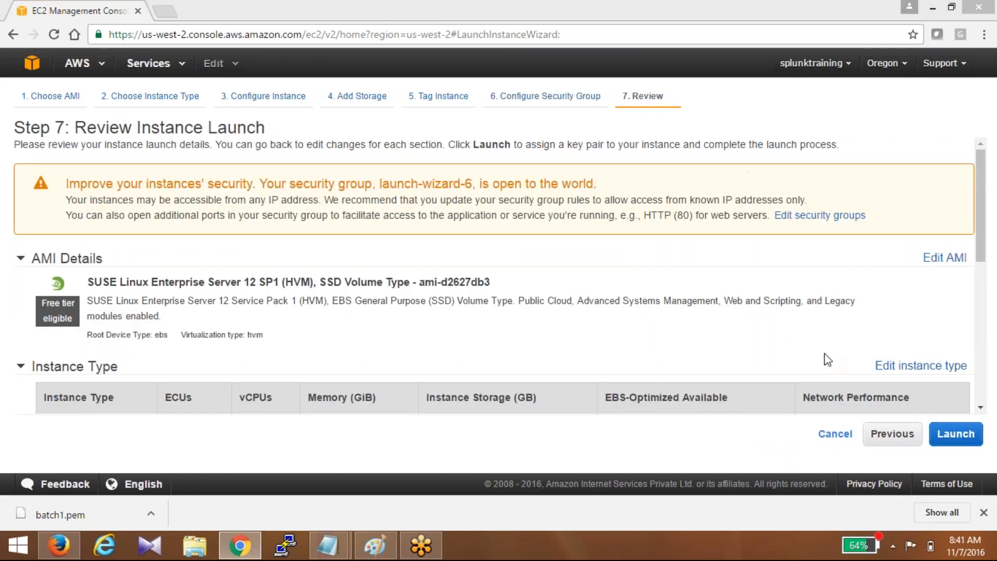
left_click(945, 440)
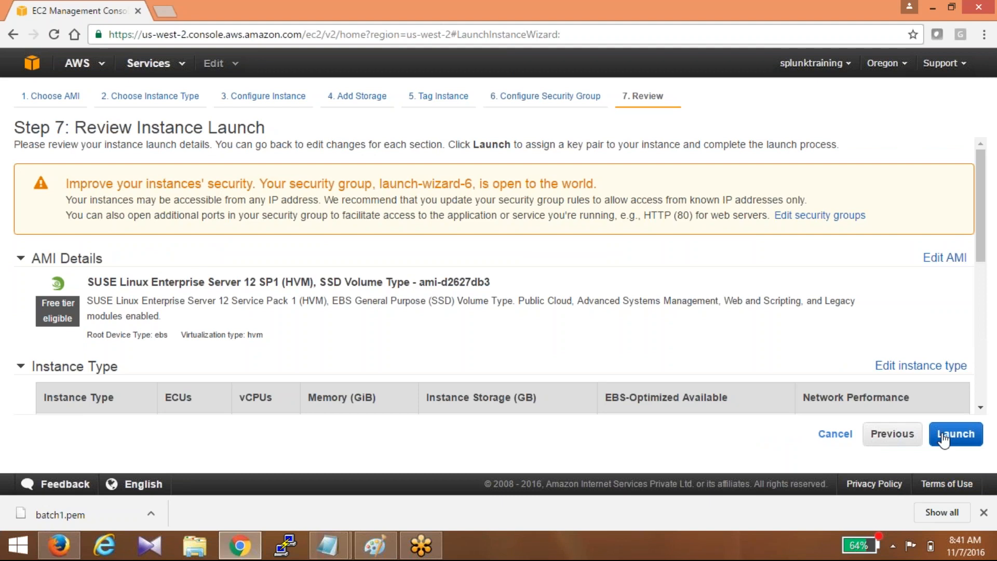
left_click(945, 440)
left_click(287, 345)
left_click(670, 400)
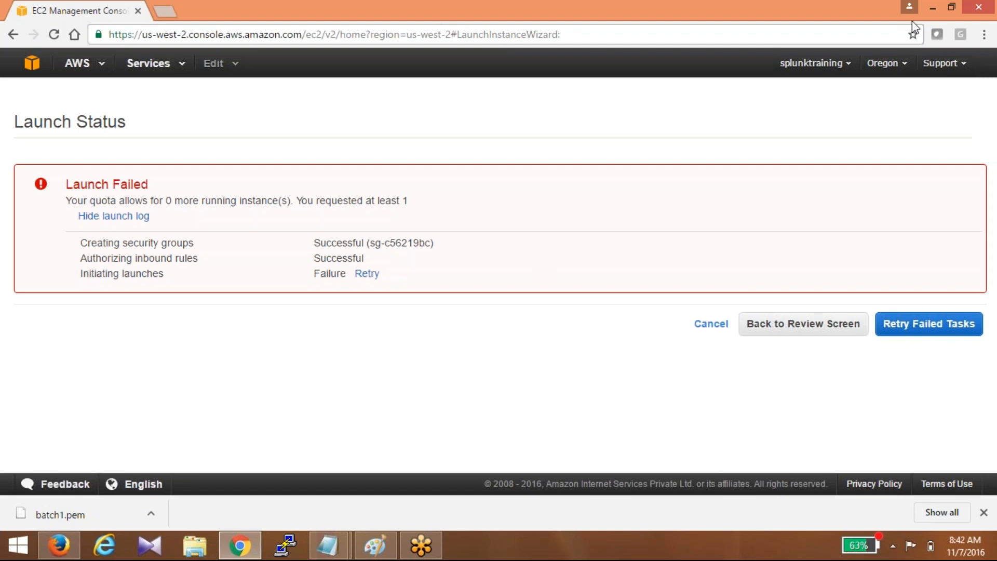
- Cancel the failed launch, scroll the Instances table to Public IP, and open the account menu
left_click(627, 92)
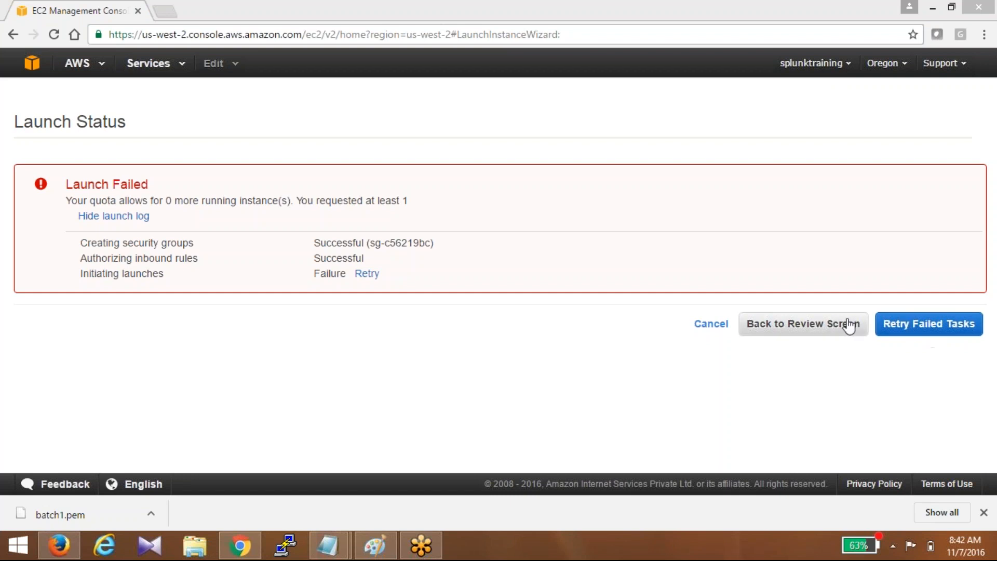
left_click(911, 326)
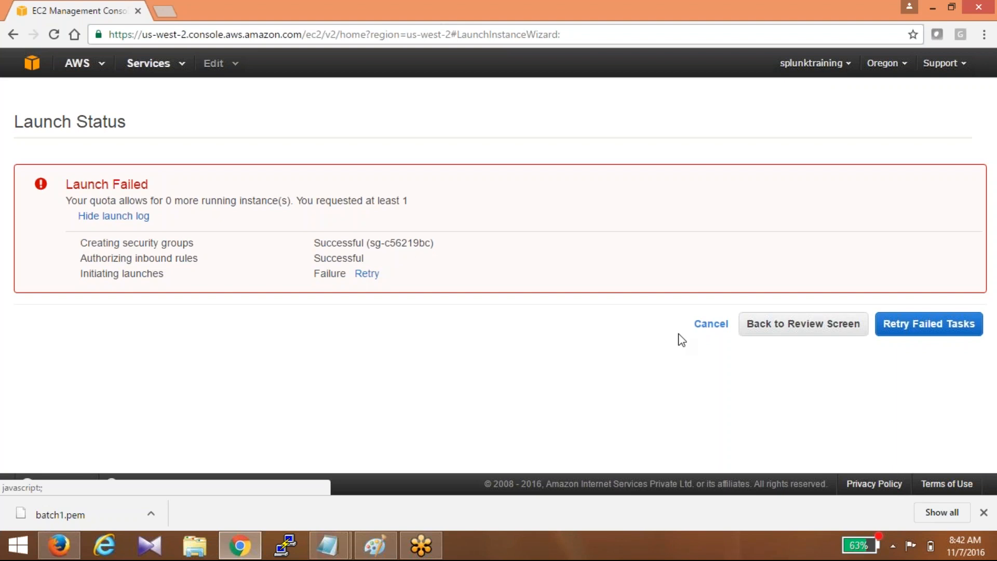
left_click(717, 324)
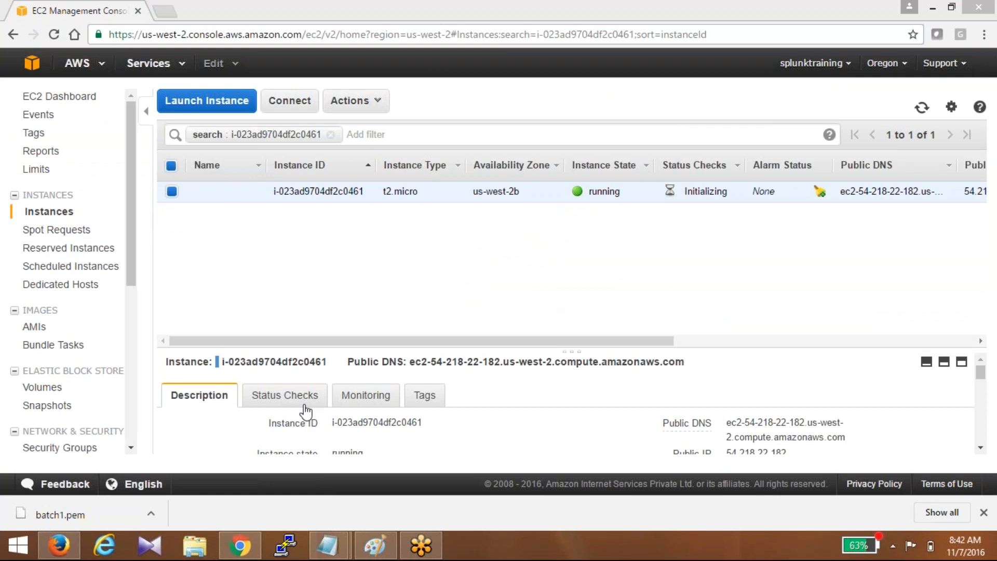
left_click(393, 342)
left_click_drag(394, 342, 430, 341)
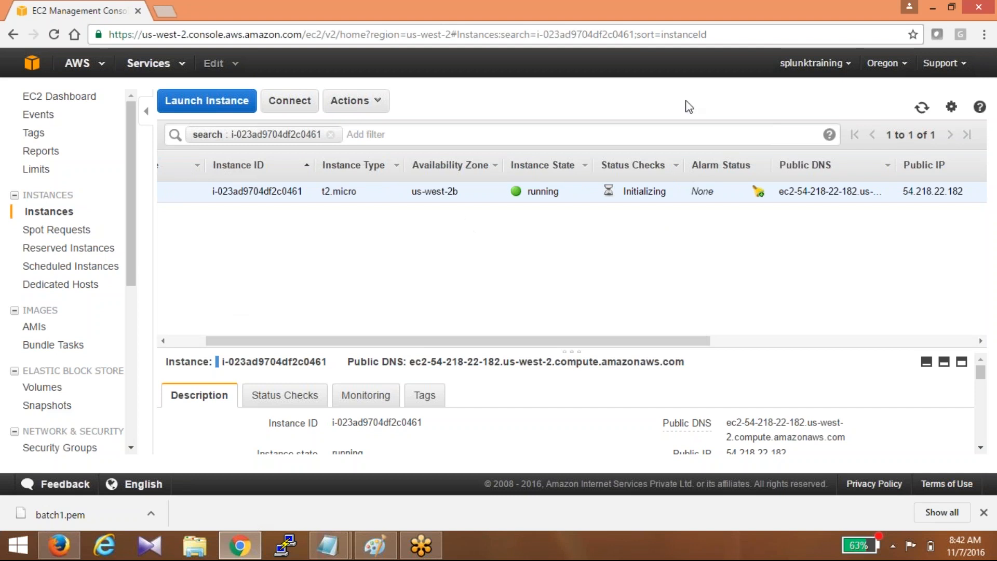
left_click(646, 109)
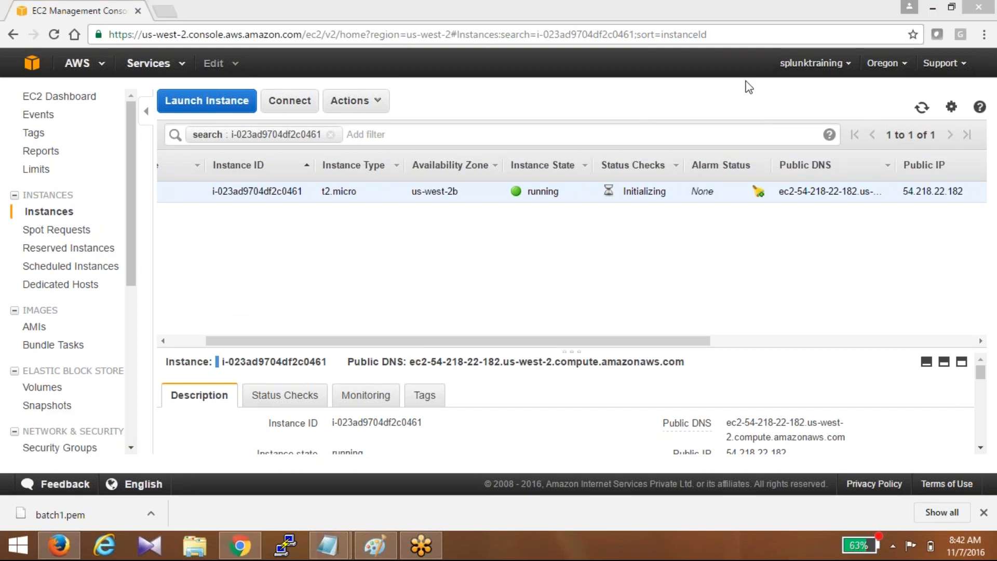
left_click(812, 63)
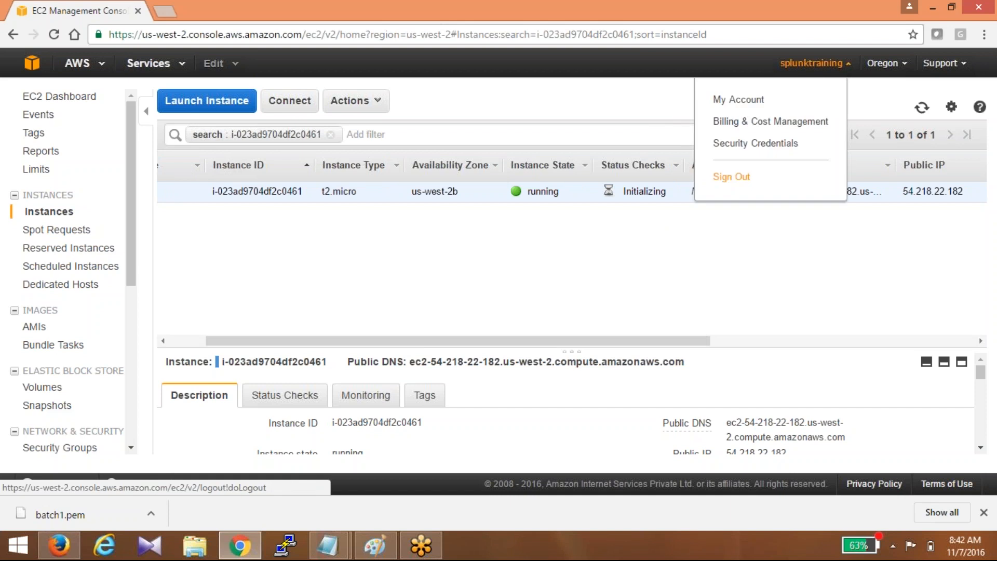
- Sign out, correct the sign-in e-mail address, enter the account password and sign back in
left_click(733, 176)
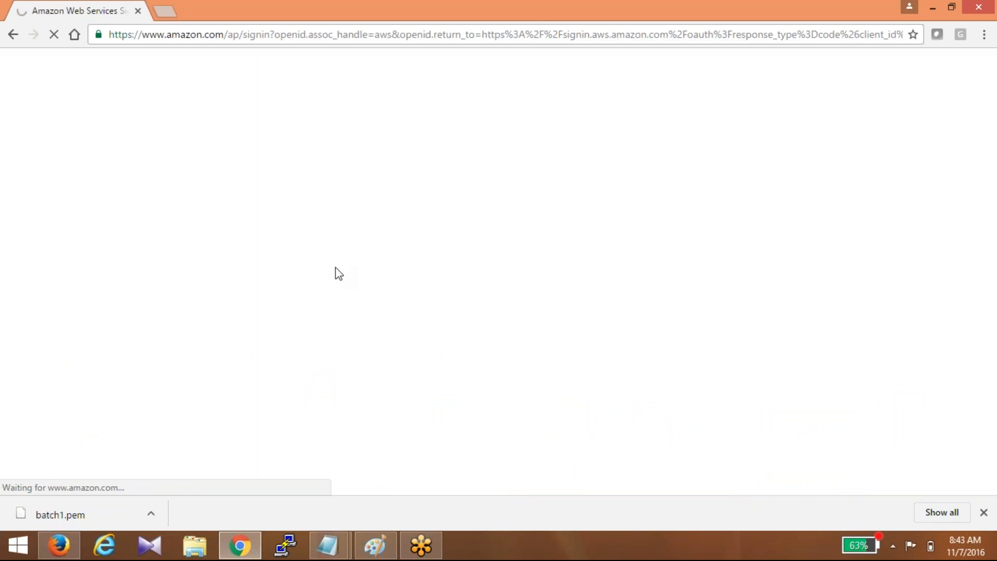
left_click(236, 232)
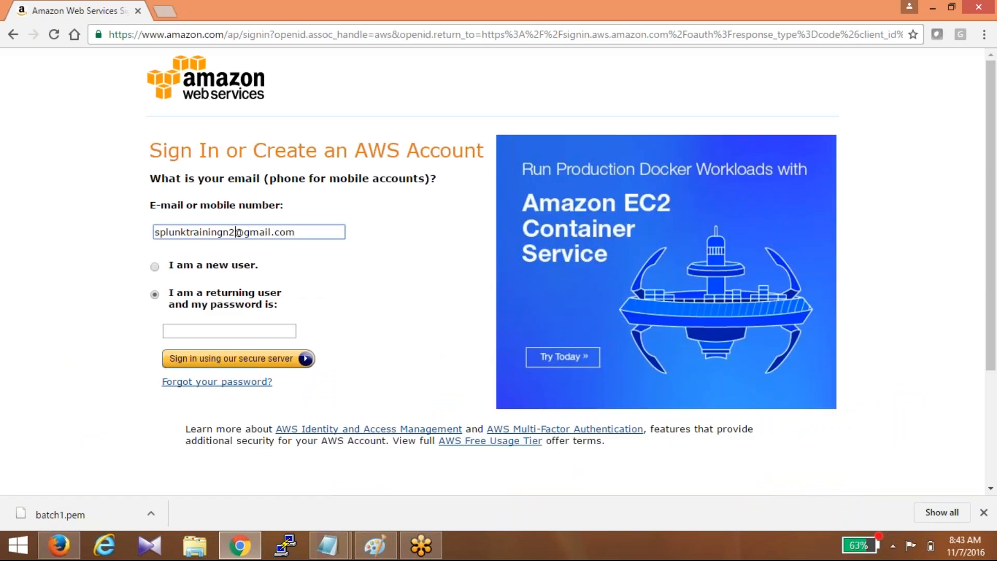
key("BackSpace")
type("1")
key("Tab")
type("••••••••••")
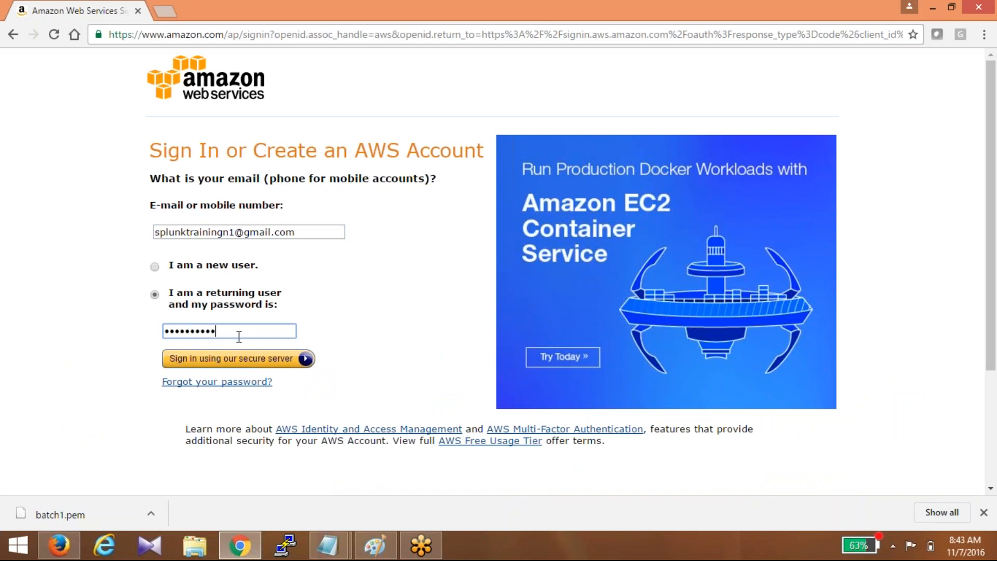
left_click(239, 358)
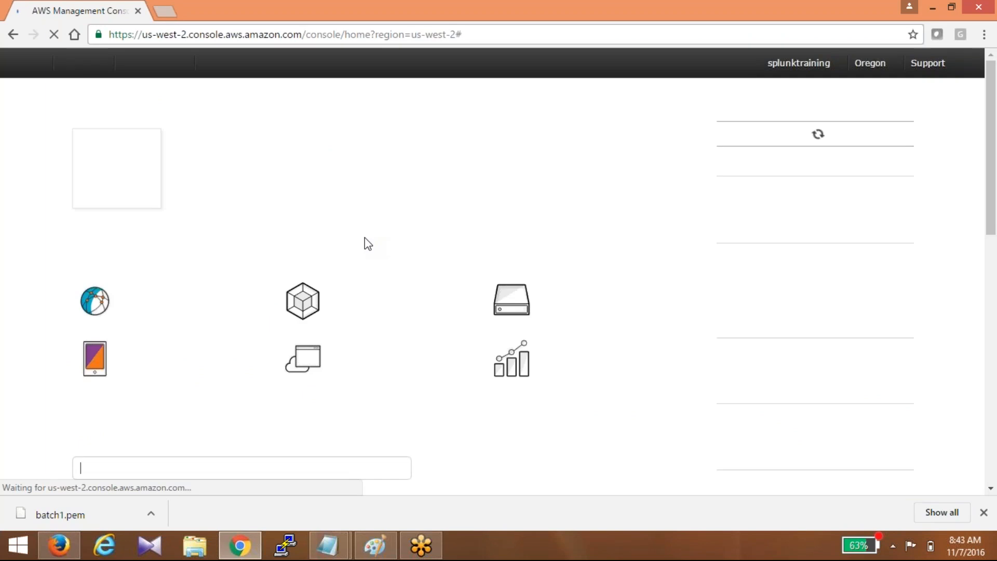
- Open EC2 in the new account and start a SUSE Linux instance launch through to review
left_click(116, 177)
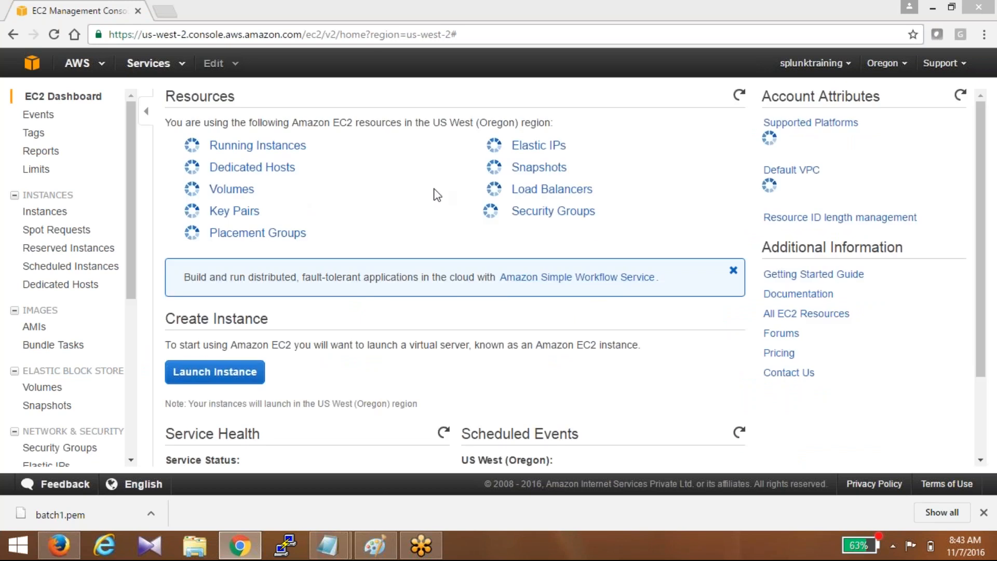
left_click(215, 371)
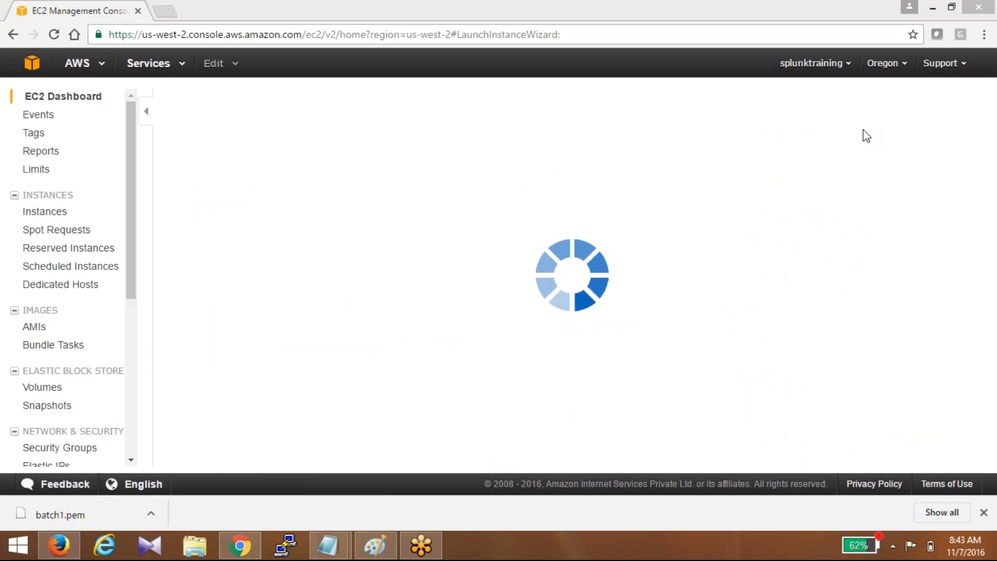
left_click(737, 447)
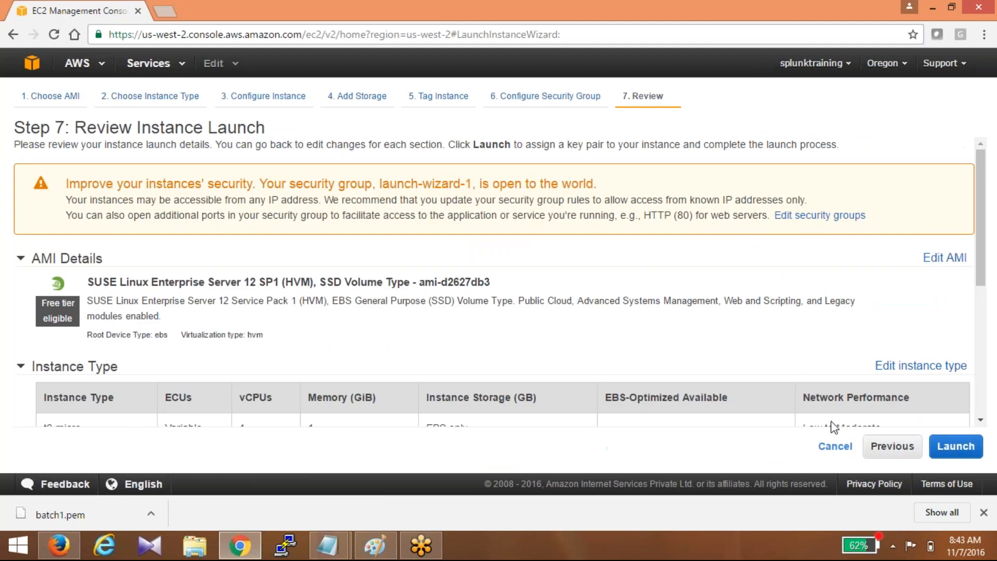
scroll(905, 378, "down", 2)
- Return to the security group and add three custom TCP inbound rule rows
left_click(907, 395)
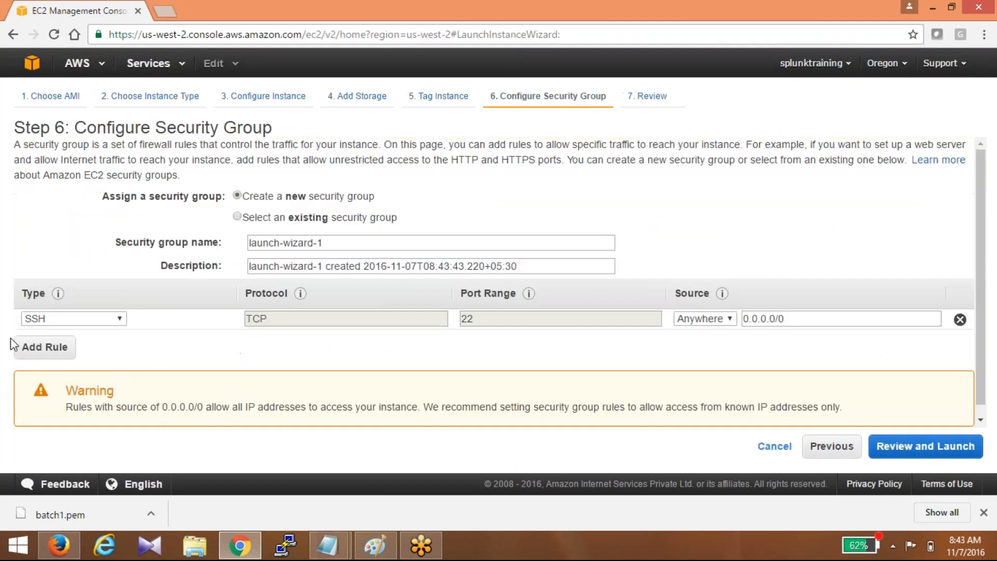
left_click(31, 349)
left_click(31, 369)
left_click(45, 387)
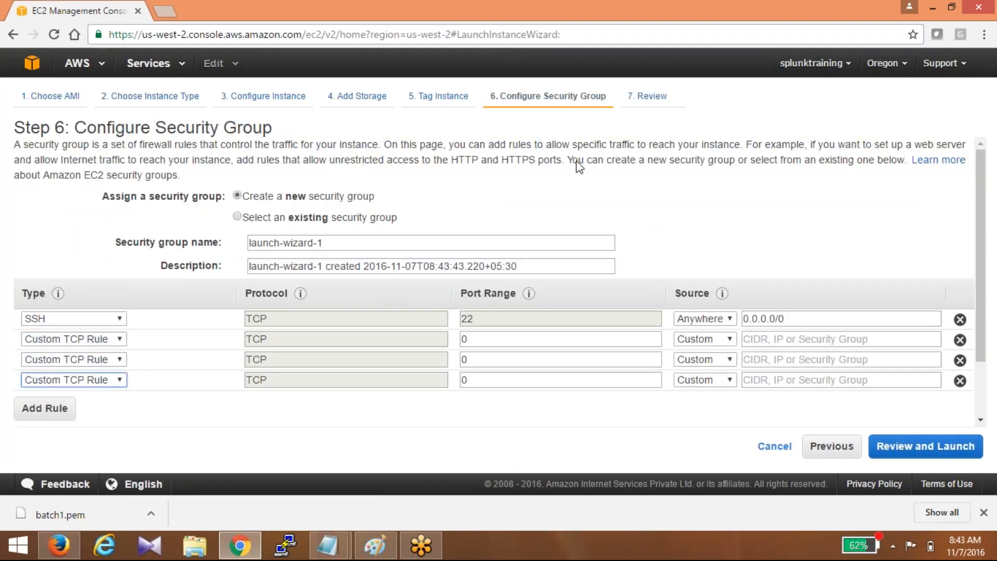
- Set the new rules to ports 8000, 8089 and 9997 with source Anywhere, then review the launch
double_click(511, 338)
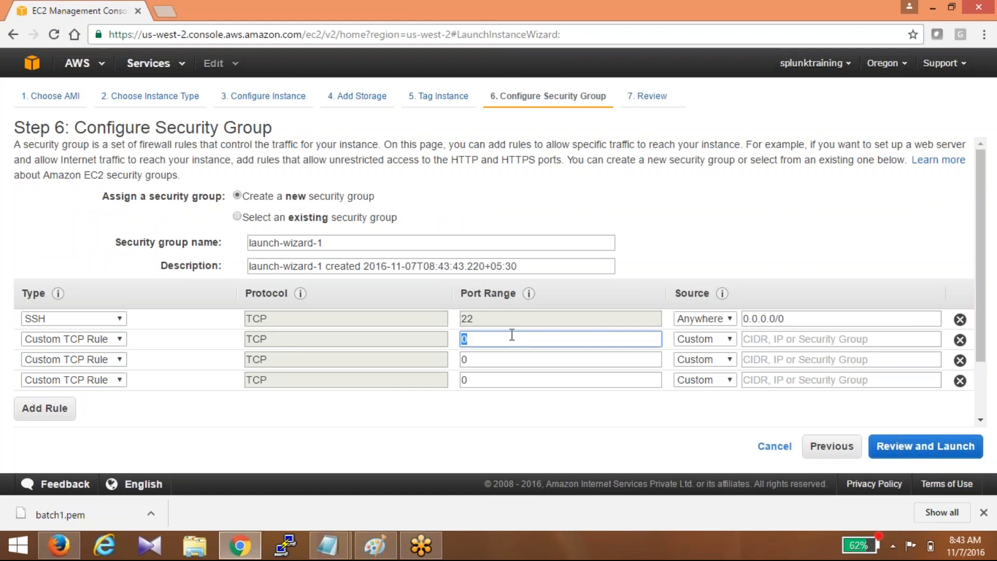
type("8000")
key("Tab")
key("Tab")
key("Tab")
key("Tab")
type("8089")
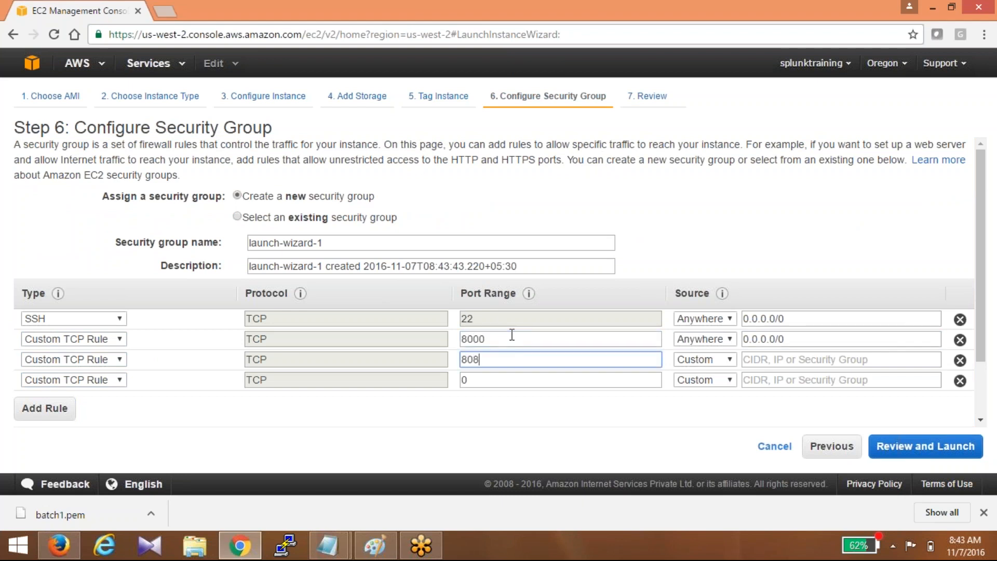
key("Tab")
key("Tab")
key("Tab")
key("Tab")
type("9997")
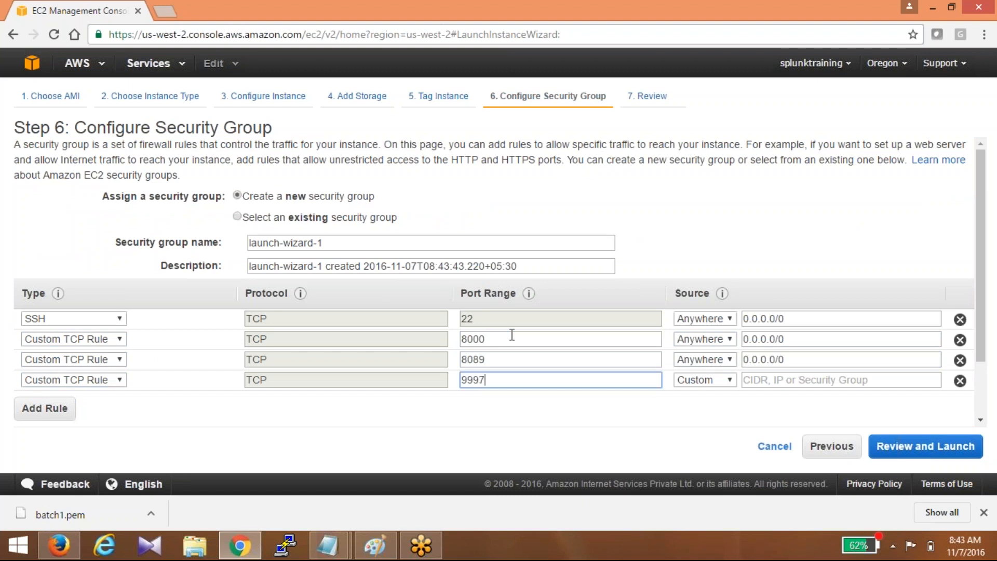
key("Tab")
key("Down")
key("Tab")
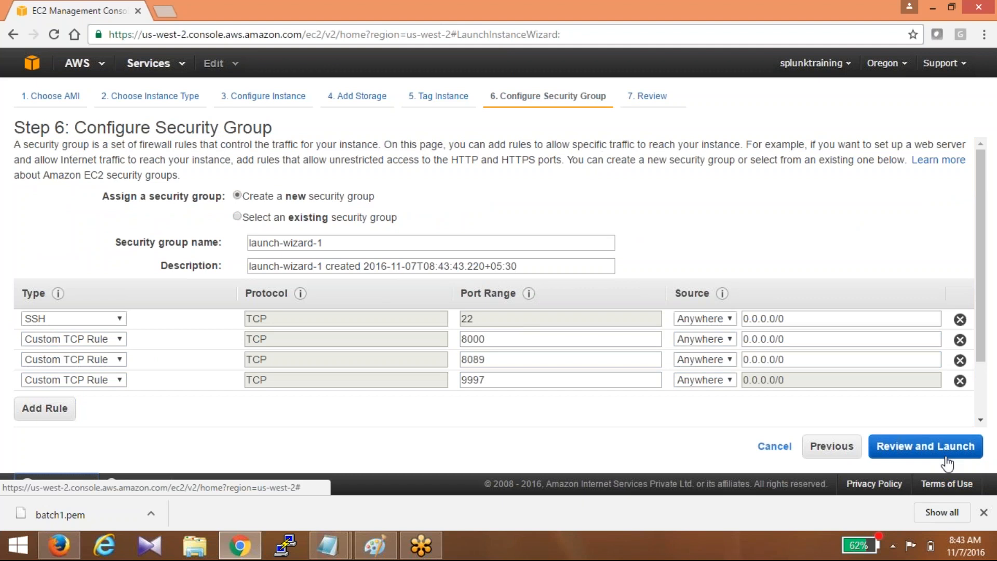
left_click(928, 448)
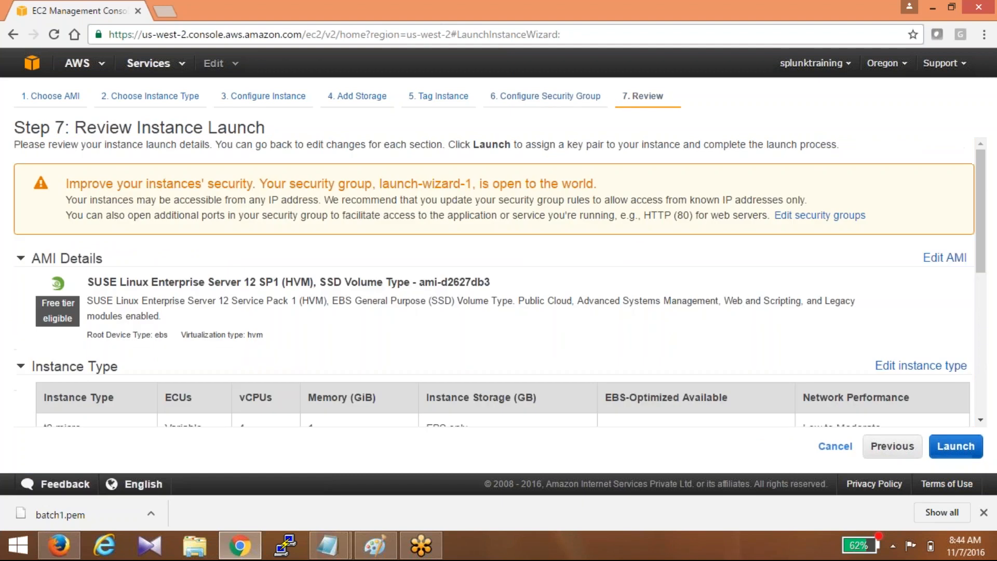
- Launch the SUSE instance with a new key pair named batch2, downloading its private key file
left_click(953, 454)
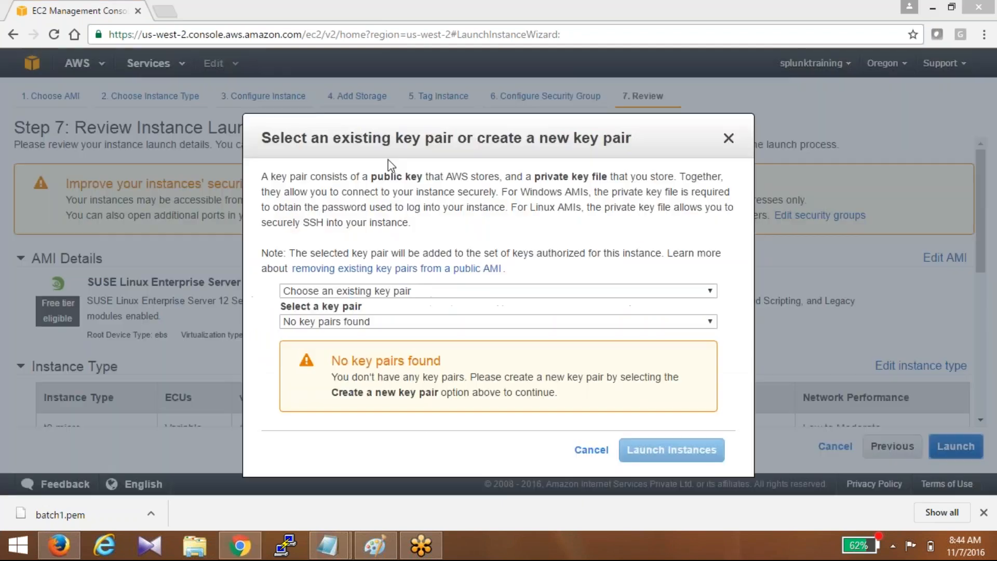
left_click(329, 321)
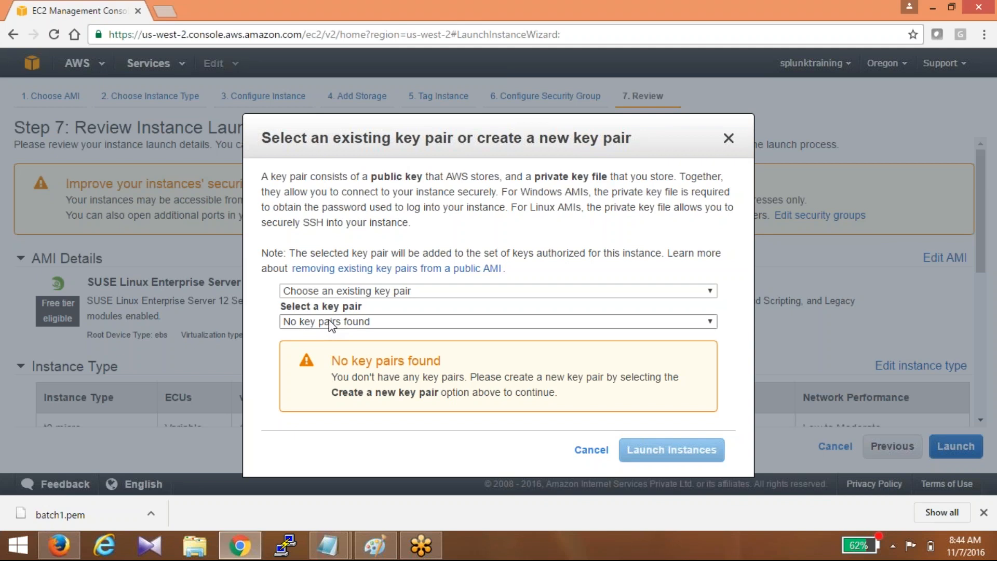
left_click(331, 321)
left_click(496, 302)
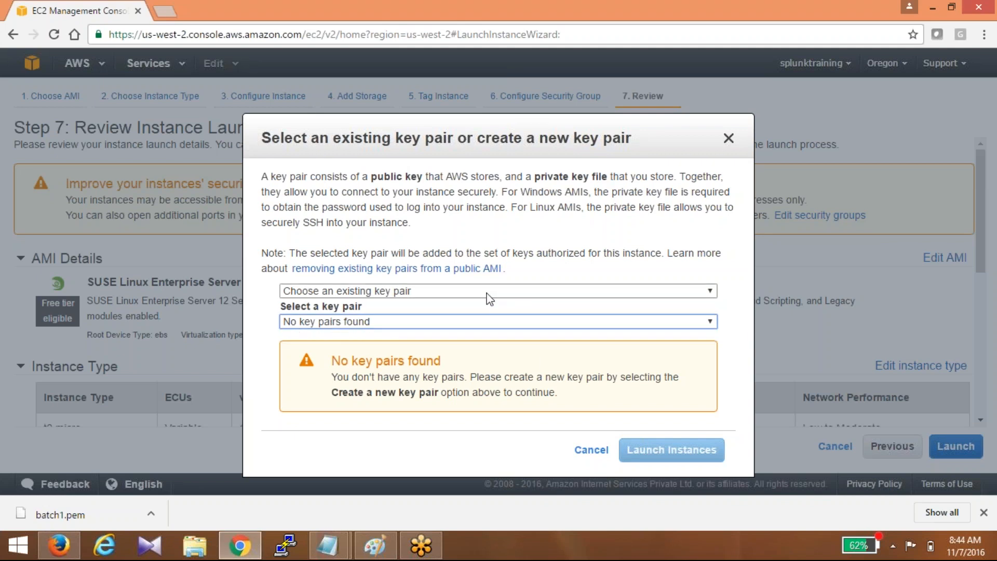
left_click(489, 294)
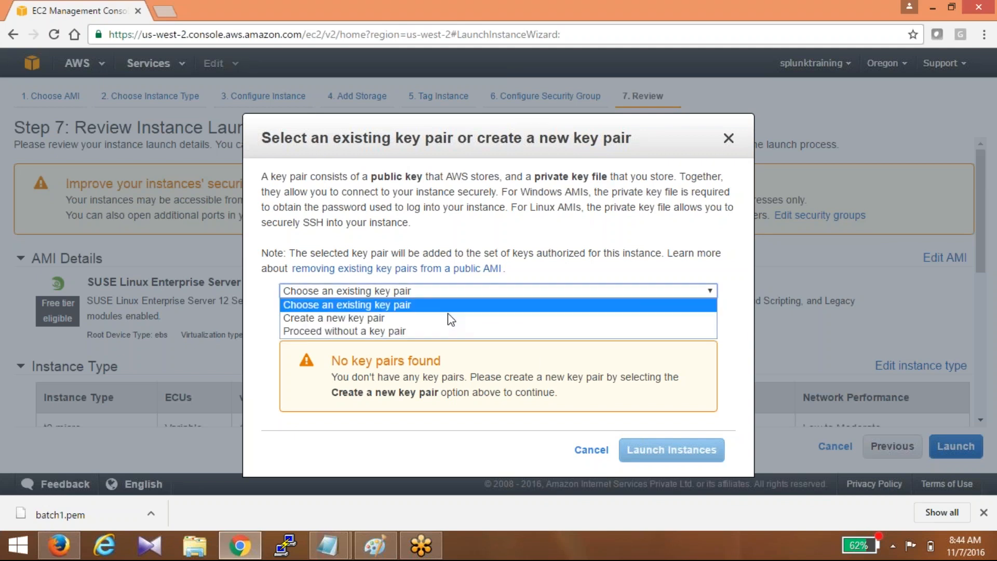
left_click(435, 317)
type("batch2")
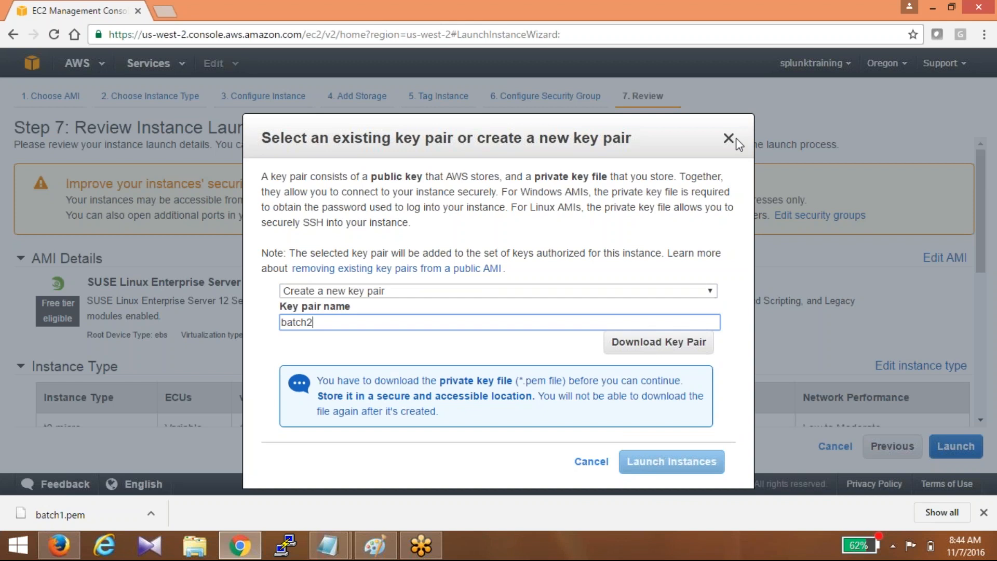
key("alt+Tab")
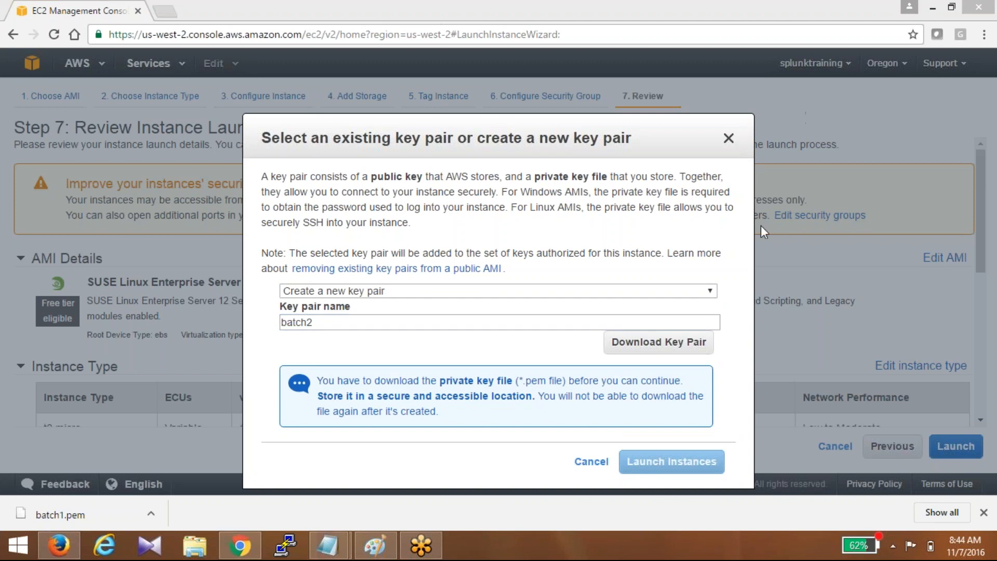
left_click(663, 352)
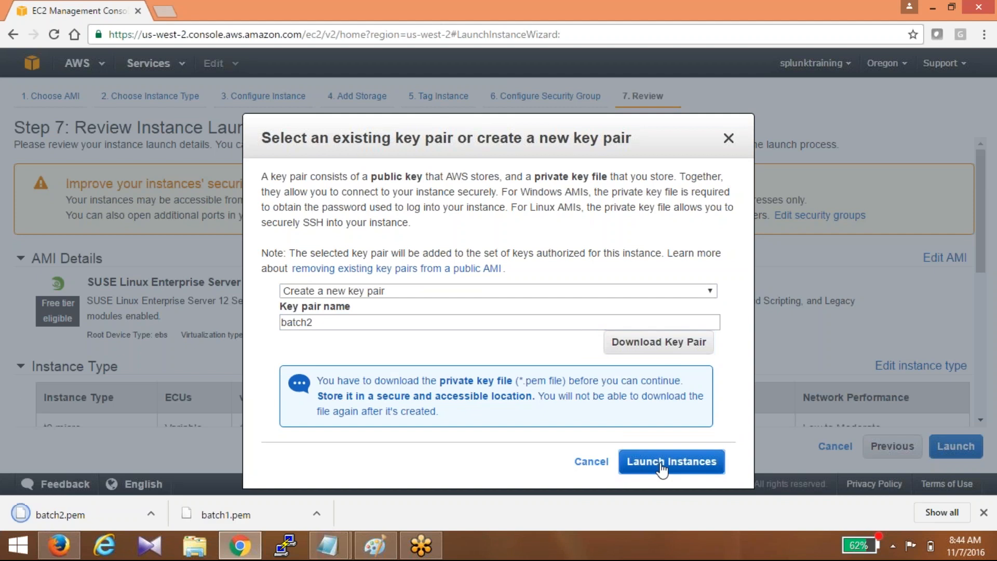
left_click(671, 462)
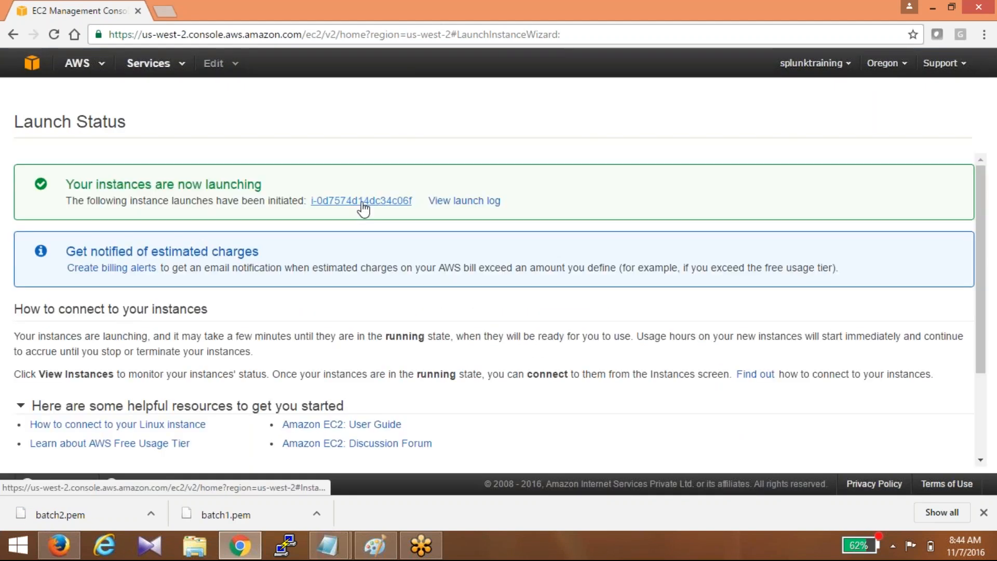
- View the pending t2.micro instance in us-west-2a, then begin launching another instance
left_click(364, 202)
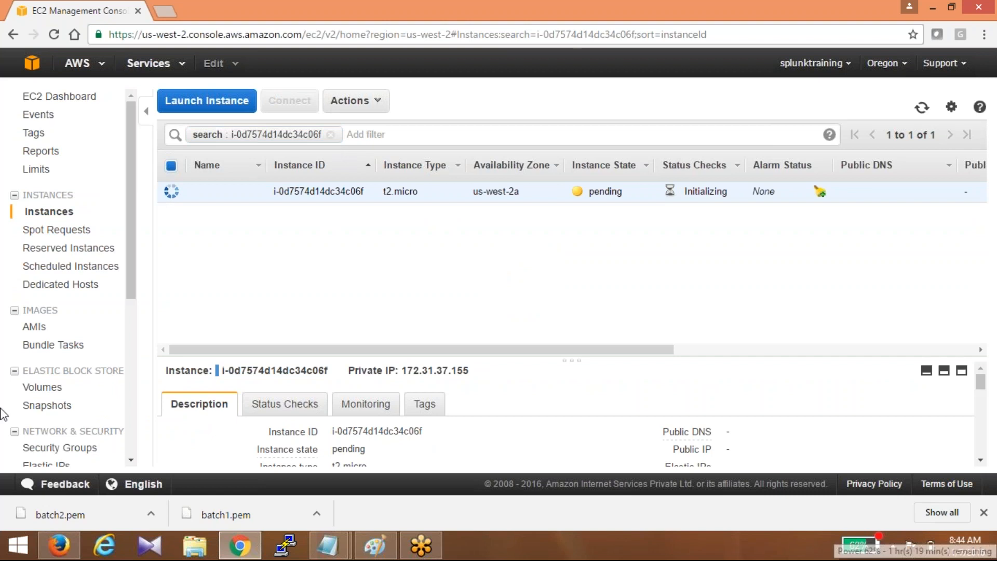
left_click(241, 104)
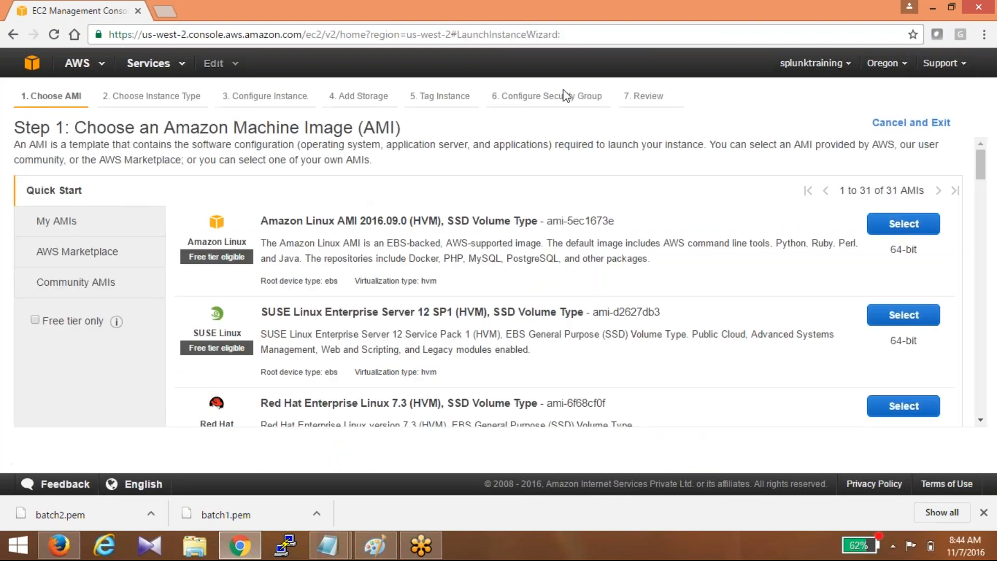
- Choose the SUSE Linux Enterprise Server AMI on t2.micro and jump to launch review
left_click(822, 103)
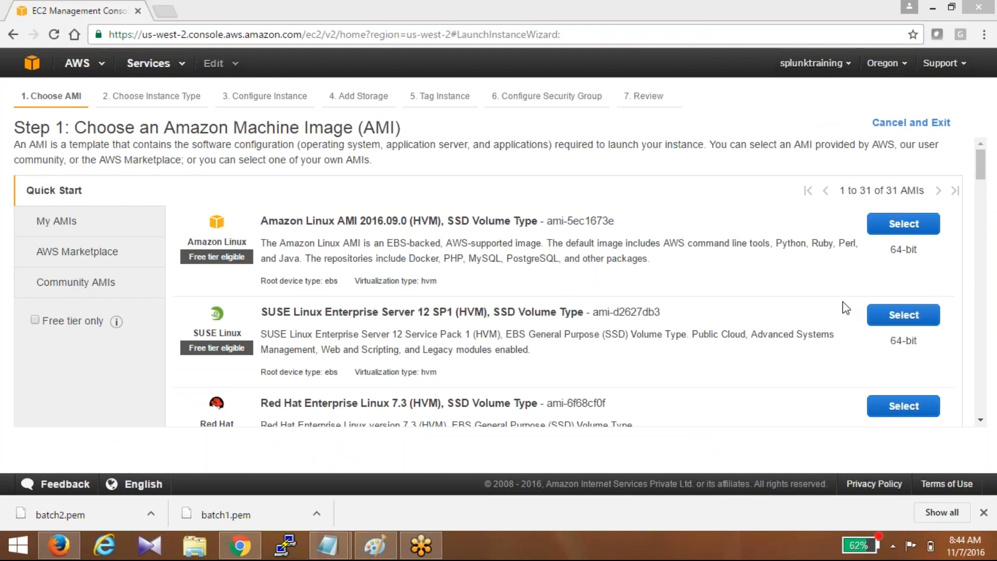
left_click(903, 316)
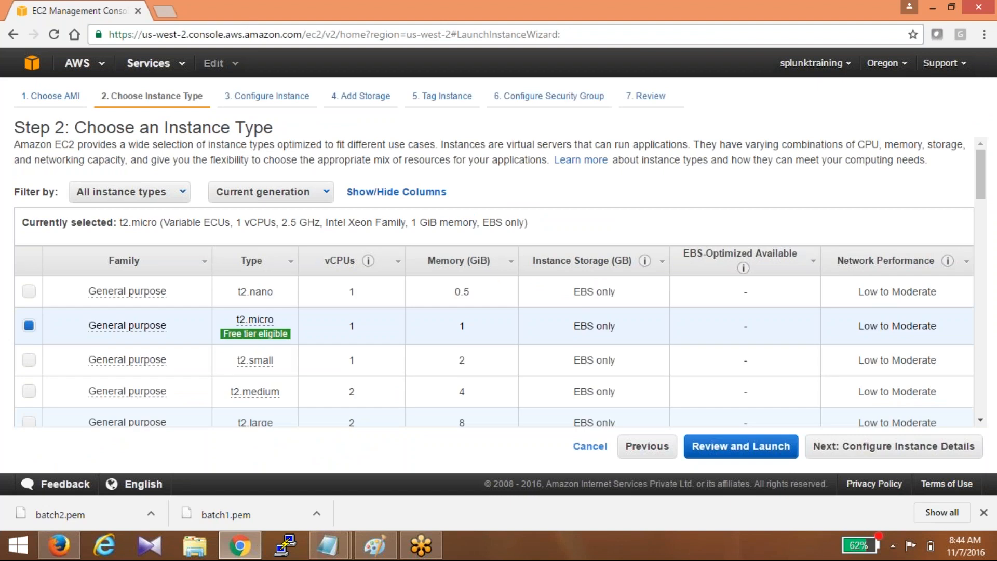
left_click(741, 446)
- Edit the security group and add two custom TCP rule rows below SSH 22
scroll(914, 405, "down", 1)
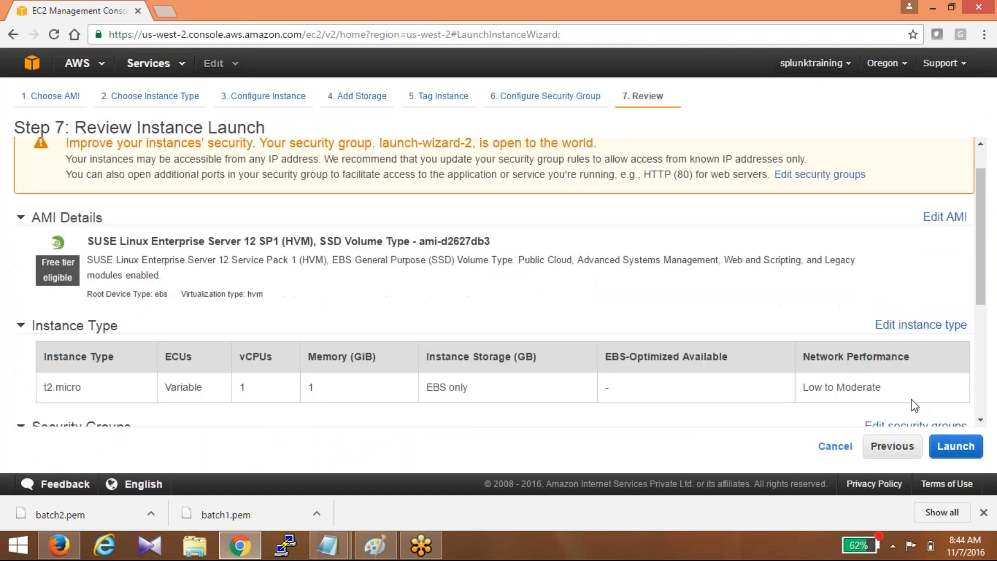
left_click(820, 174)
left_click(29, 350)
left_click(28, 370)
- Add a third custom TCP row and open ports 8000, 8089 and 9997 from Anywhere
left_click(29, 391)
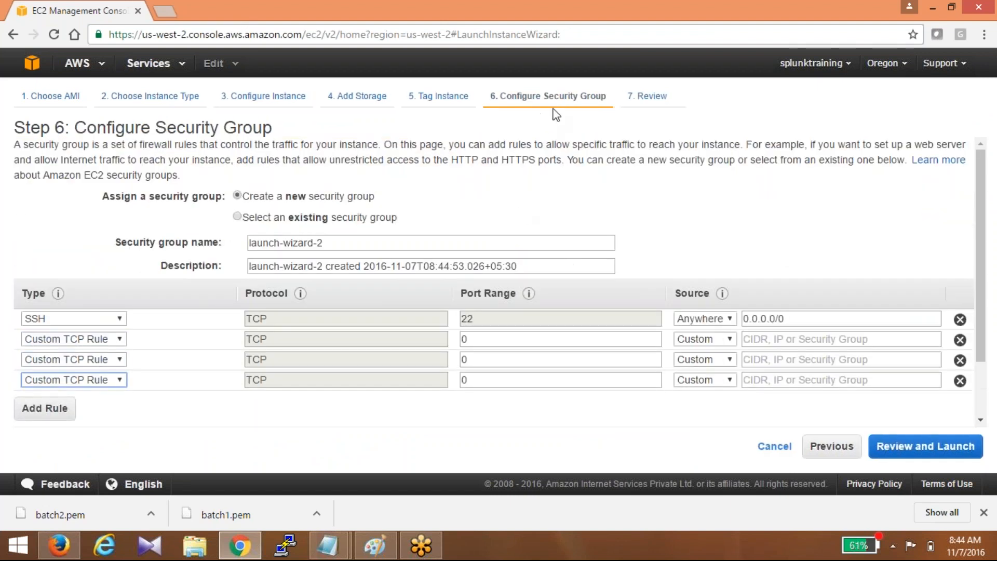
double_click(539, 339)
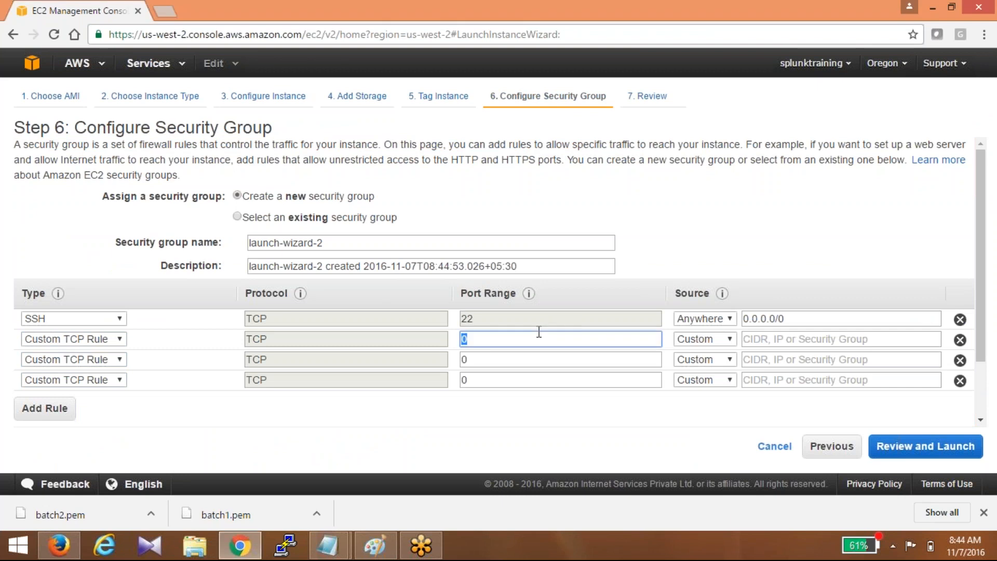
type("8000")
key("Tab")
key("Tab")
key("Tab")
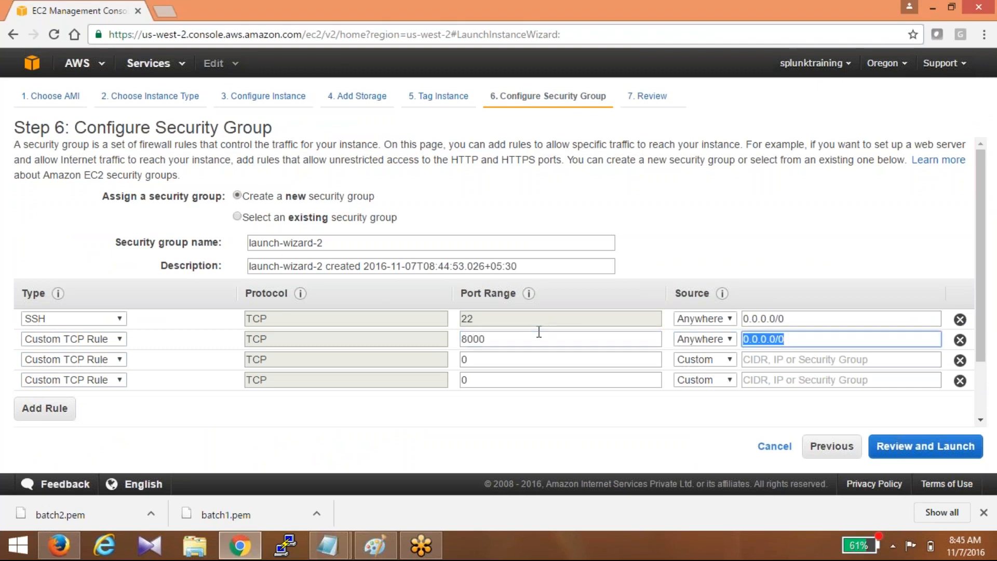
key("Tab")
type("8089")
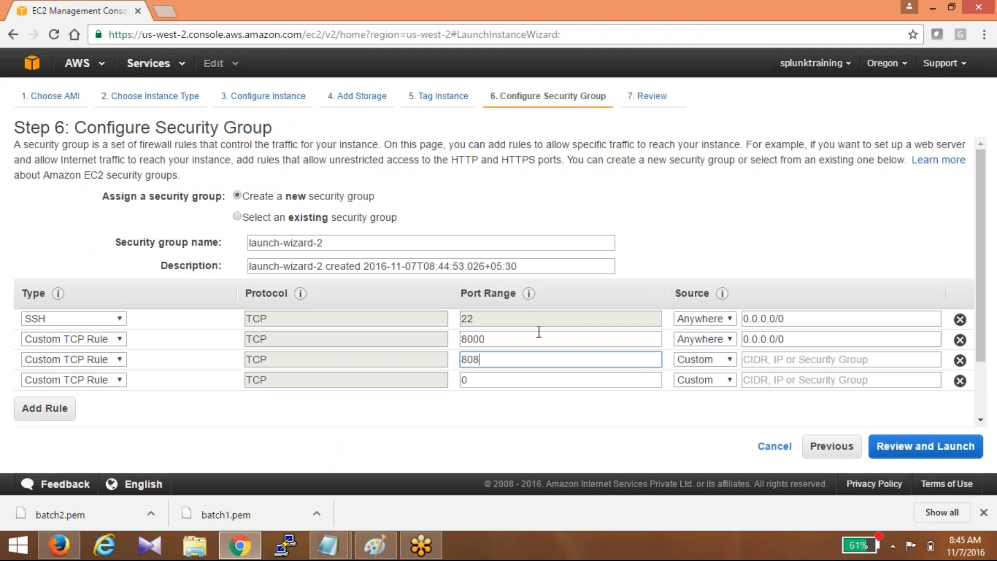
key("Tab")
key("Tab")
key("Tab")
key("Tab")
type("9997")
key("Tab")
key("Down")
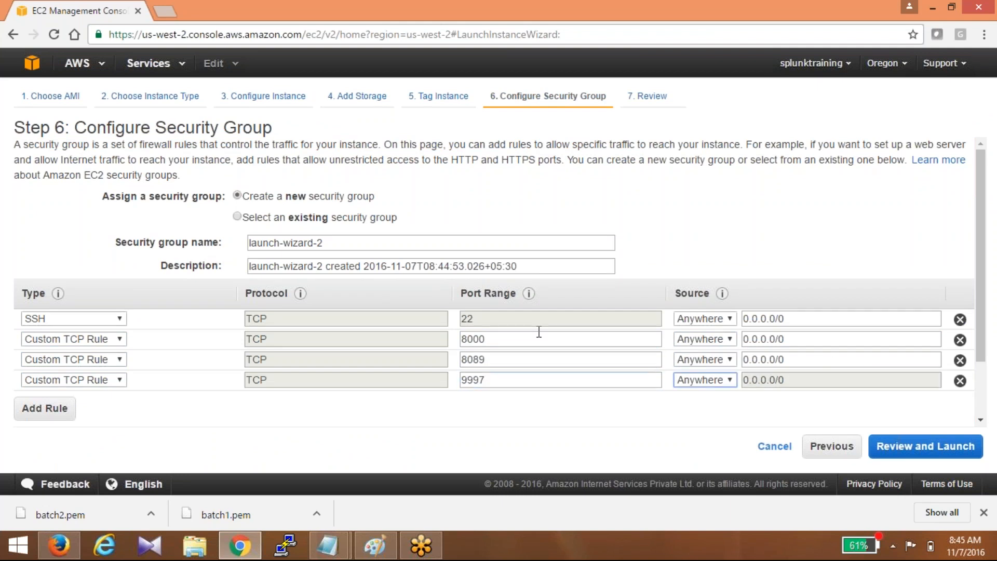
- Launch the SUSE t2.micro with existing key pair batch2 and open its instance entry
left_click(902, 452)
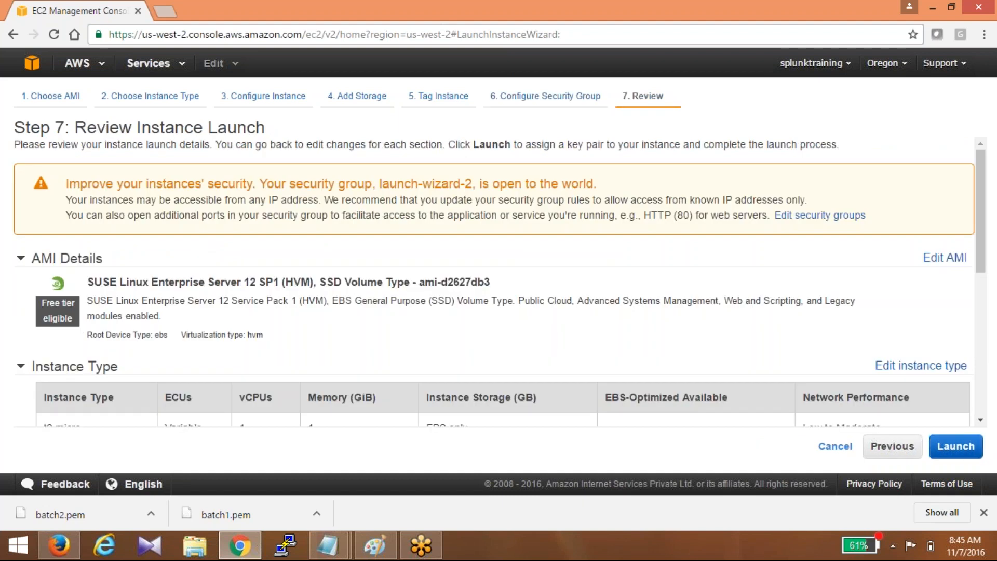
left_click(949, 448)
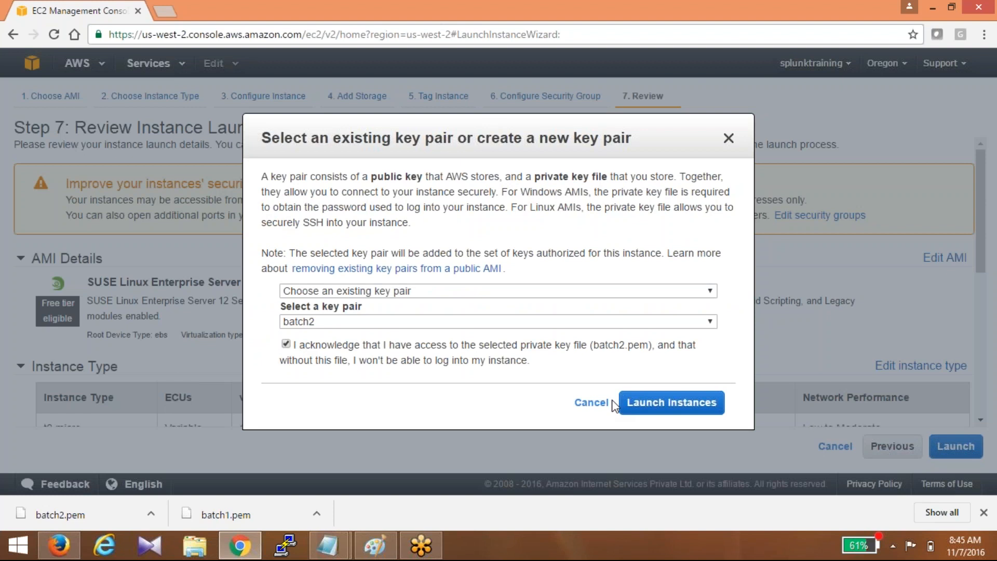
left_click(621, 404)
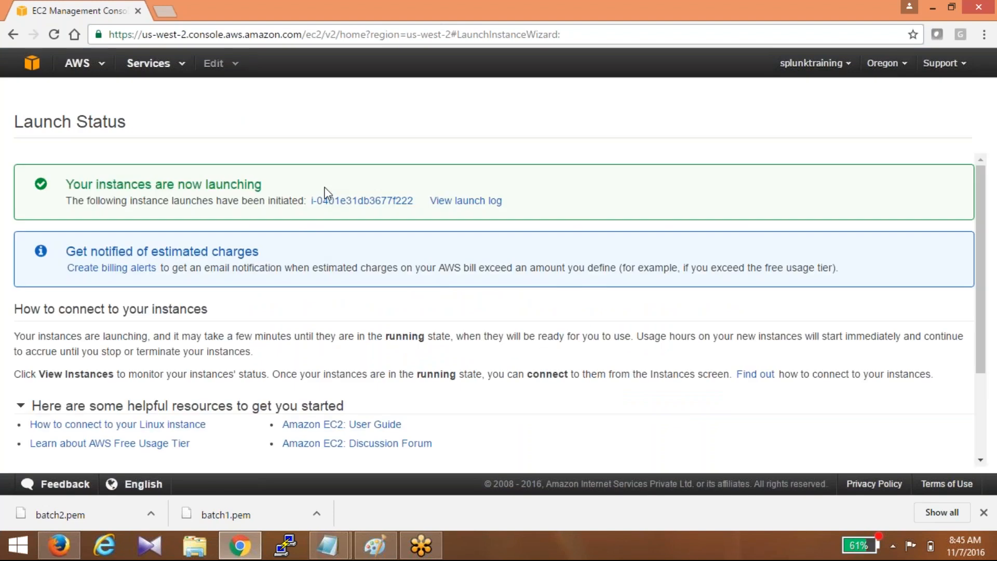
left_click(333, 201)
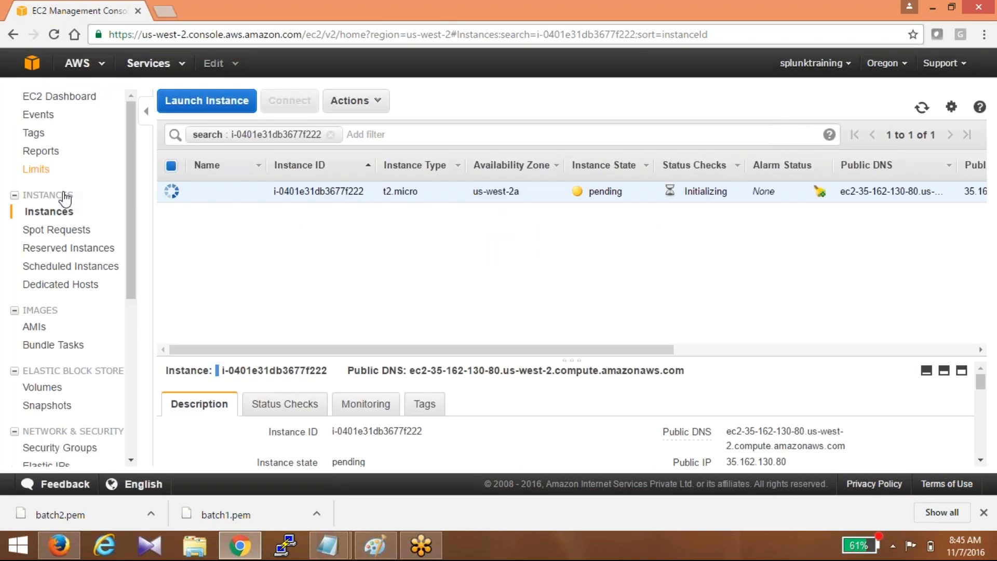
- List all instances and wait until the new t2.micro changes from pending to running
left_click(62, 208)
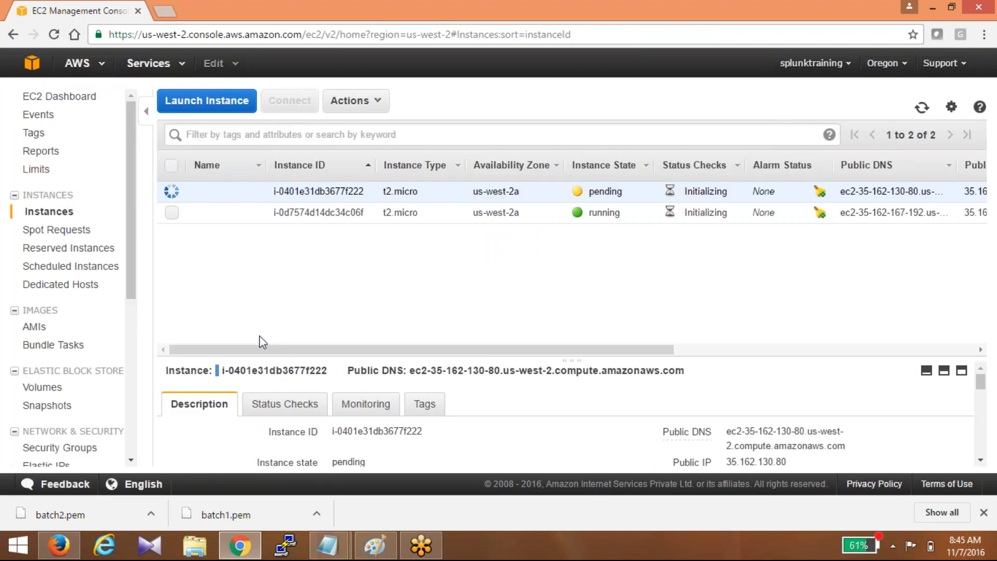
left_click_drag(279, 348, 255, 351)
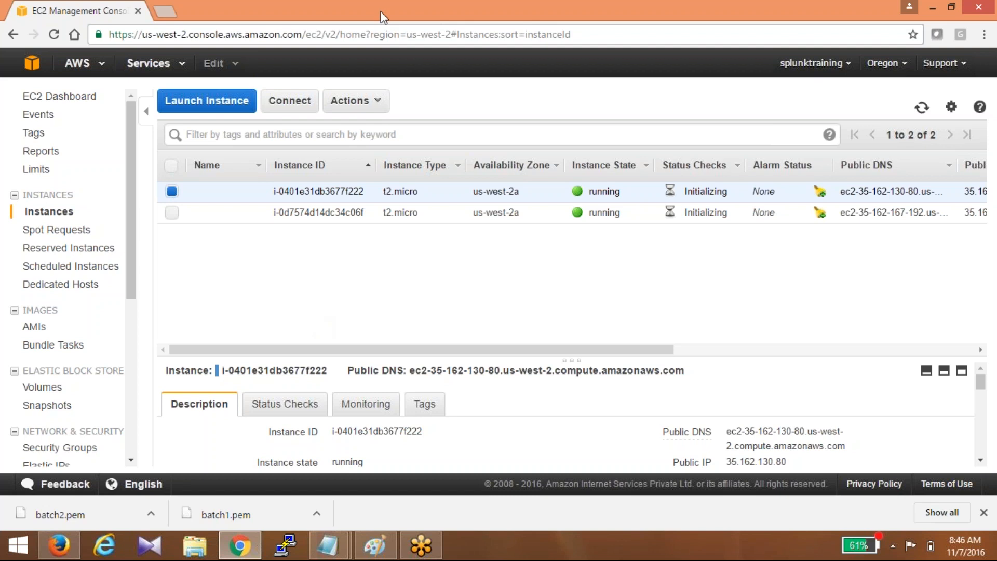
left_click(892, 66)
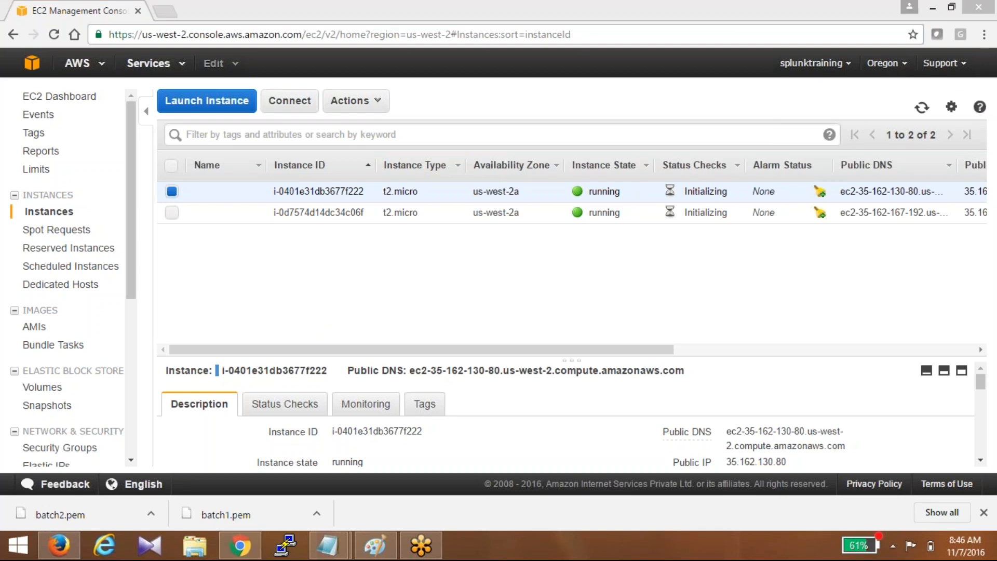
- Enter 'Application server' in the first row's Name cell and 'Splunk Indexer' in the second
left_click(252, 191)
type("Spl")
key("BackSpace")
key("BackSpace")
key("BackSpace")
type("Application")
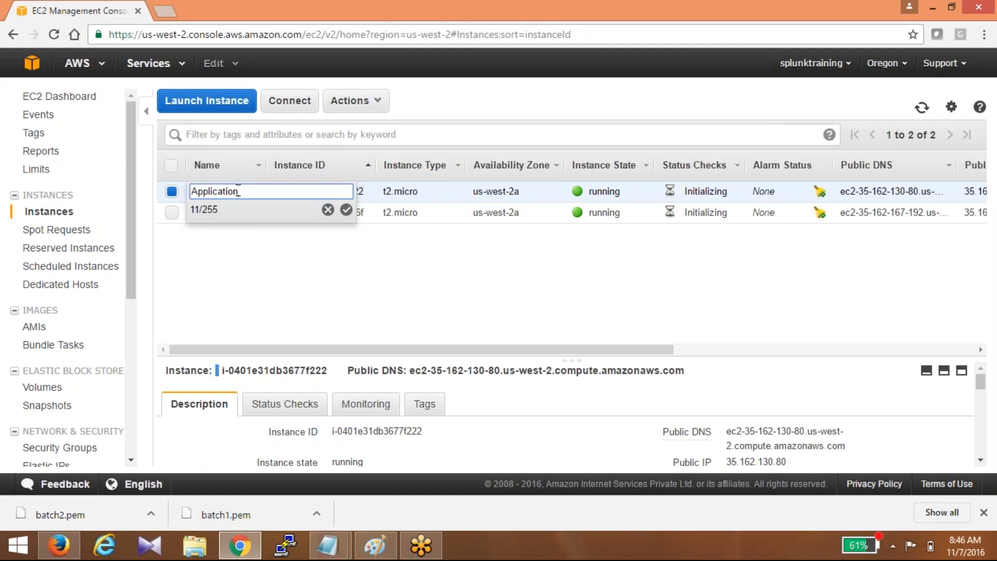
type(" server")
left_click(347, 211)
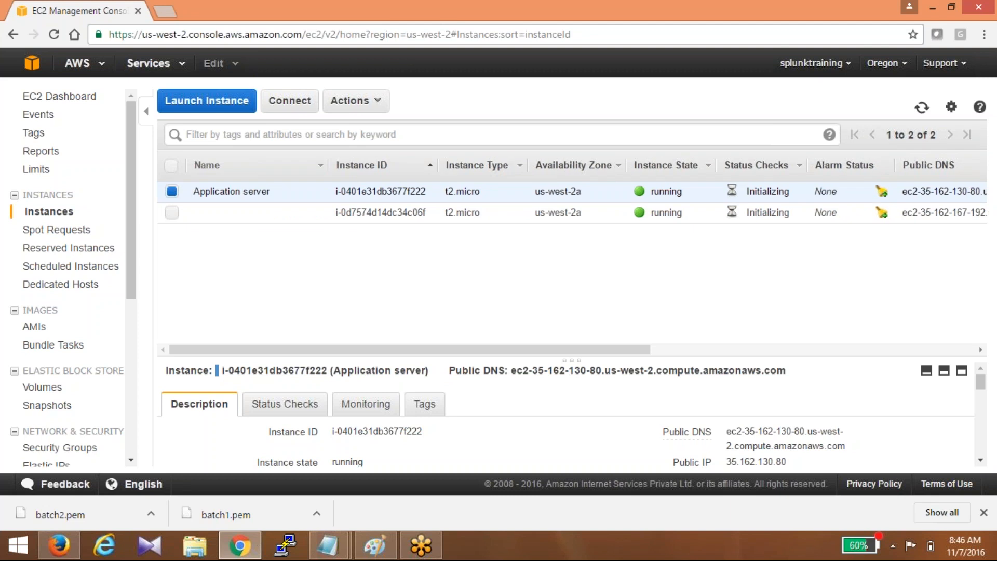
left_click(294, 211)
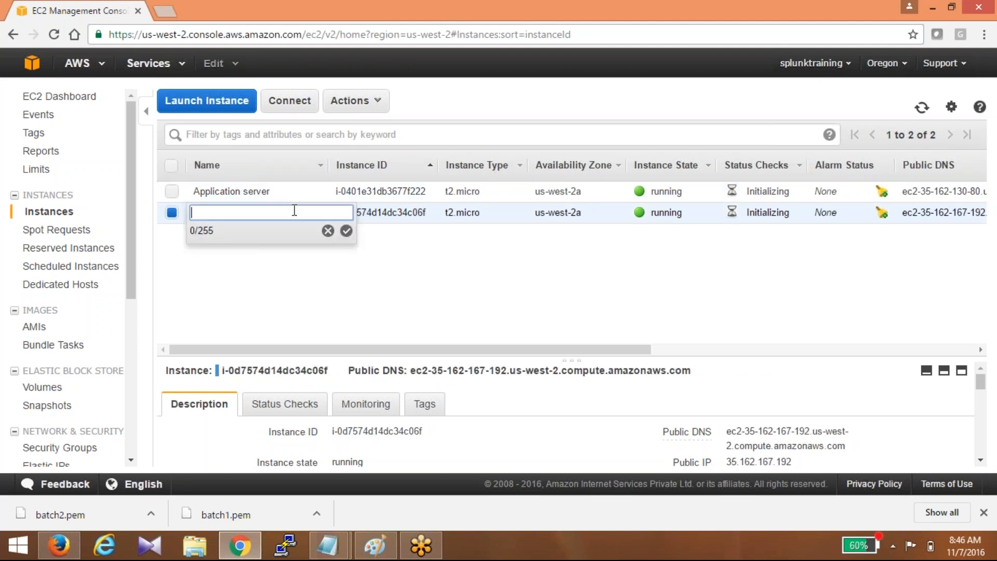
type("Splunk Indexer")
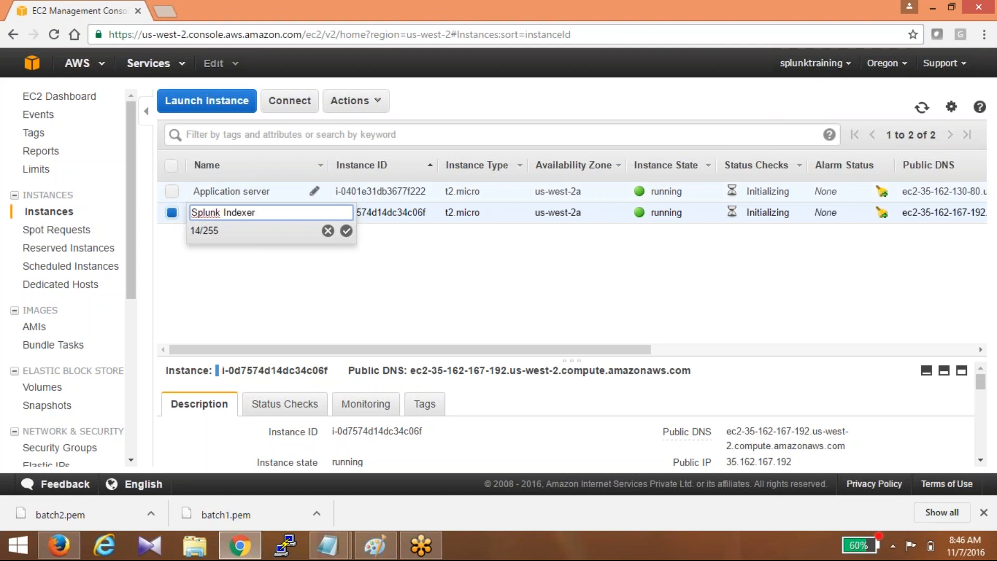
left_click(347, 230)
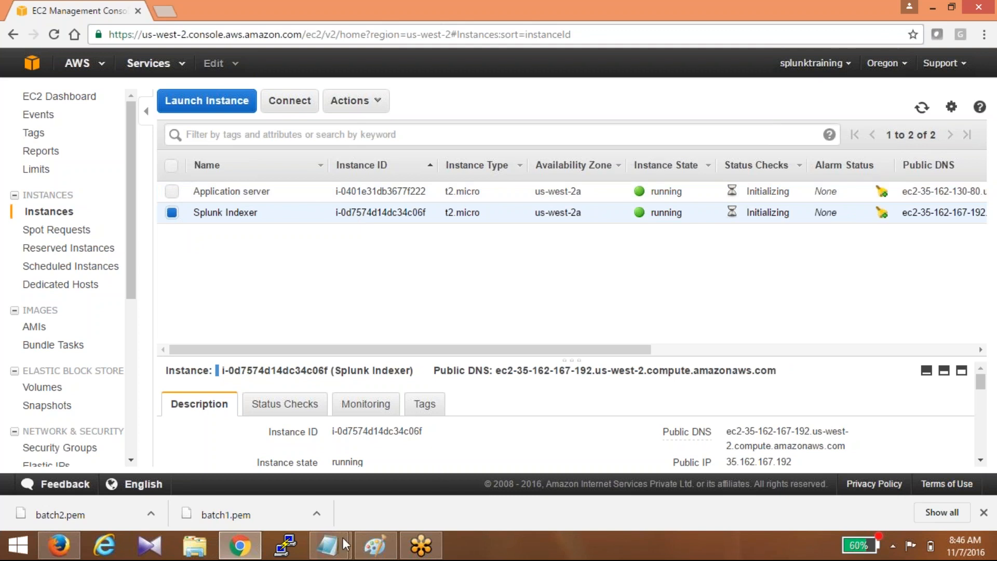
left_click(331, 552)
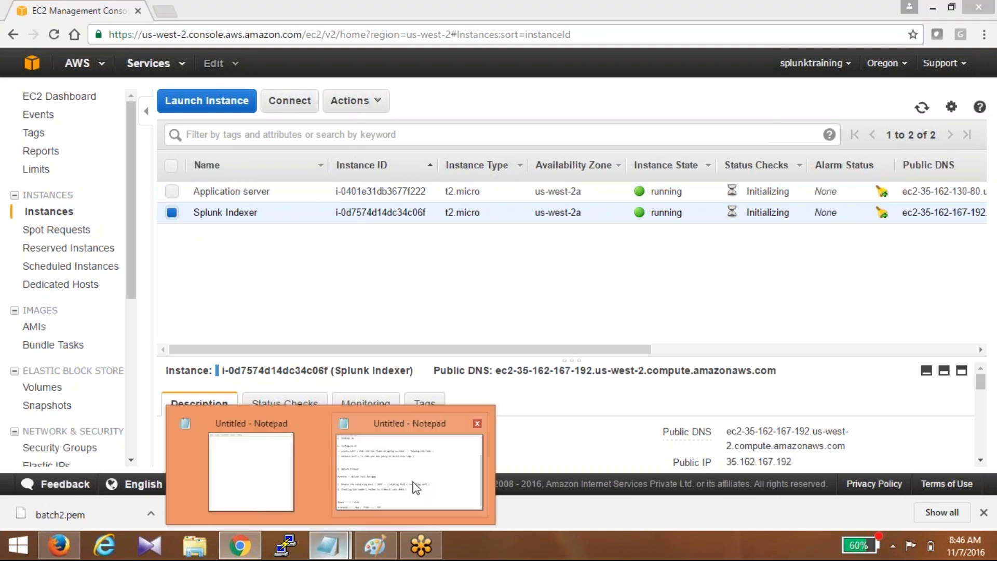
- Select the Splunk Full Package heading in the notes, then reveal the Public IP and Key Name columns
left_click(415, 489)
left_click_drag(104, 305, 289, 301)
key("alt+Tab")
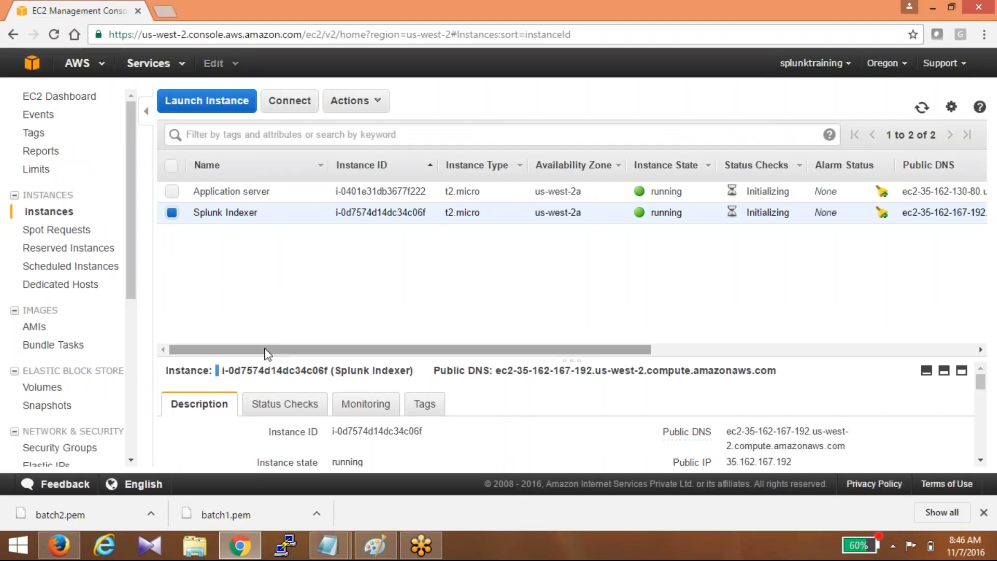
left_click_drag(265, 349, 610, 344)
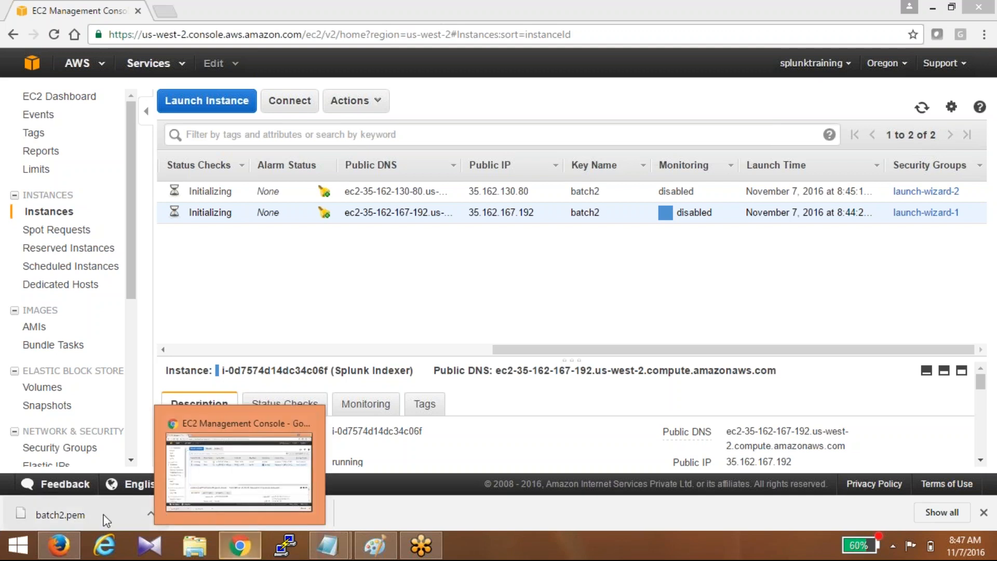
- Start PuTTYgen and load the batch2.pem private key
left_click(965, 148)
type("puttygen")
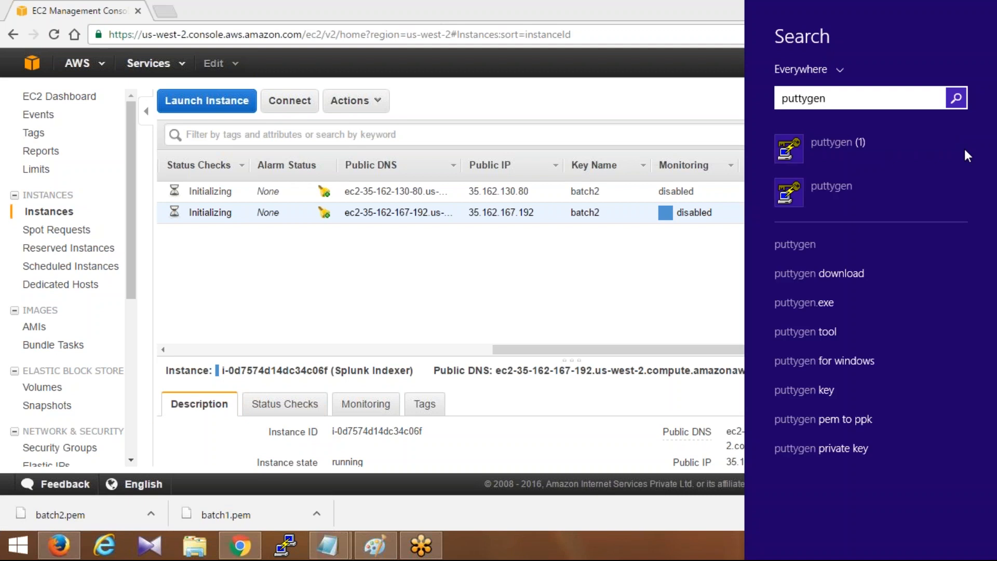
key("Return")
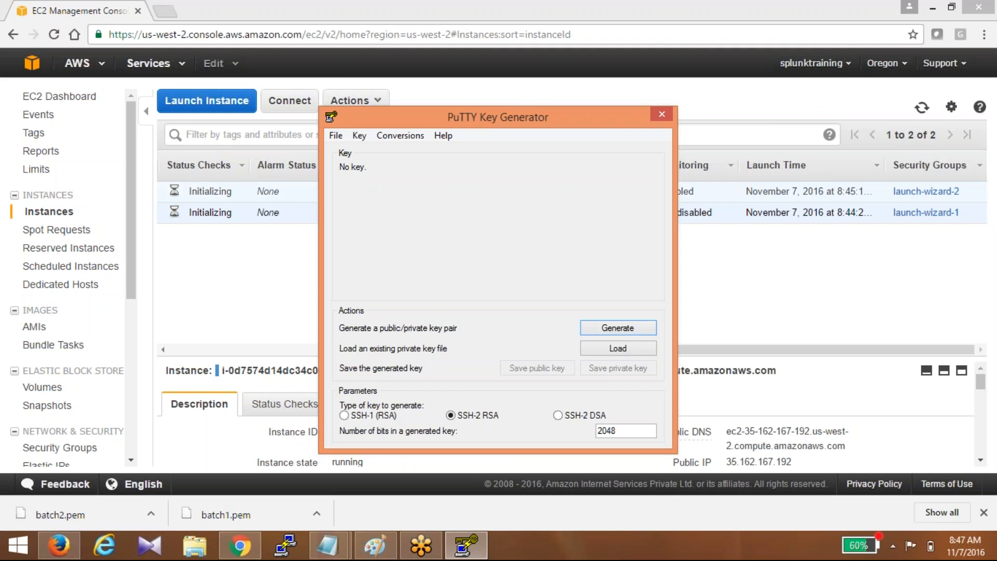
left_click(618, 350)
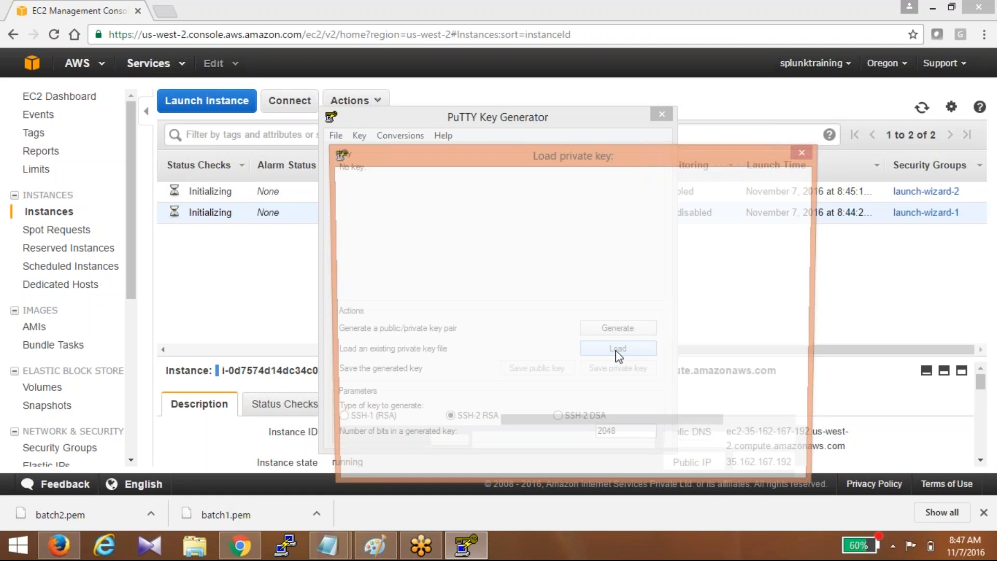
type("bat")
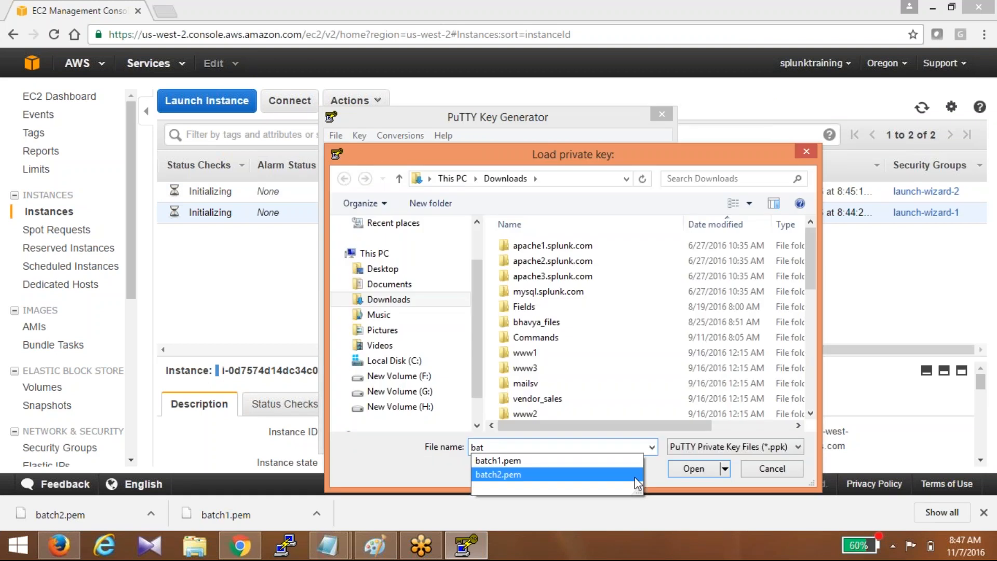
left_click(636, 475)
key("Return")
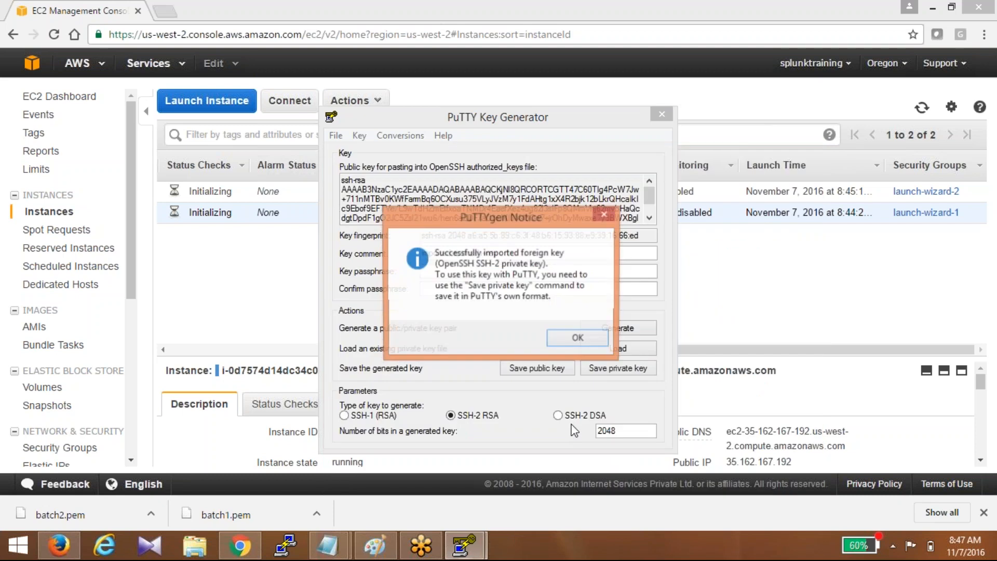
- Save the key as PuTTY private key 'batch2', close PuTTYgen, and select the indexer's public IP
left_click(588, 367)
type("batch2")
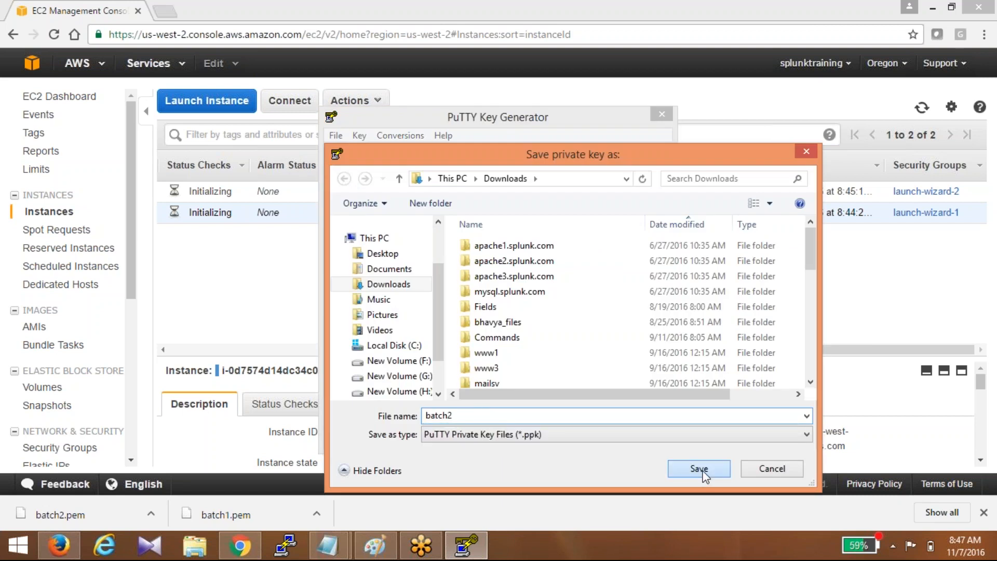
left_click(699, 469)
left_click(661, 114)
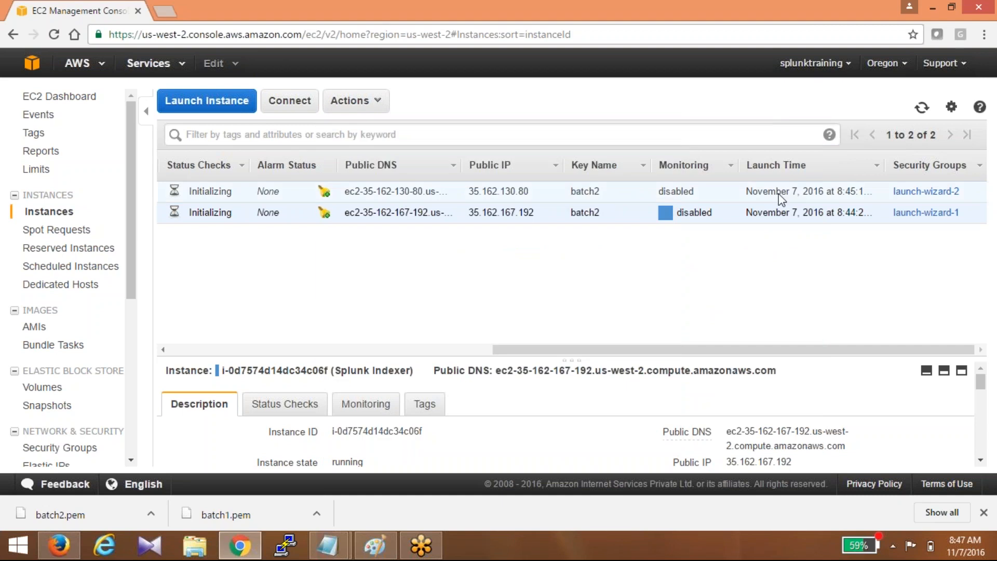
double_click(498, 214)
key("ctrl+c")
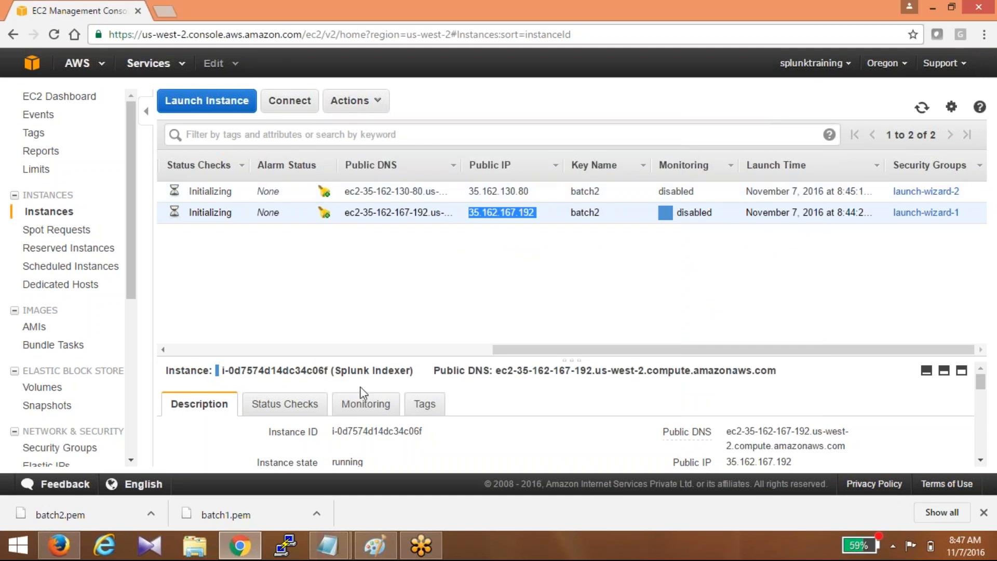
- Paste the indexer's IP 35.162.167.192 as PuTTY's host name
left_click(286, 549)
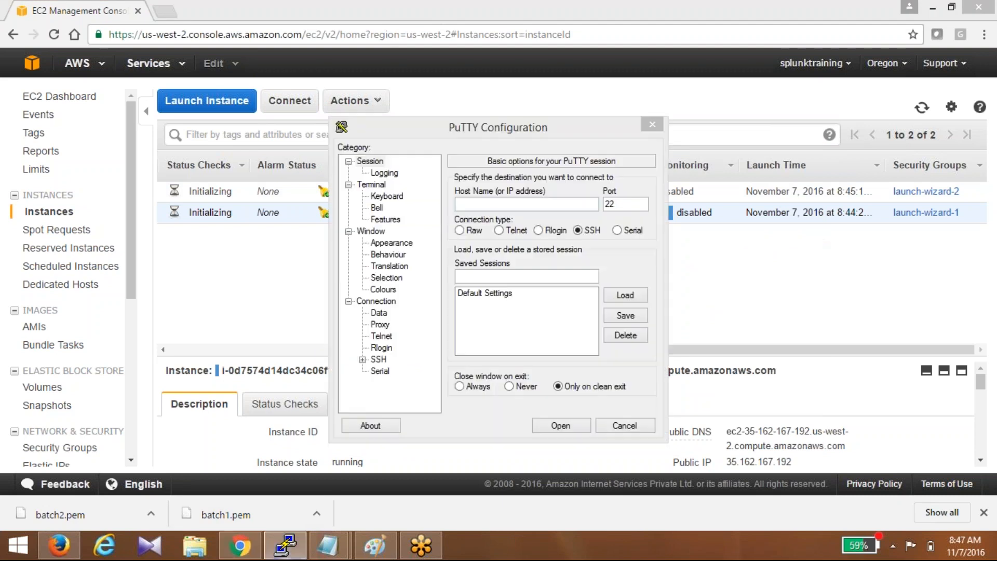
left_click(540, 209)
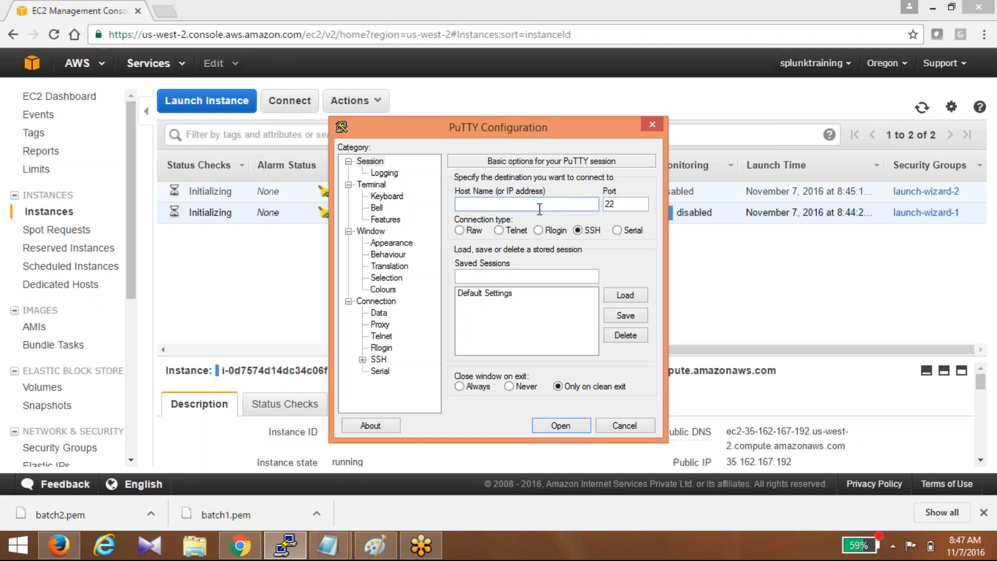
key("ctrl+v")
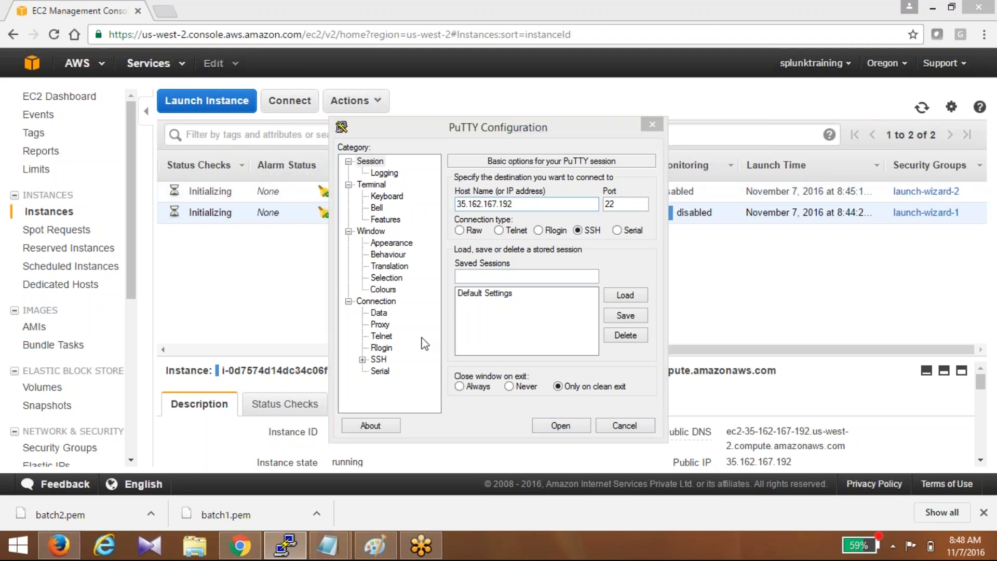
- Set batch2.ppk as the SSH Auth private key and open the connection
left_click(362, 359)
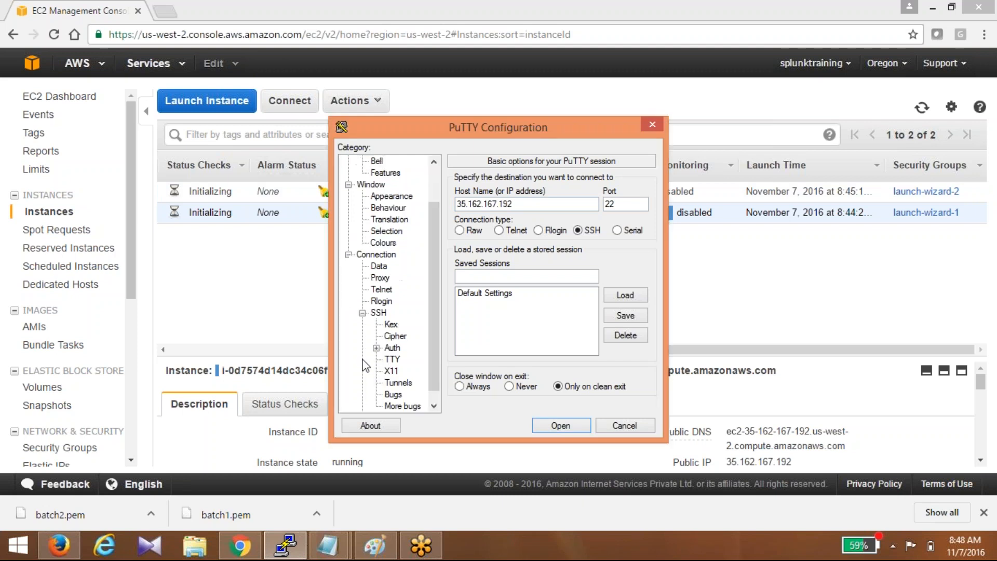
left_click(391, 348)
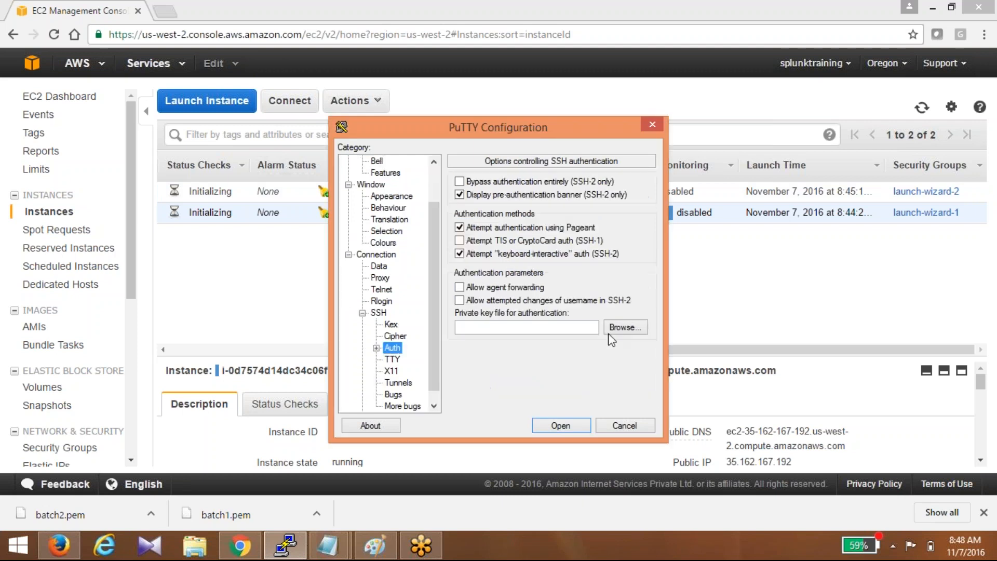
left_click(625, 328)
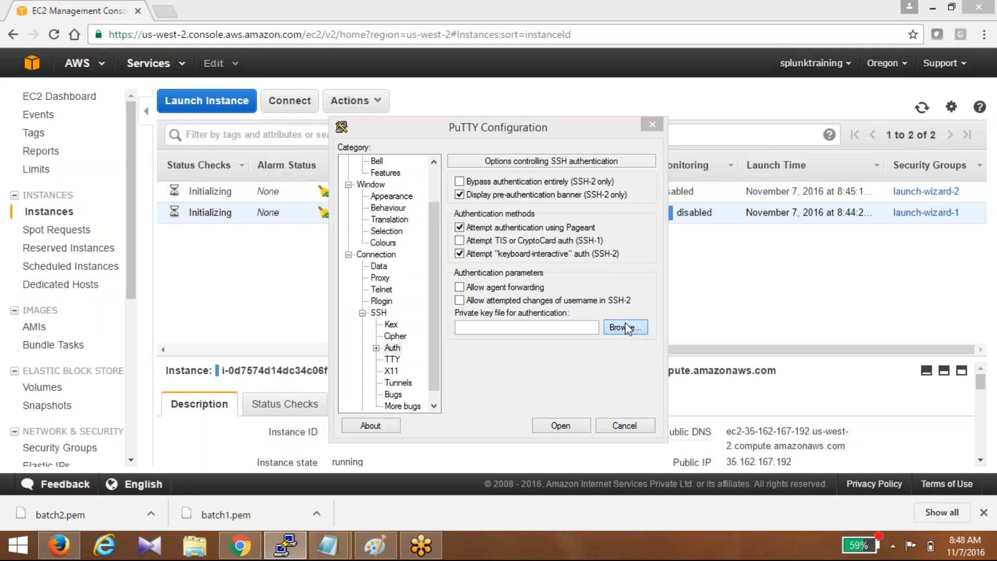
type("b")
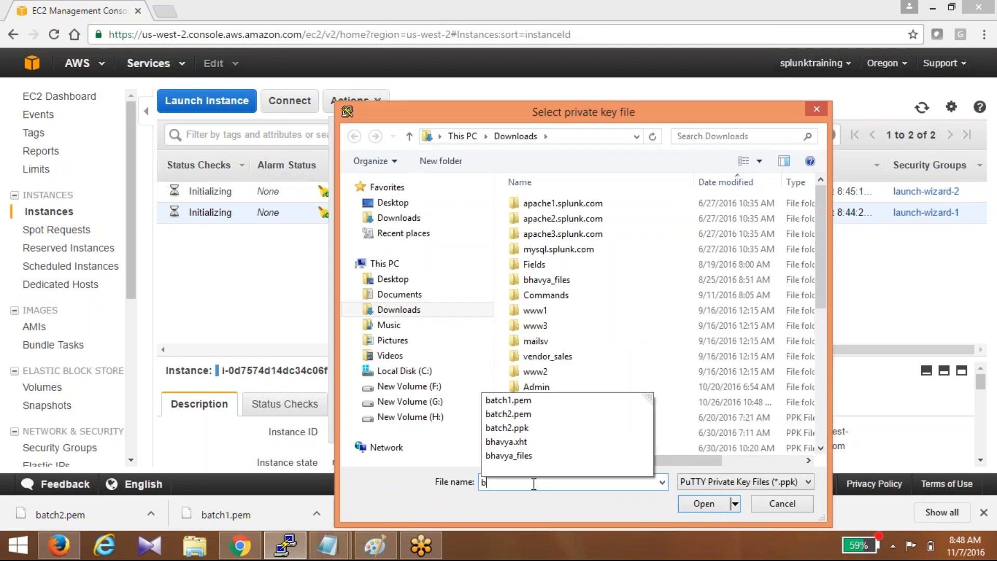
left_click(524, 428)
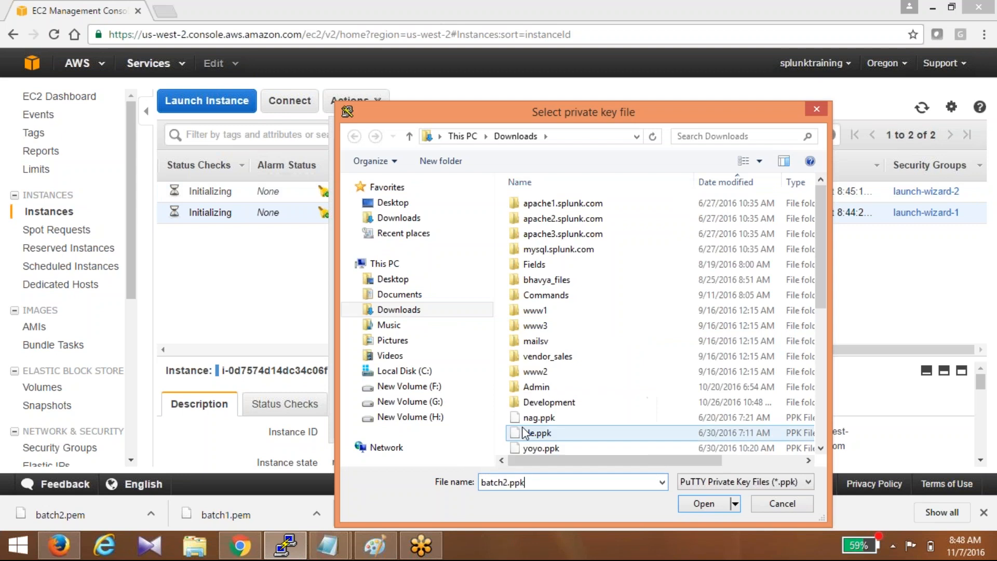
left_click(694, 503)
left_click(561, 426)
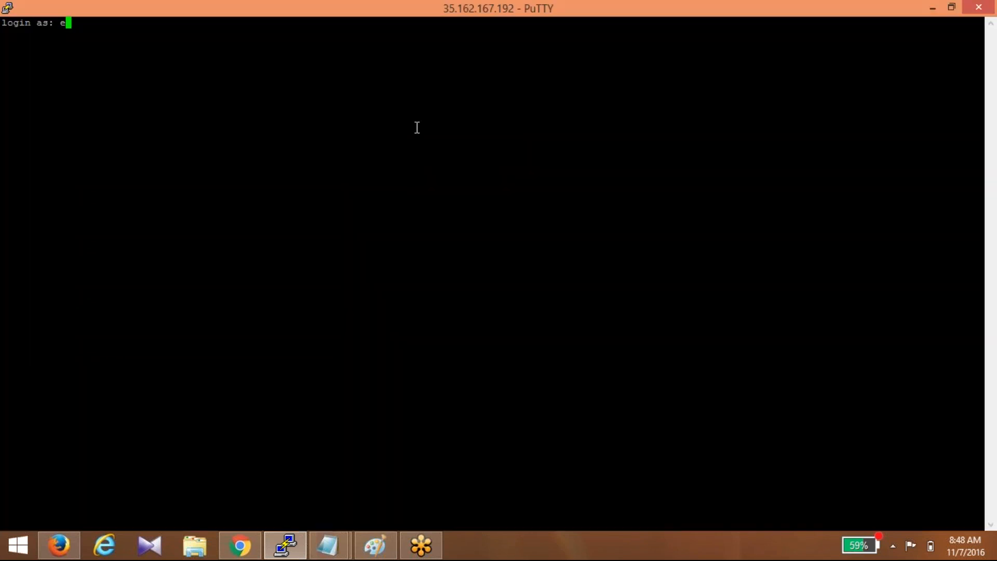
- Log in as ec2-user, become root with 'sudo su', and change into /opt
type("c2-user")
key("Return")
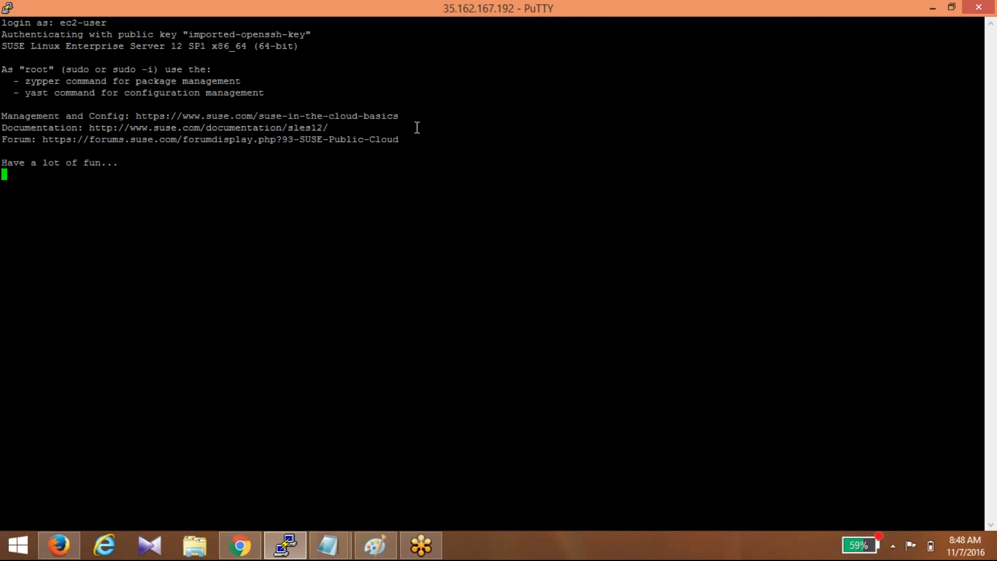
type("s")
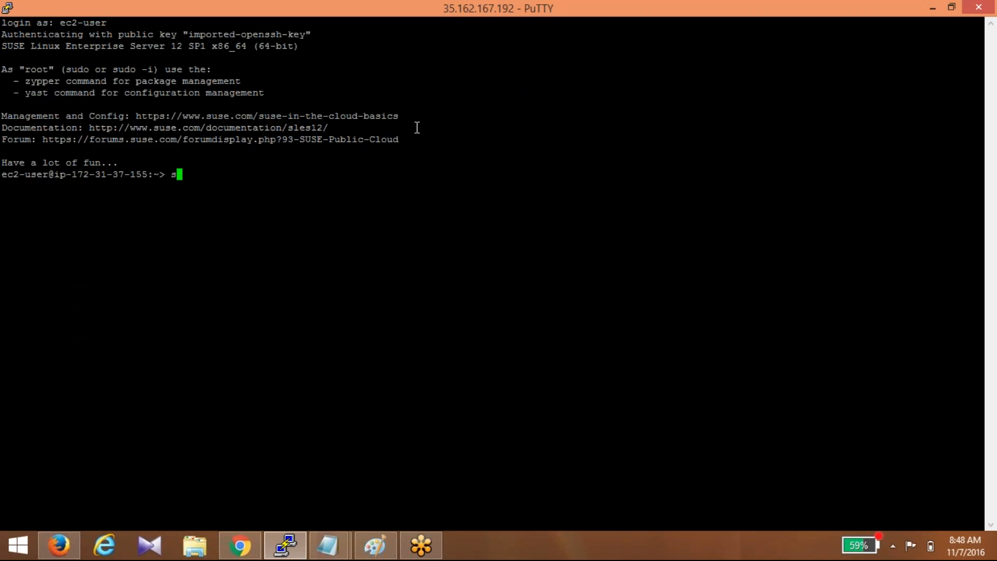
type("udo su")
key("Return")
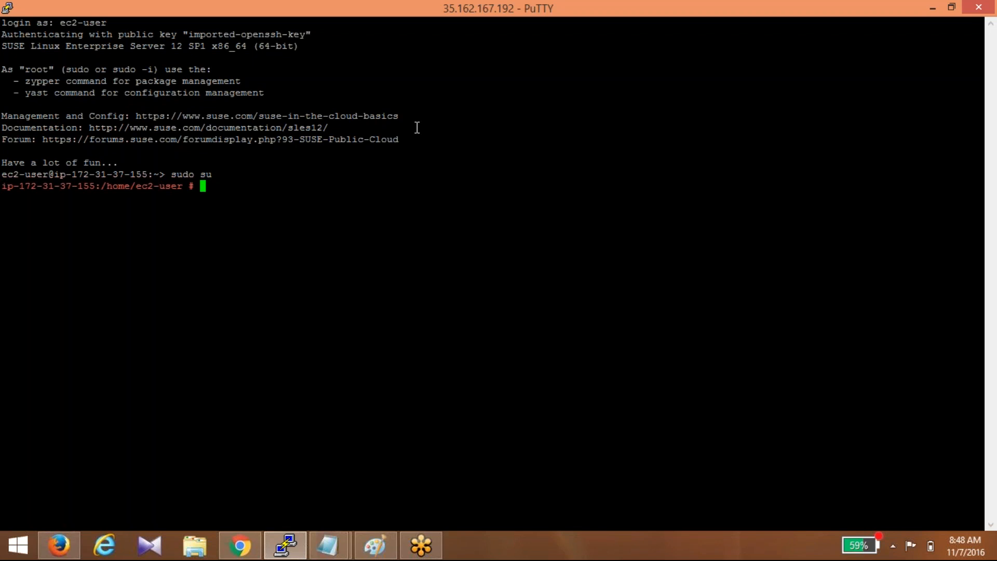
type("cd /opt")
key("Return")
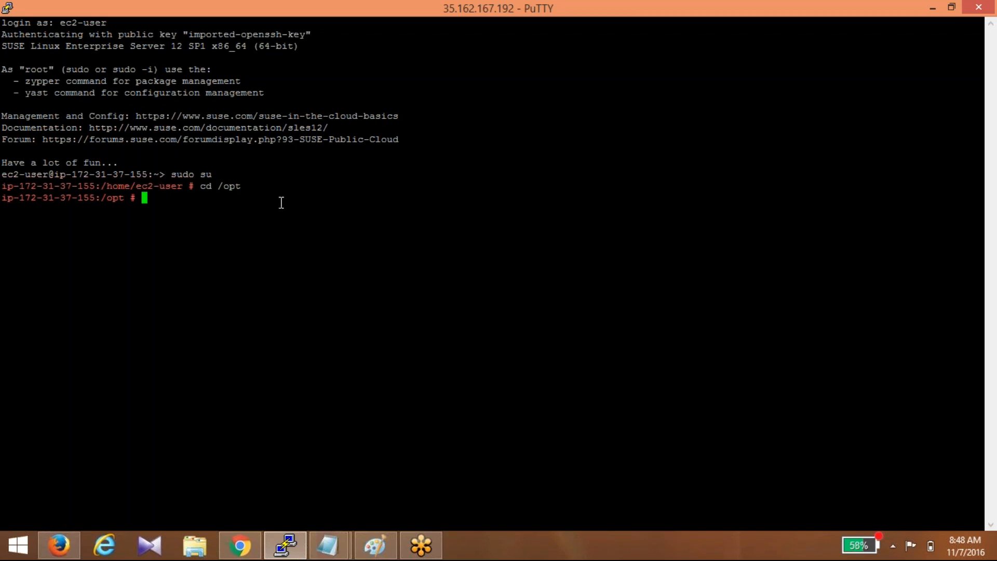
- Run 'yum install wget', which fails because yum is not found
type("yum install")
type("wget")
key("Return")
- Run 'cnf yum install wget' and 'cnf yum' to look up the missing yum command
type("cn")
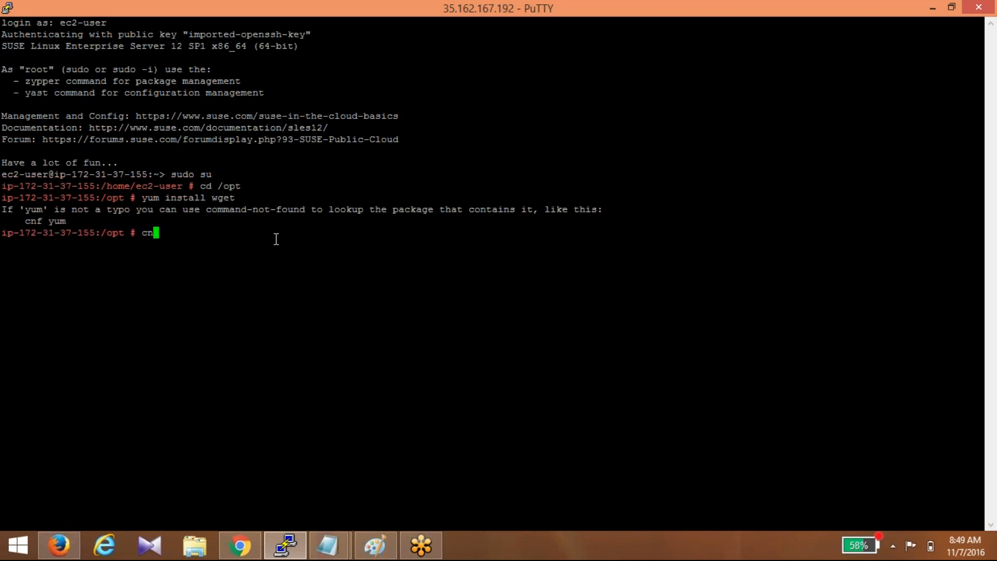
type("f yum install wget")
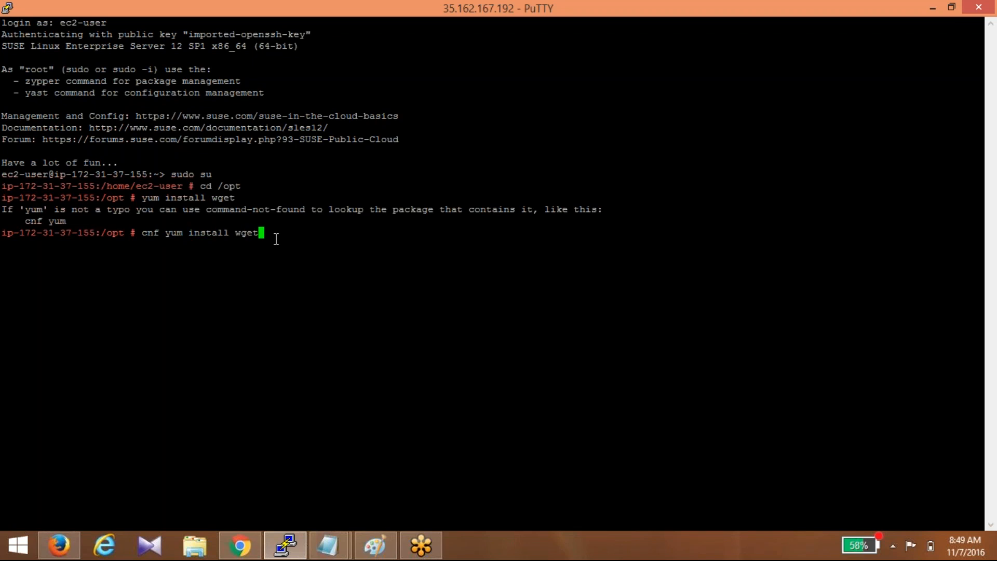
key("Return")
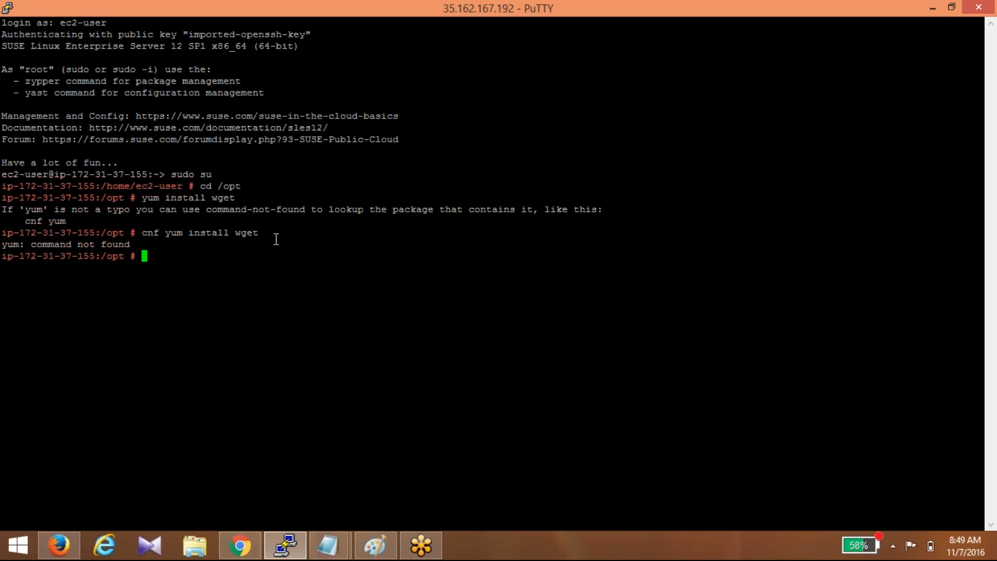
type("cnf")
left_click(773, 184)
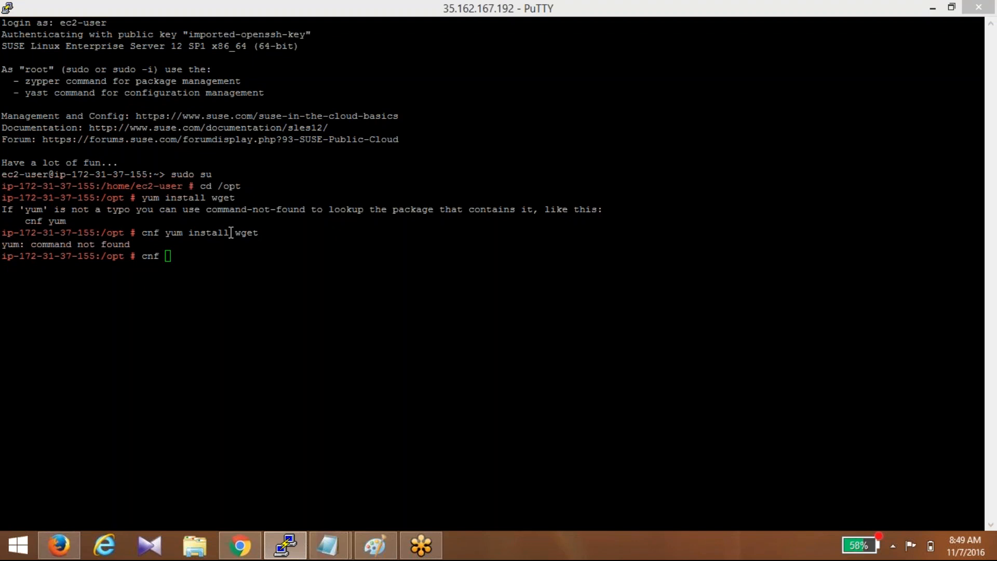
left_click(200, 258)
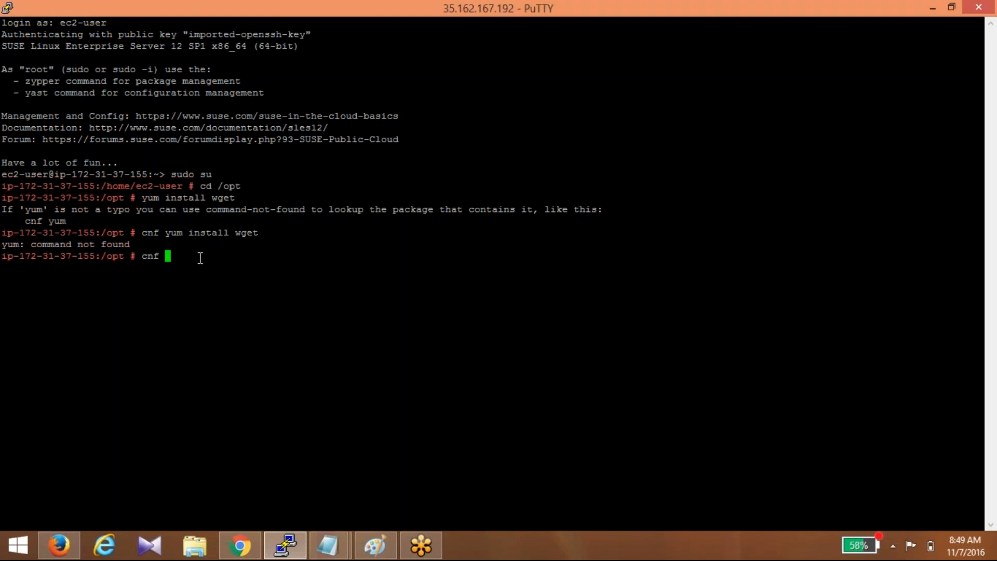
type("cnf yum")
key("Return")
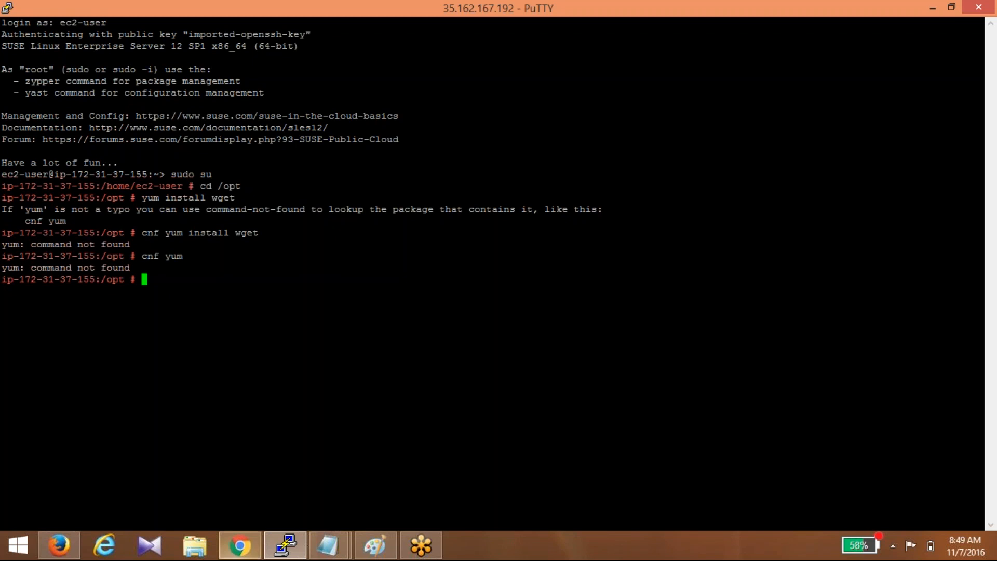
left_click(239, 545)
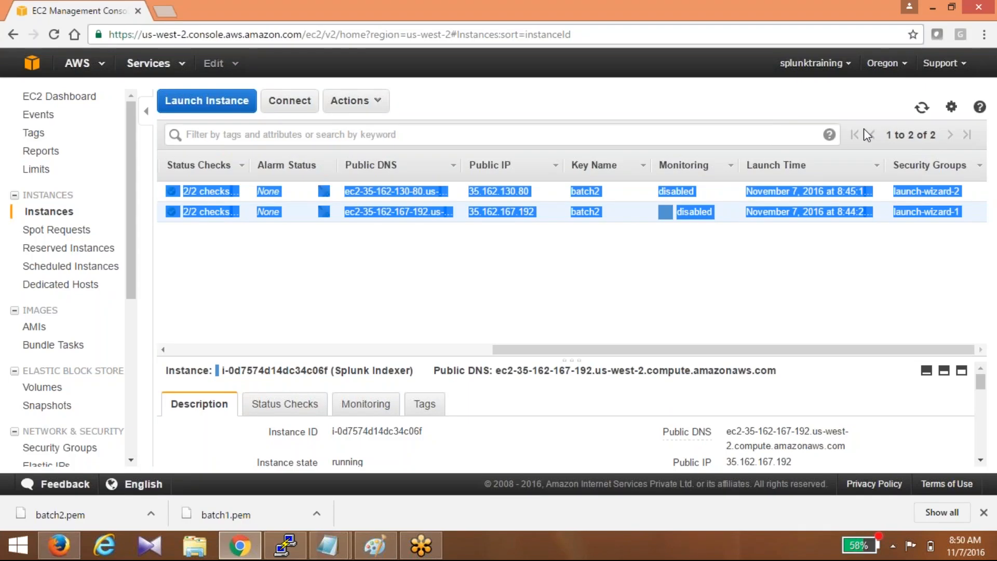
- Scroll the EC2 instances table back to its leftmost columns and clear the selection
left_click_drag(549, 350, 224, 360)
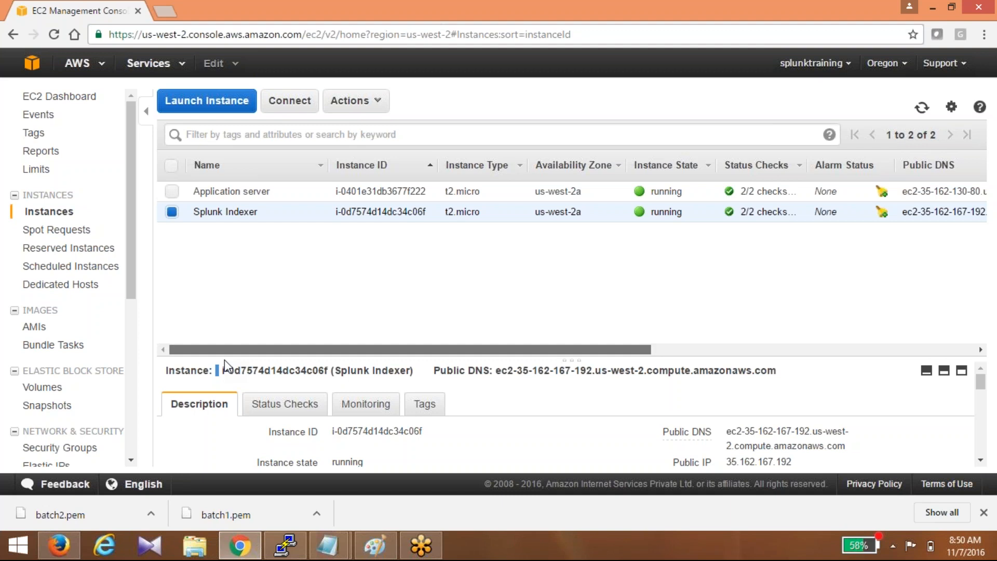
- Switch from Chrome back to the Notepad notes on inputs.conf and outputs.conf
key("alt+Tab")
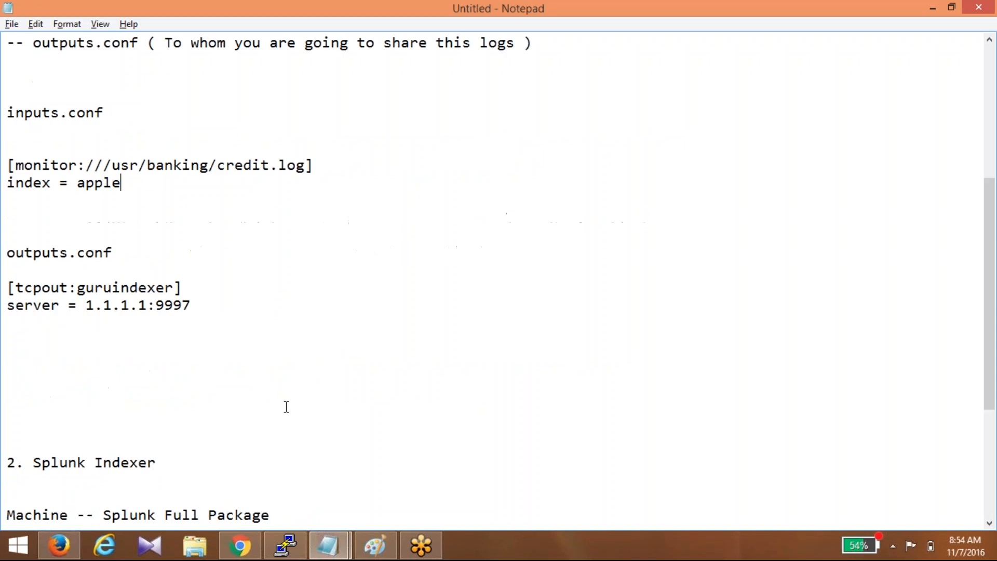
double_click(185, 305)
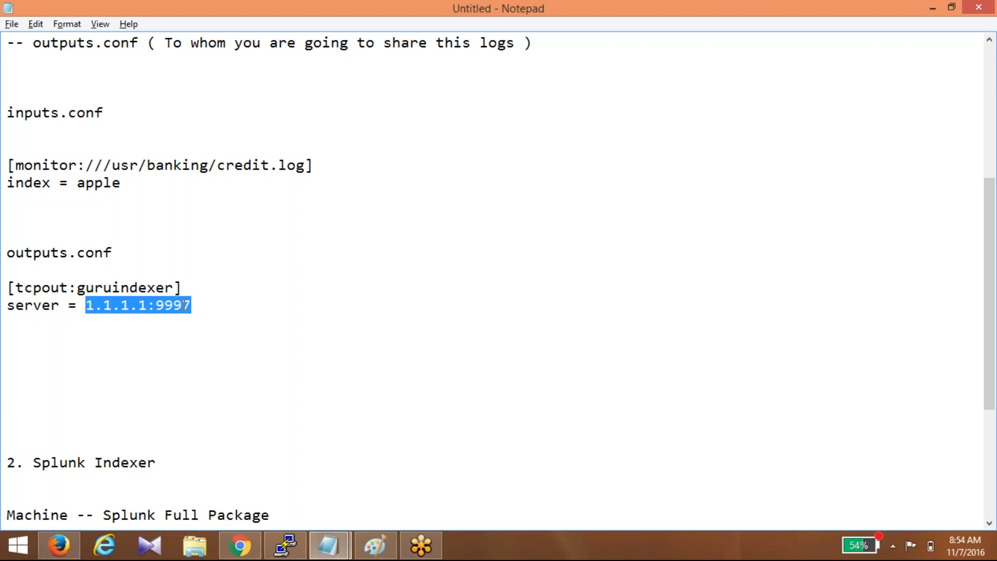
double_click(109, 182)
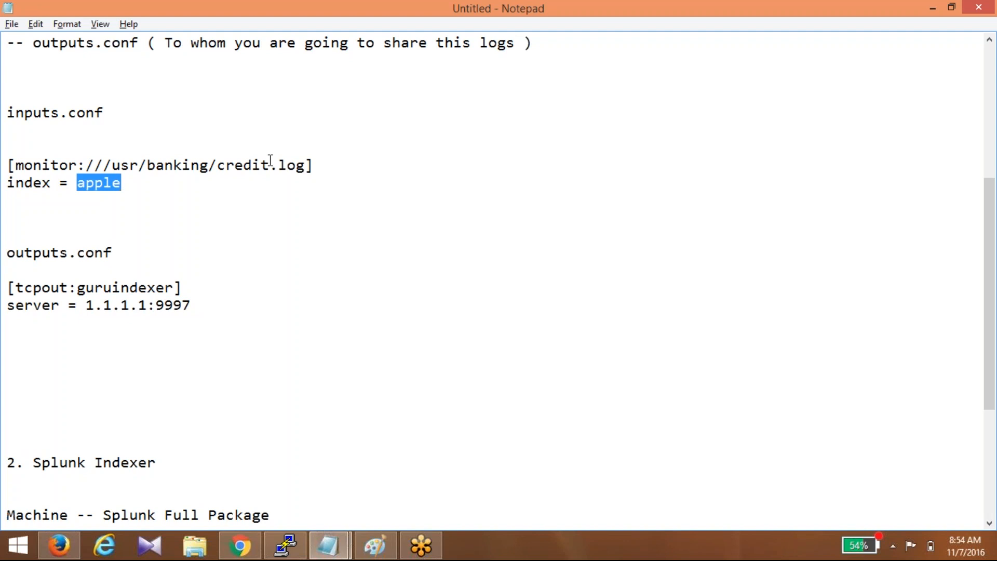
- Add a 'disabled = 0' line below 'index = apple' in the credit.log monitor stanza
left_click(161, 183)
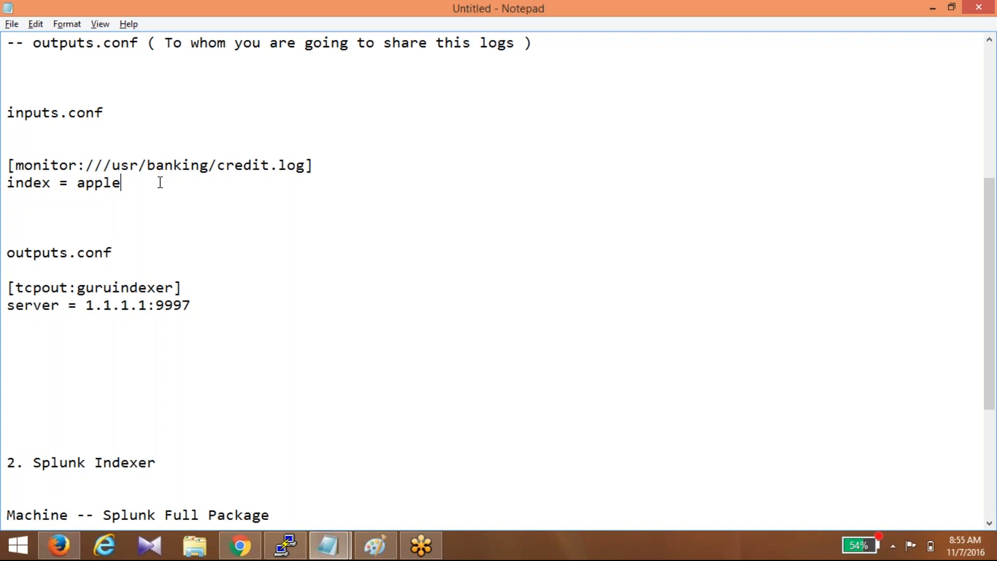
key("Return")
type("disab")
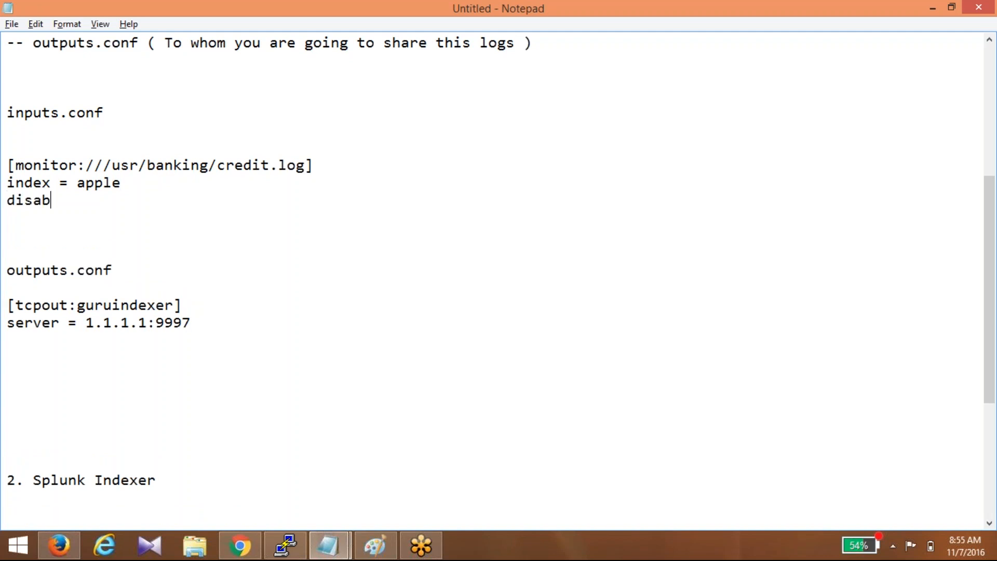
type("led = 0")
left_click_drag(115, 203, 16, 165)
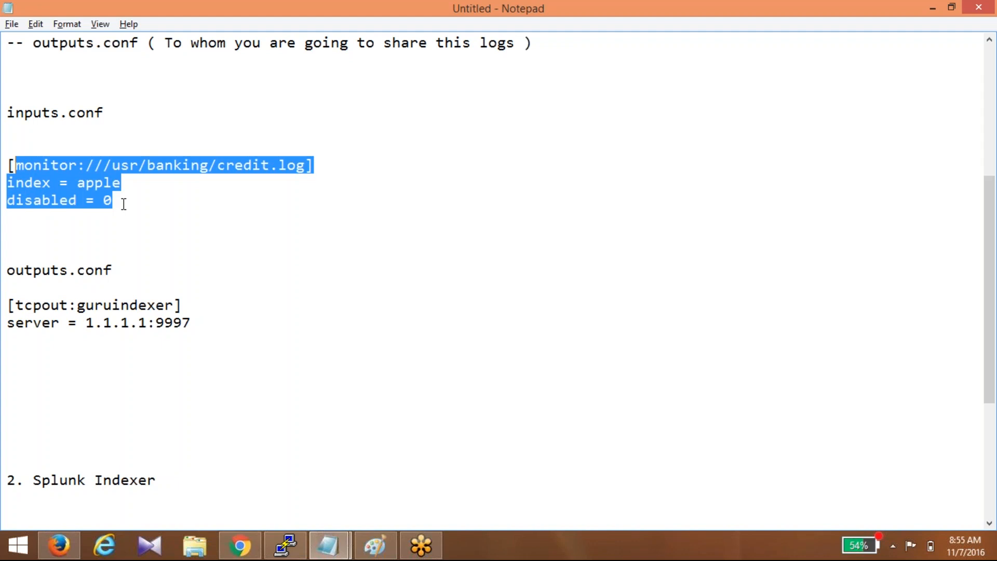
left_click(123, 203)
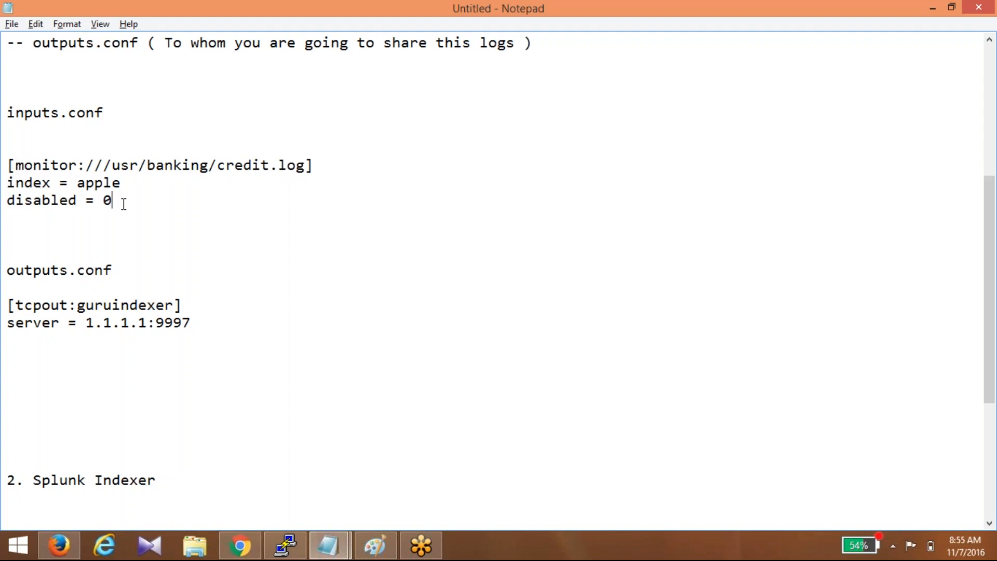
- Toggle the credit.log stanza's disabled value between 1 and 0, leaving it at 0
key("BackSpace")
type("1")
key("BackSpace")
type("0")
key("BackSpace")
type("1")
key("BackSpace")
type("0")
- Add a [monitor:///usr/teleom/*] stanza with index = ball and disabled = 0
key("Return")
key("Return")
type("[m")
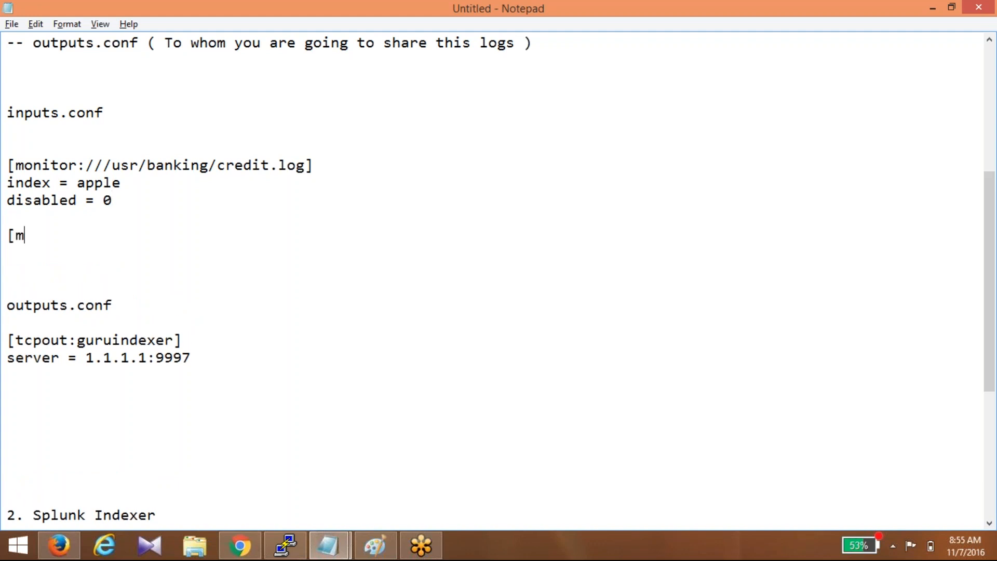
type("onitor:///usr/tele")
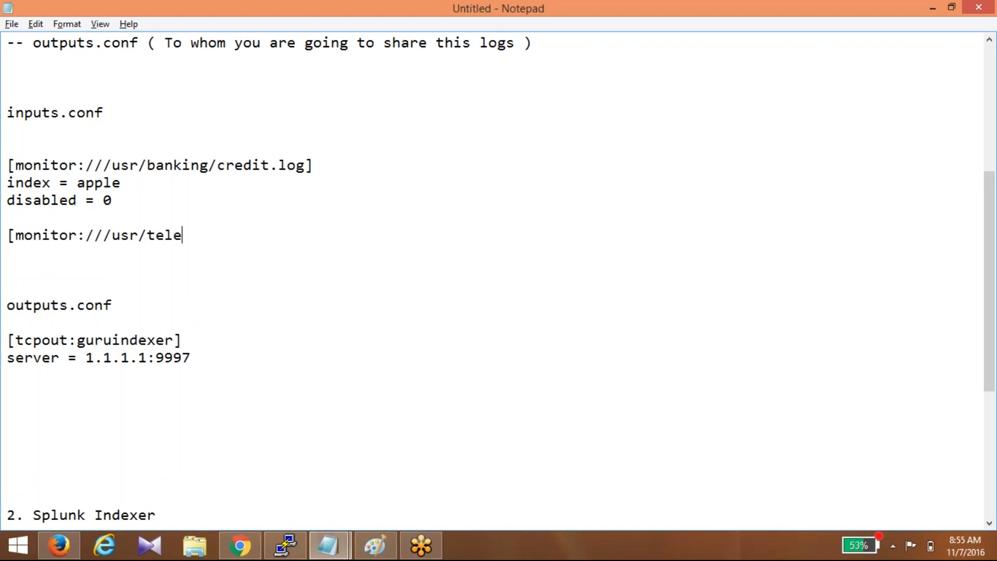
type("om/*]")
key("Return")
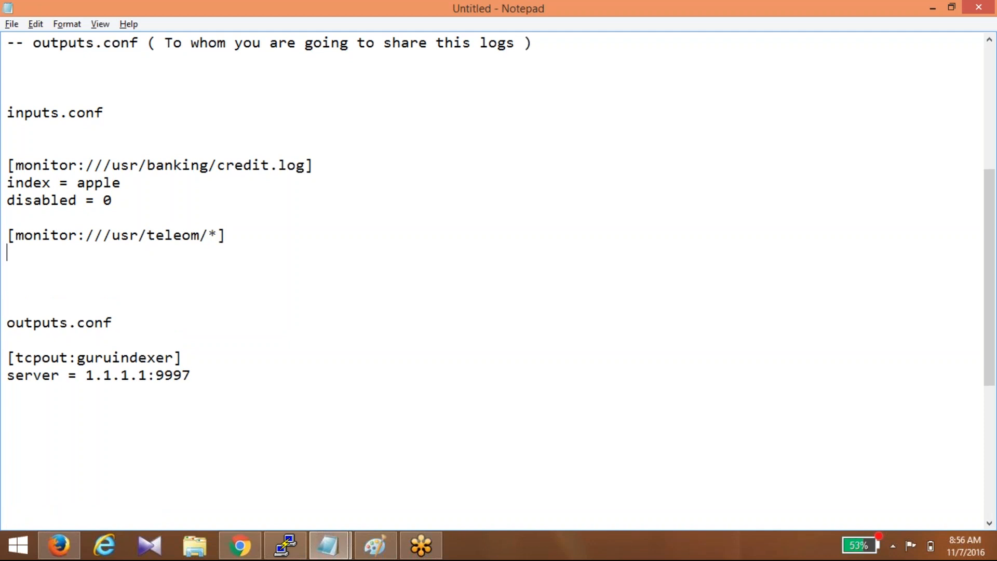
type("index = ball")
key("Return")
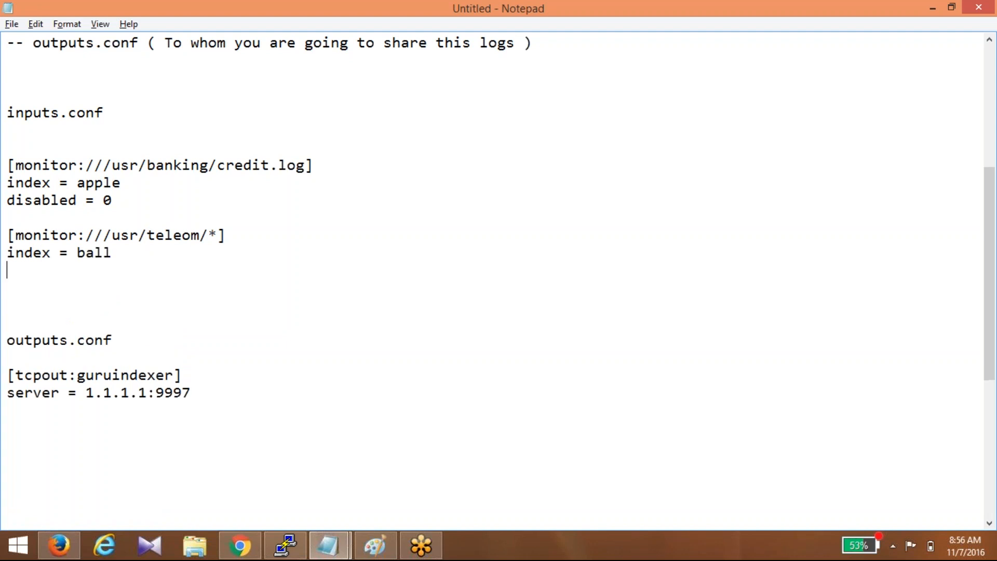
type("disabled")
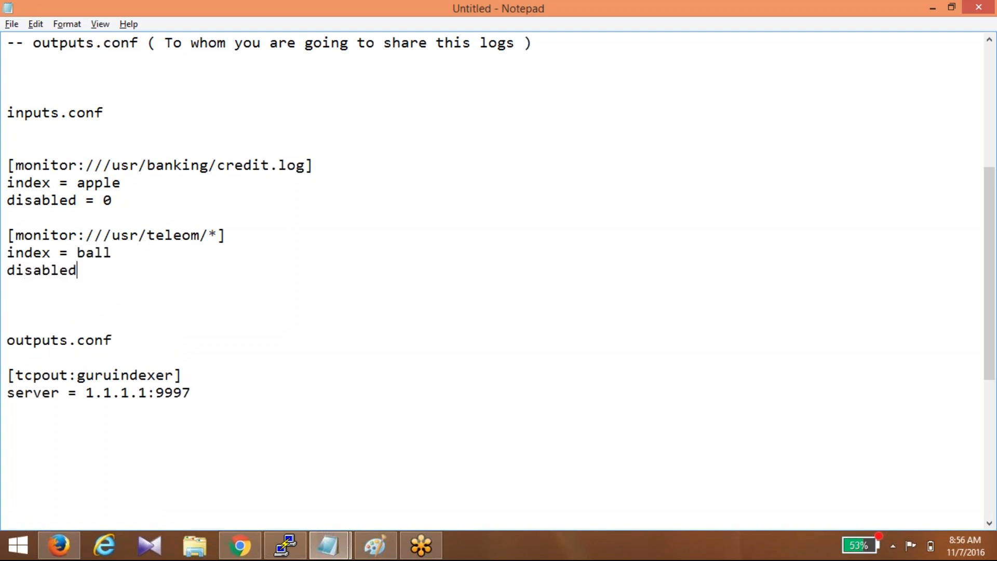
type(" = 0")
left_click(736, 218)
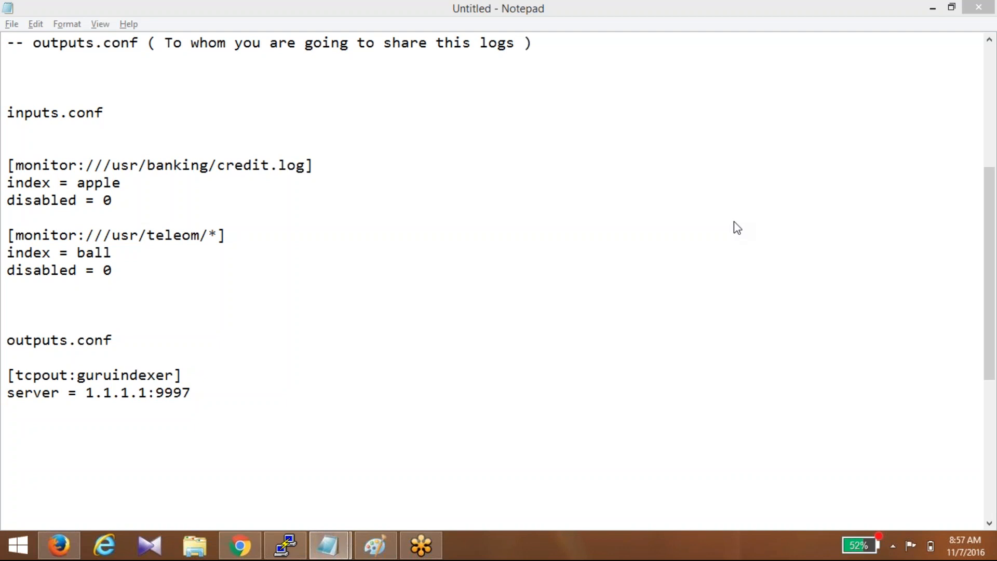
- Add a [tcpout:raviindexer] group with server = 2.2.2.2:9997 below guruindexer
key("Return")
key("Return")
key("Return")
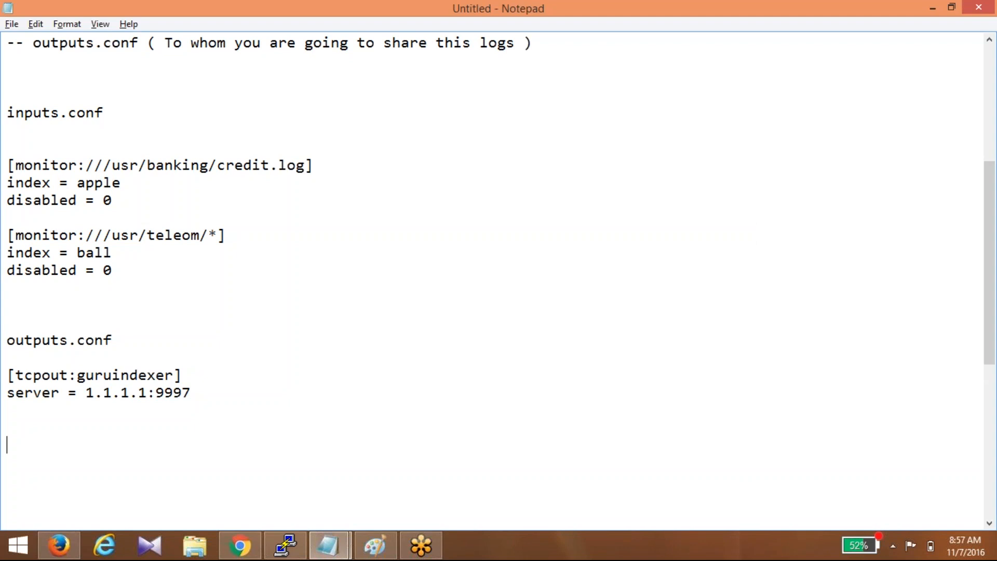
type("[tcpout:raviindexer]")
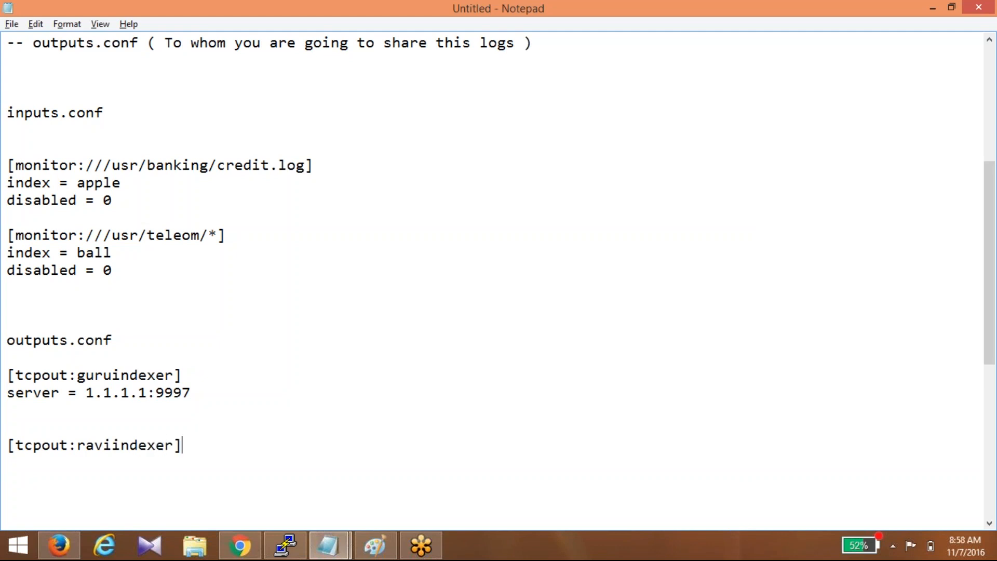
key("Return")
type("server = 2.2.2.2:999")
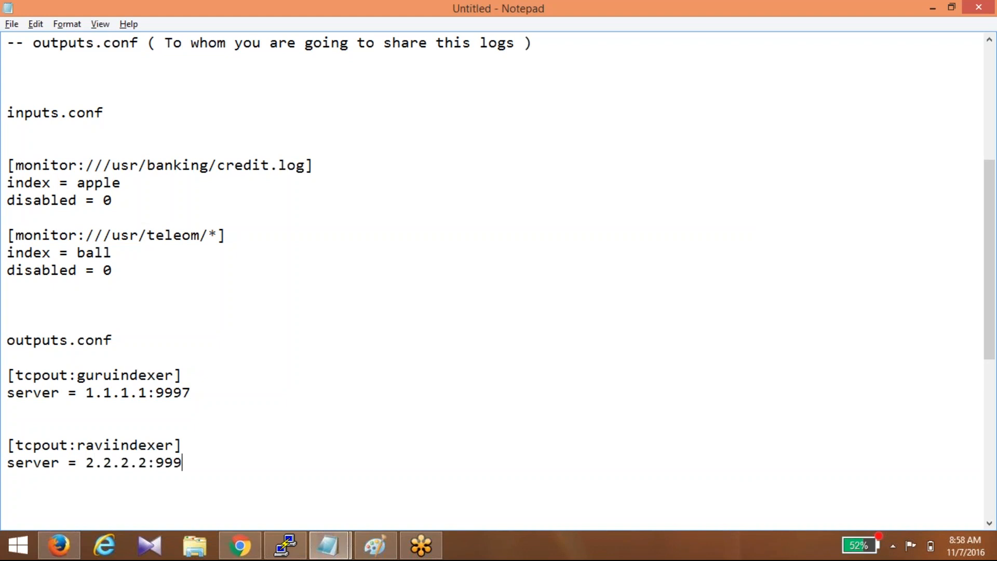
type("7")
- Highlight the credit.log, teleom and raviindexer stanza headers one after another
double_click(251, 169)
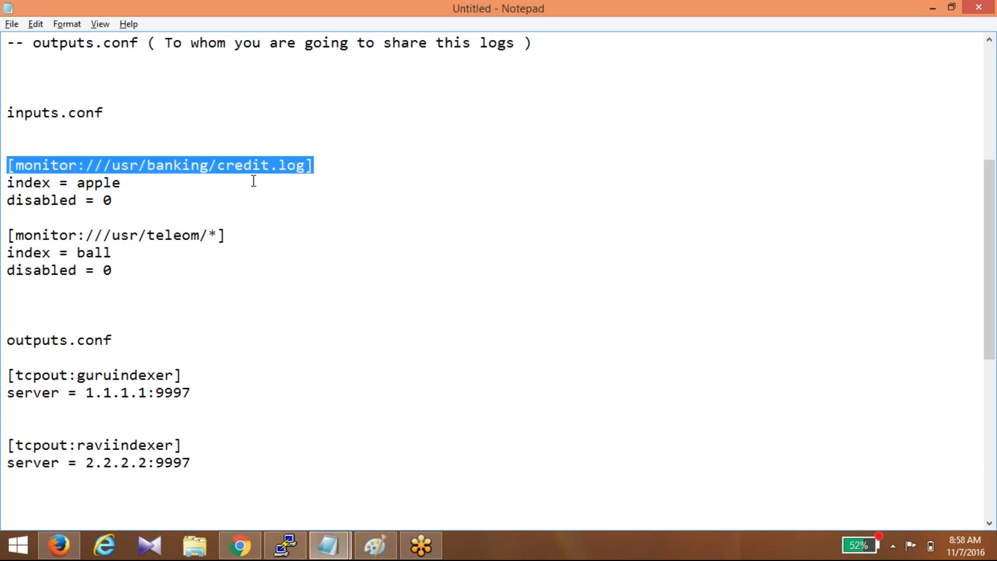
left_click(121, 375)
left_click(201, 236)
double_click(204, 235)
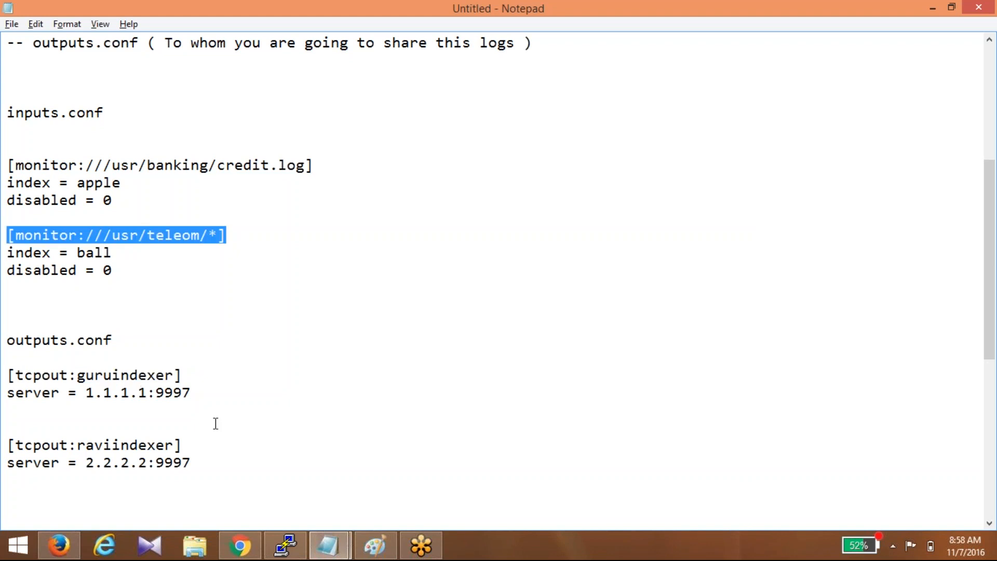
left_click(147, 445)
double_click(147, 446)
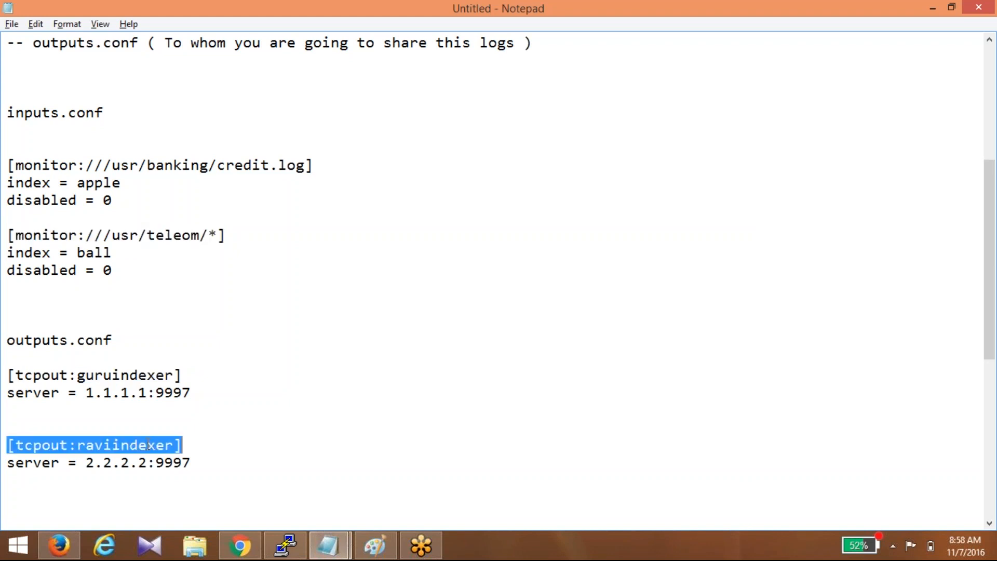
left_click(128, 199)
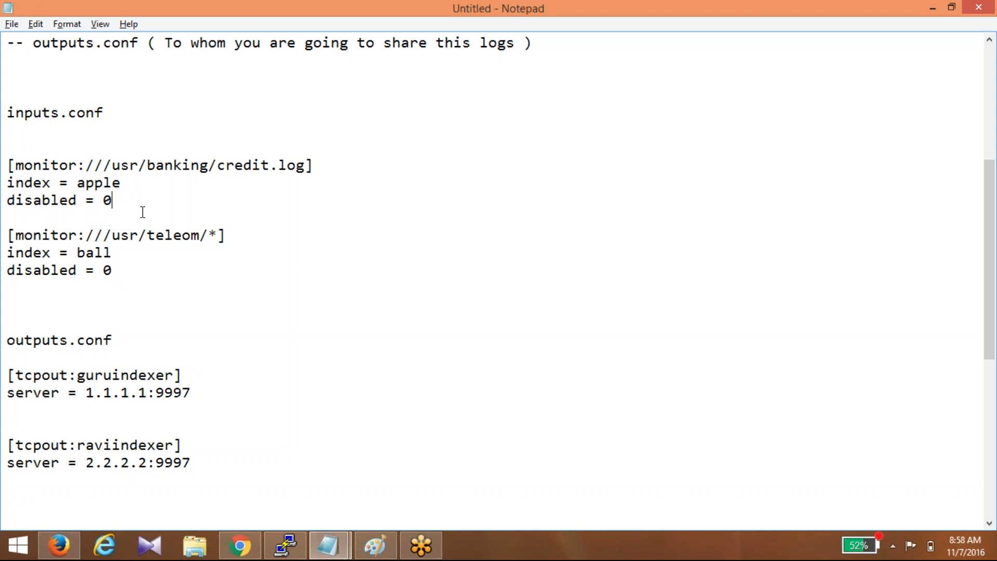
- Route the credit.log stanza to guruindexer with a _TCP_ROUTING line
key("Return")
type("_TCP_TORU")
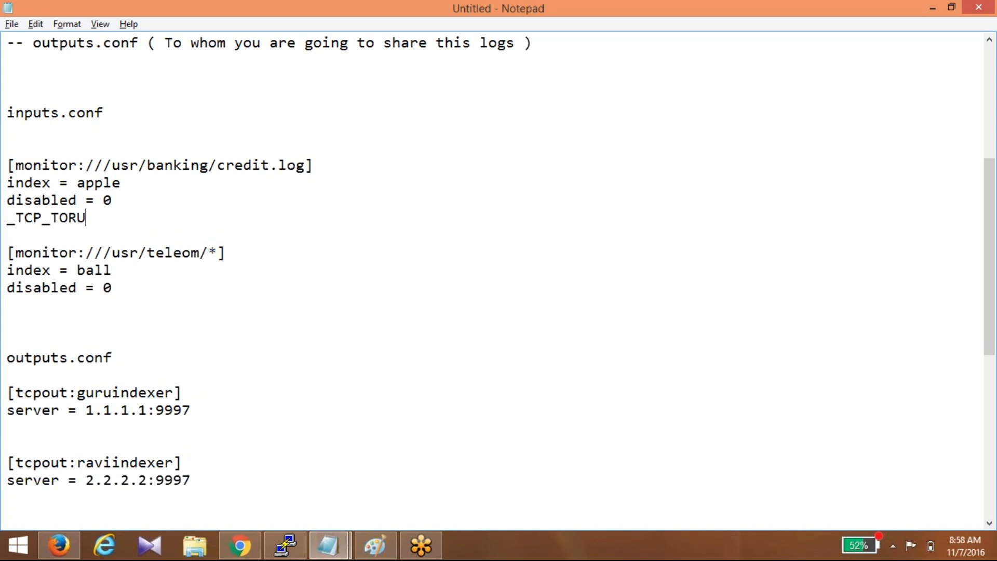
key("BackSpace")
key("BackSpace")
key("BackSpace")
key("BackSpace")
type("ROUTING")
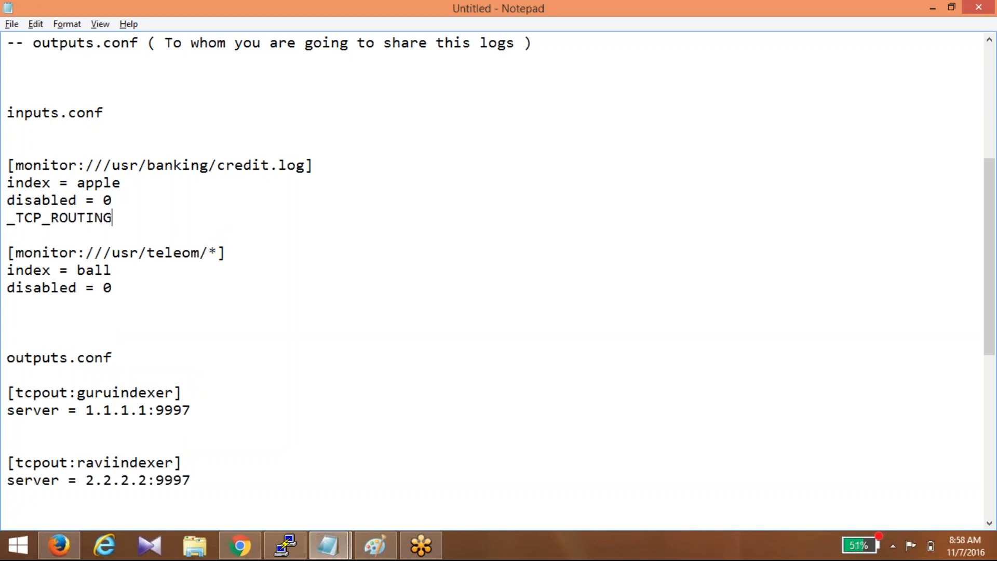
type(" =")
left_click_drag(221, 166, 305, 165)
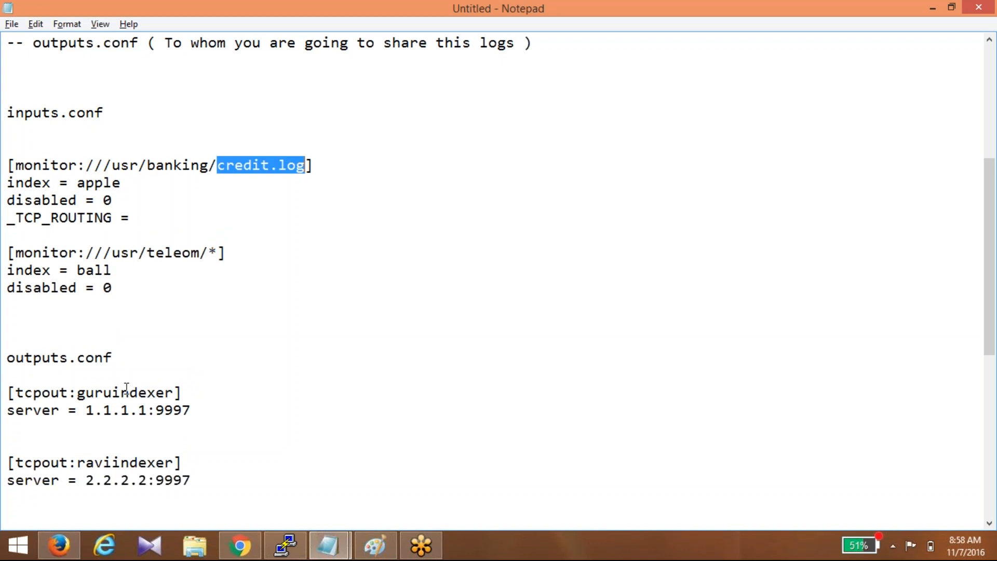
double_click(129, 392)
left_click(165, 212)
type("gurui")
type("ex")
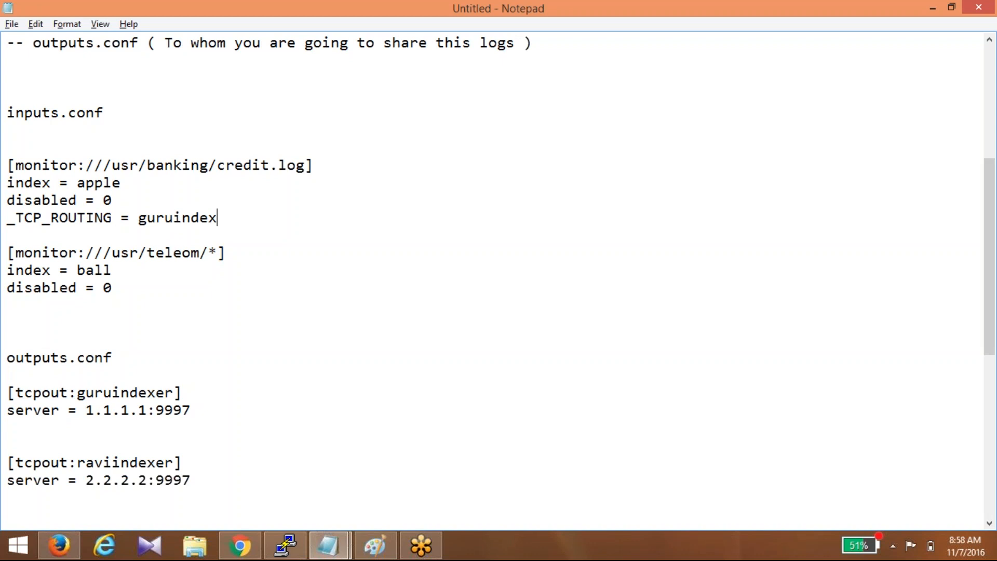
type("er")
- Add _TCP_ROUTING = raviindexer under the teleom stanza's disabled line
left_click(132, 288)
key("Return")
type("_TC")
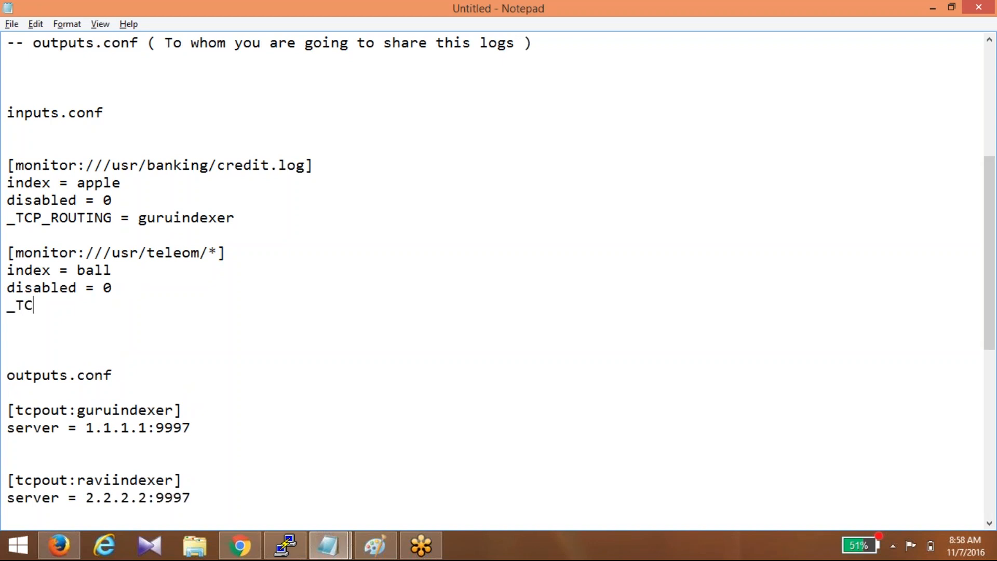
type("P_ROUTING = raviind")
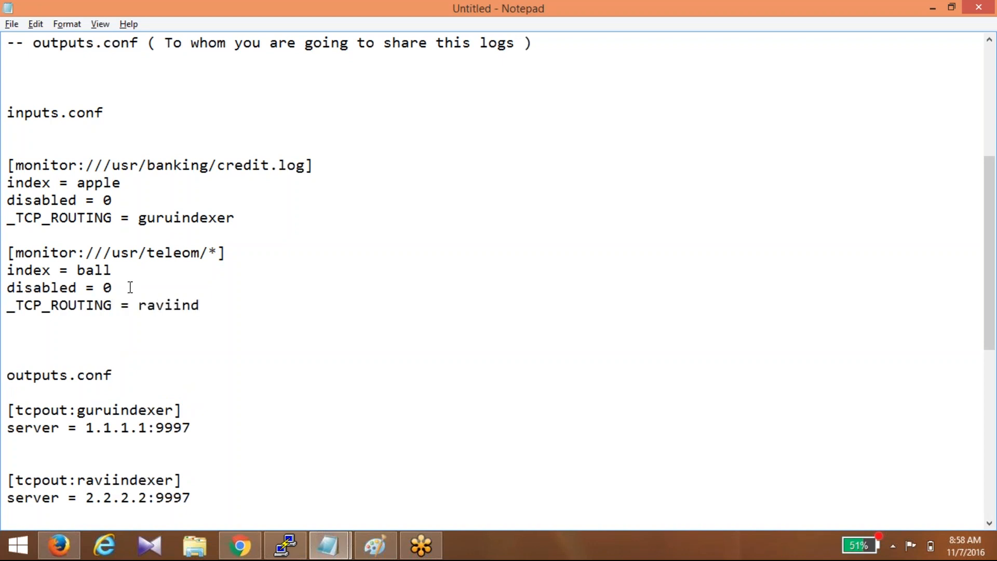
type("exer")
left_click_drag(77, 411, 172, 410)
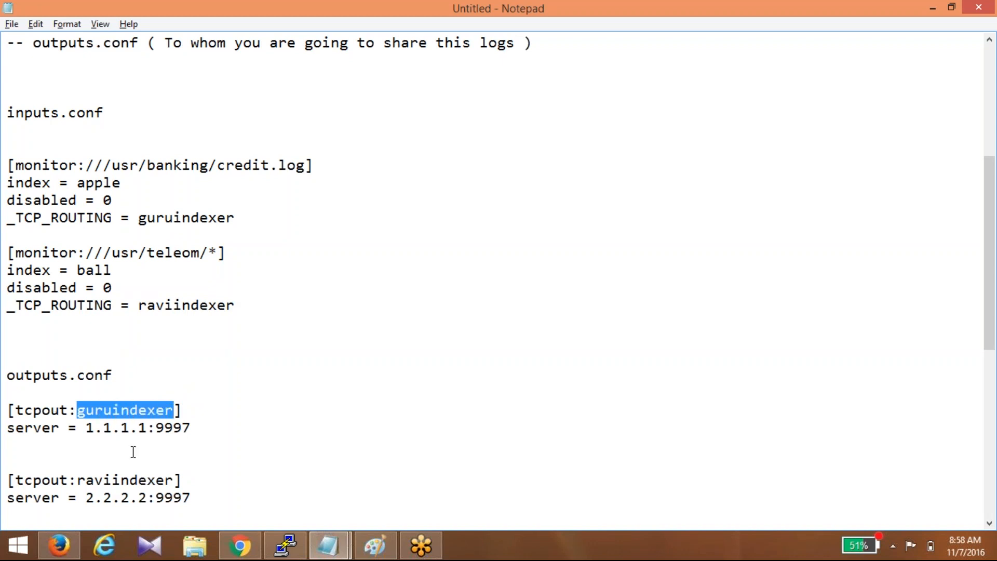
- Point out the teleom stanza and its guruindexer and raviindexer routing targets
double_click(205, 253)
double_click(187, 217)
left_click(180, 253)
double_click(172, 305)
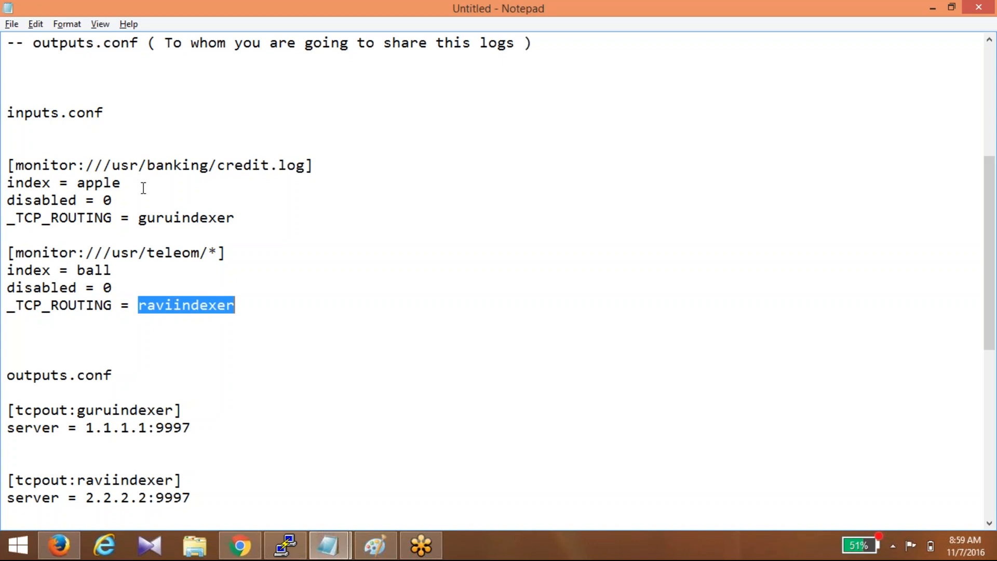
- Delete the index = apple line from credit.log and add a blank line at the end
left_click_drag(119, 199, 7, 214)
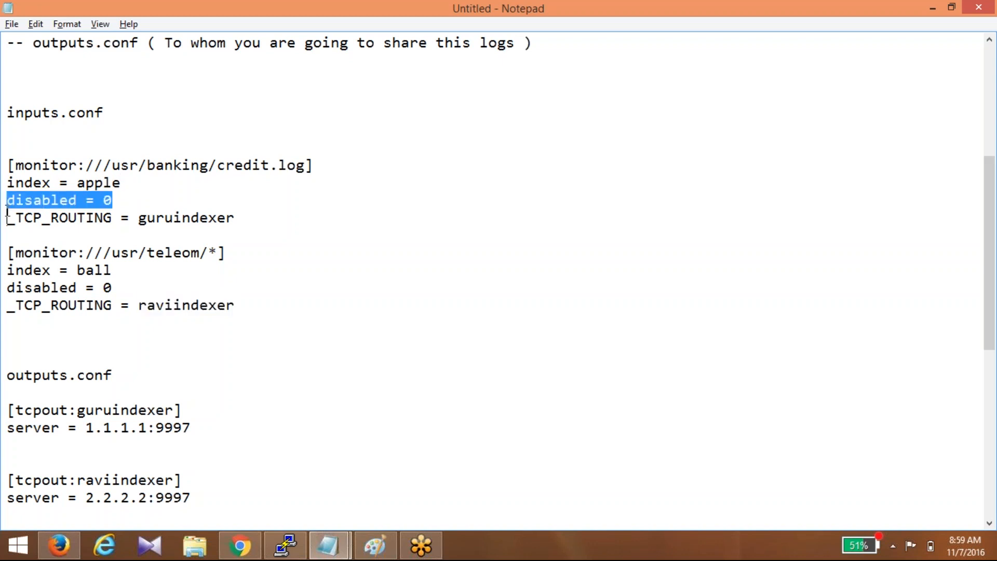
left_click_drag(121, 183, 7, 183)
key("Delete")
key("Delete")
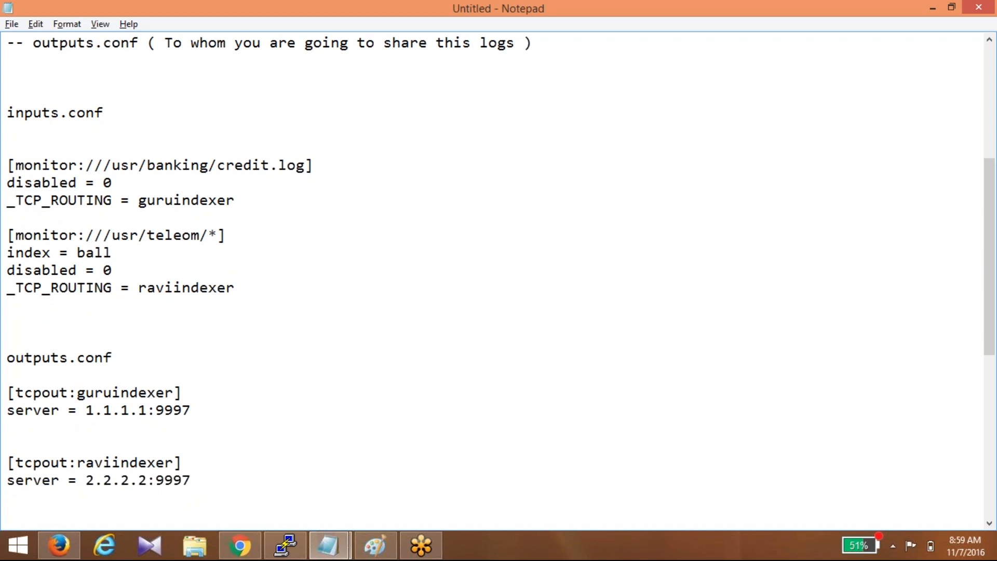
left_click(202, 477)
key("Return")
key("Return")
key("Return")
key("Return")
key("Return")
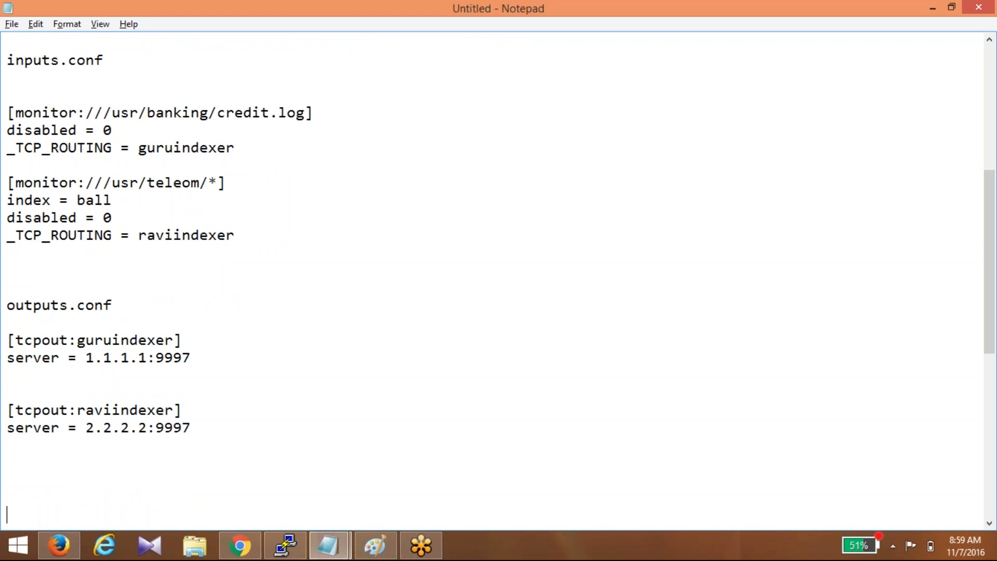
- Write 'Index' at the bottom of the notes, replacing the word 'main', with lines below
type("main")
key("Return")
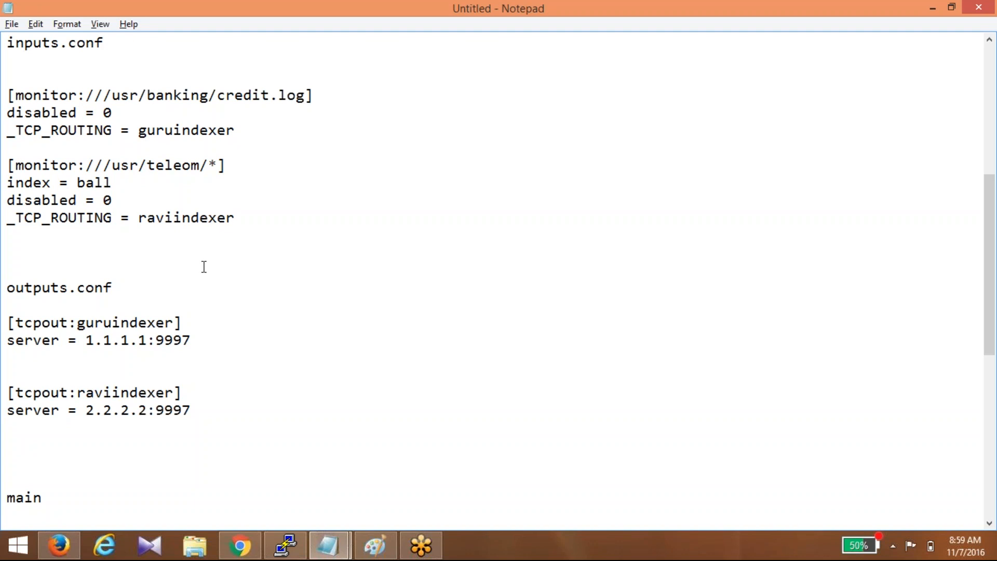
double_click(107, 182)
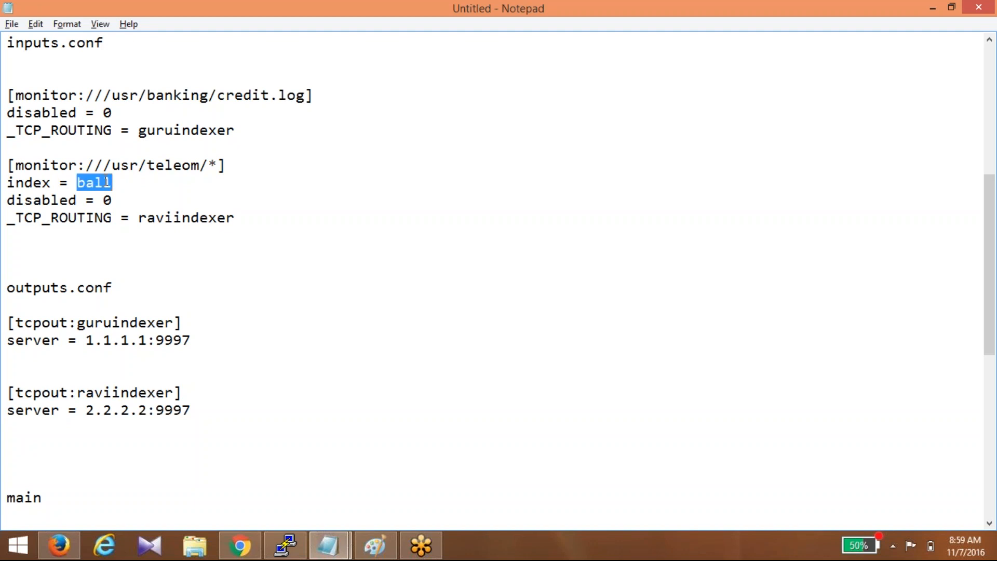
left_click(69, 498)
double_click(19, 498)
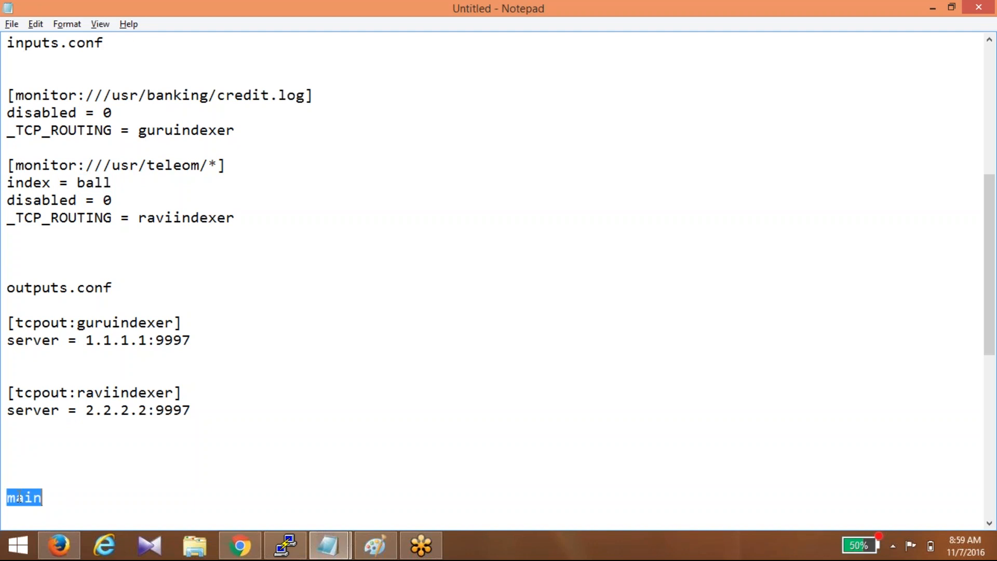
type("Index")
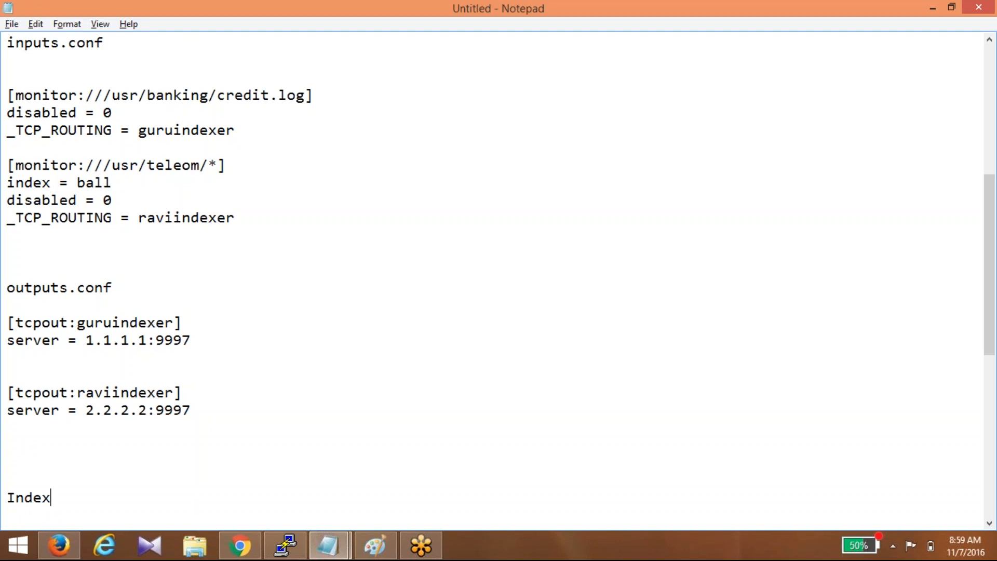
key("Down")
key("Down")
key("Down")
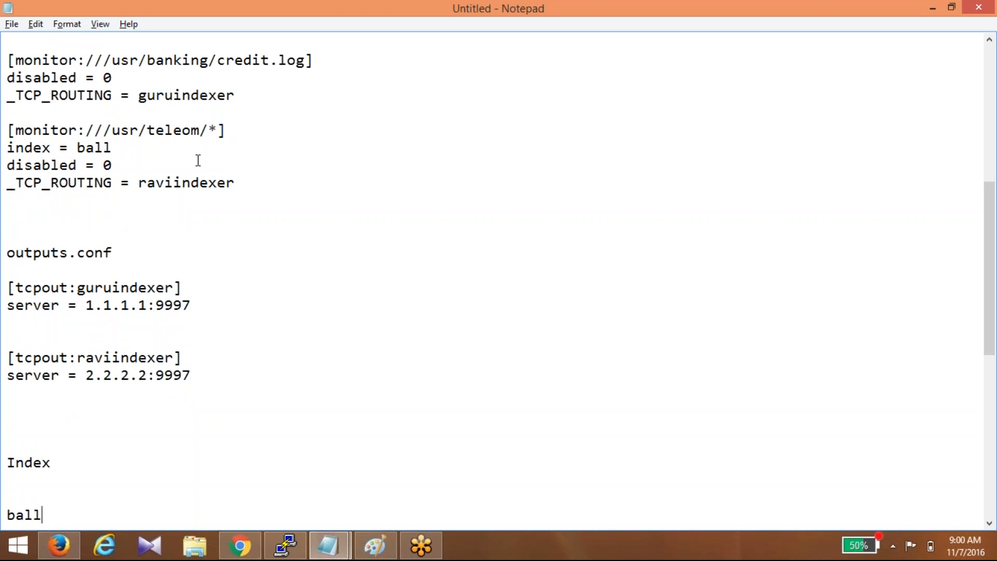
double_click(99, 146)
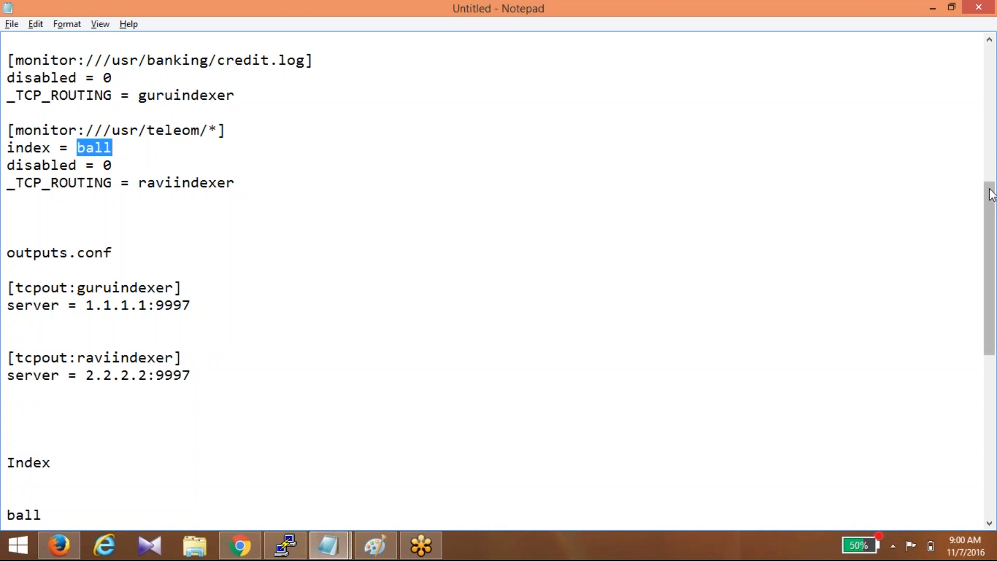
left_click_drag(992, 194, 993, 147)
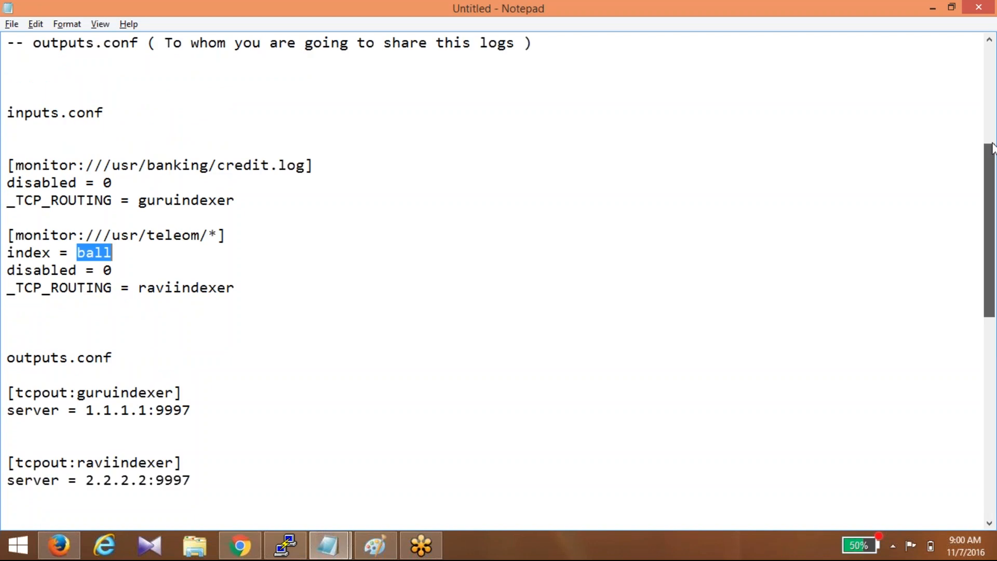
left_click_drag(992, 143, 992, 143)
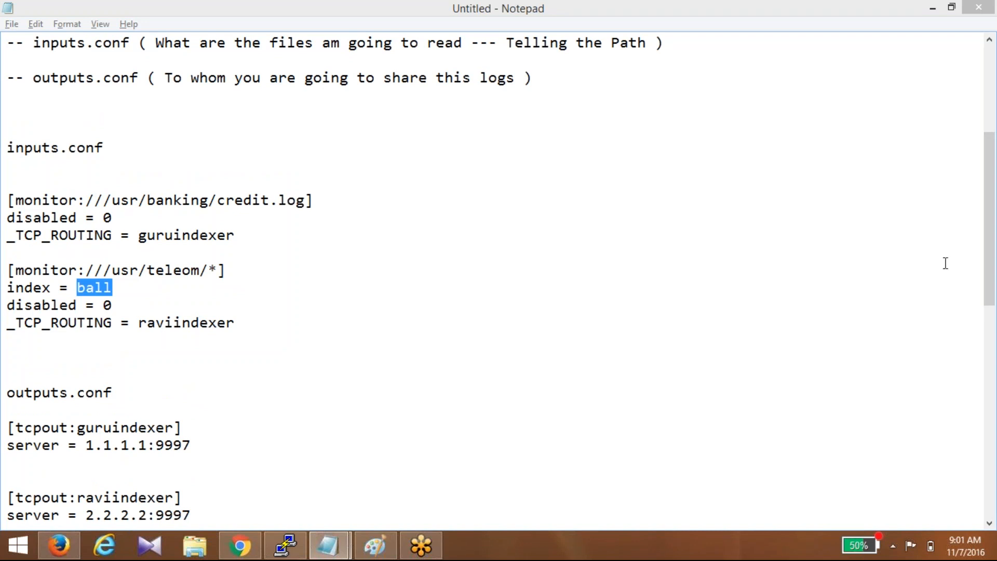
left_click(995, 207)
left_click_drag(995, 215, 994, 266)
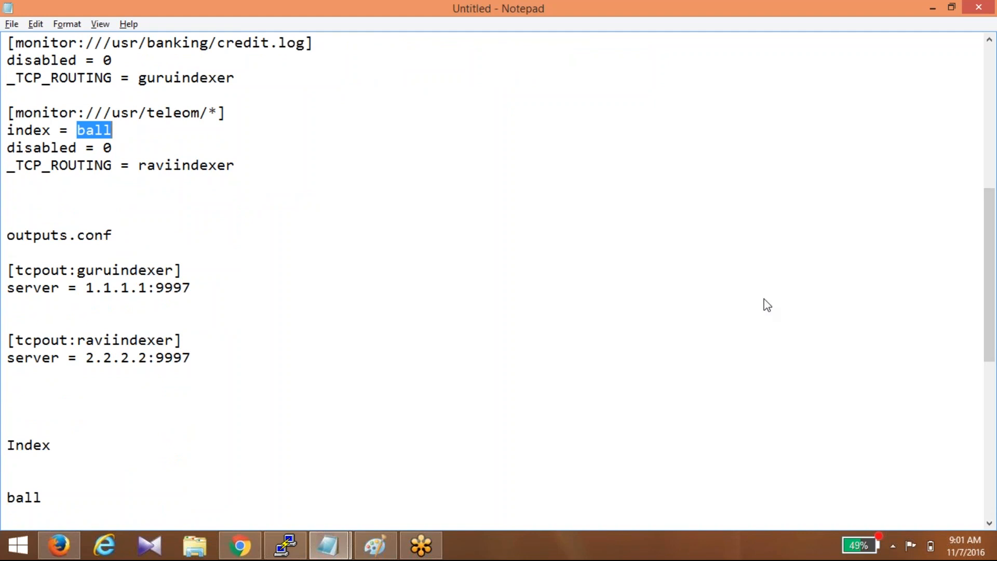
left_click(898, 359)
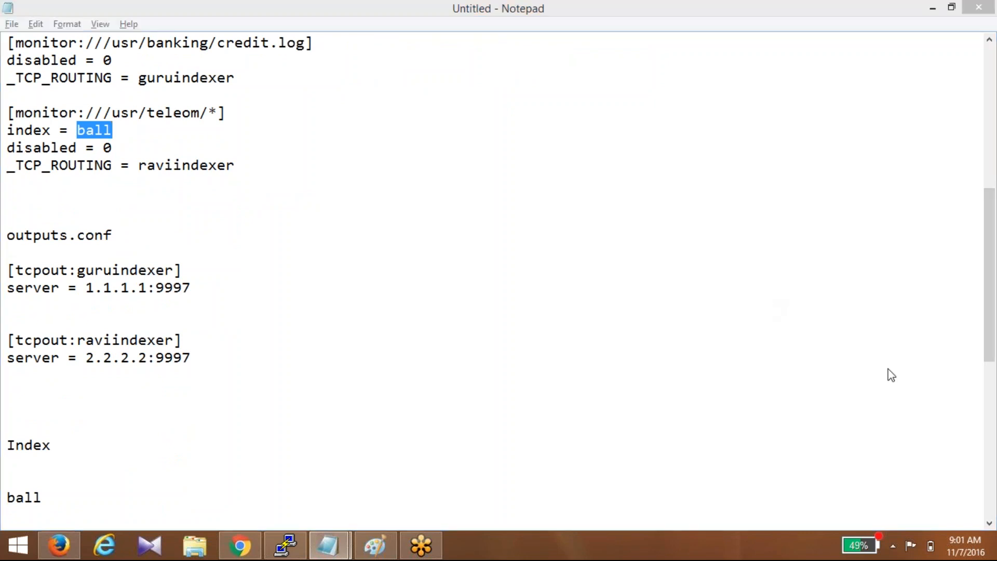
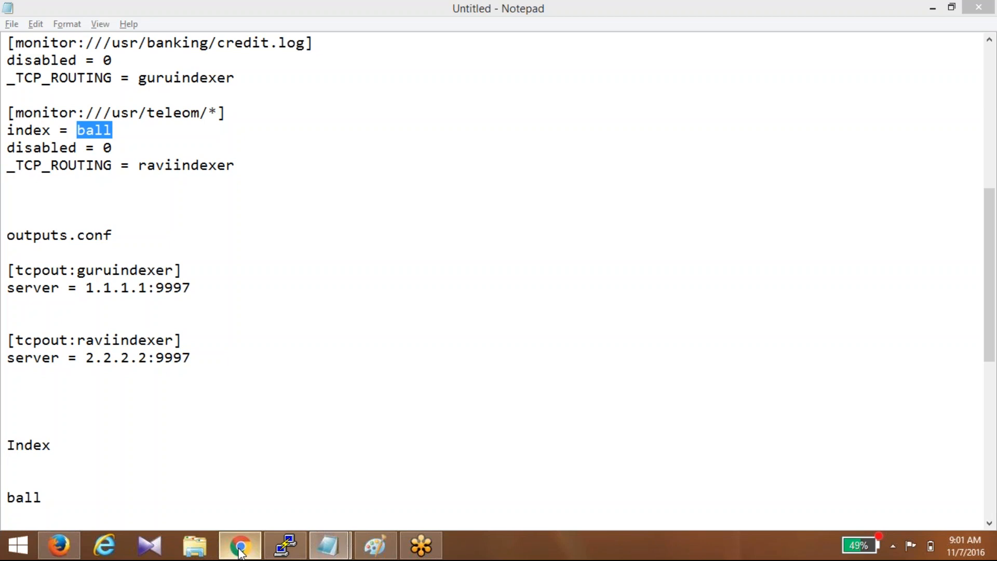
- Switch from Notepad to Chrome, showing Splunk Docs' Load the tutorial data page
left_click(240, 550)
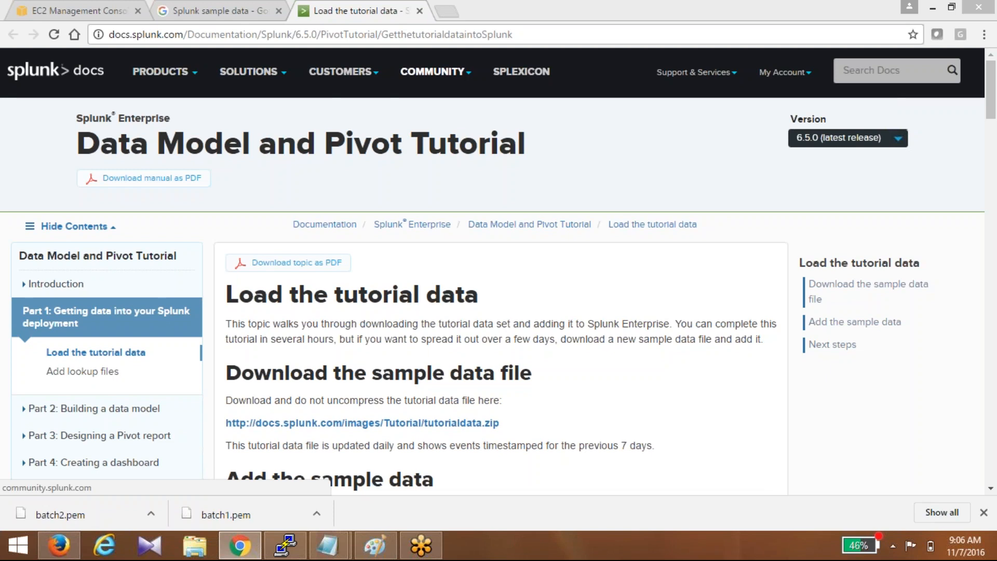
- Download tutorialdata.zip from the sample data link and open it in File Explorer
left_click(388, 33)
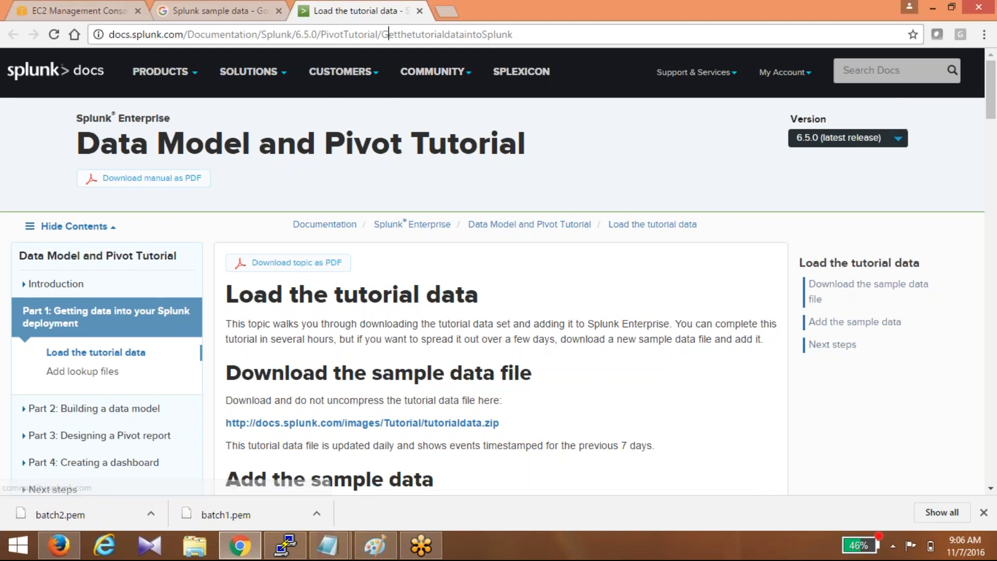
left_click(442, 418)
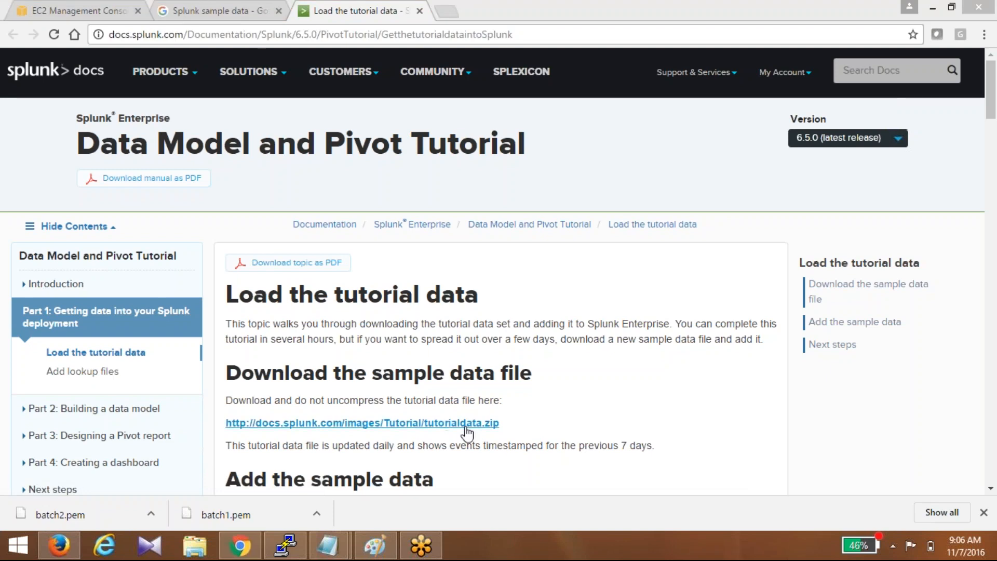
left_click(467, 425)
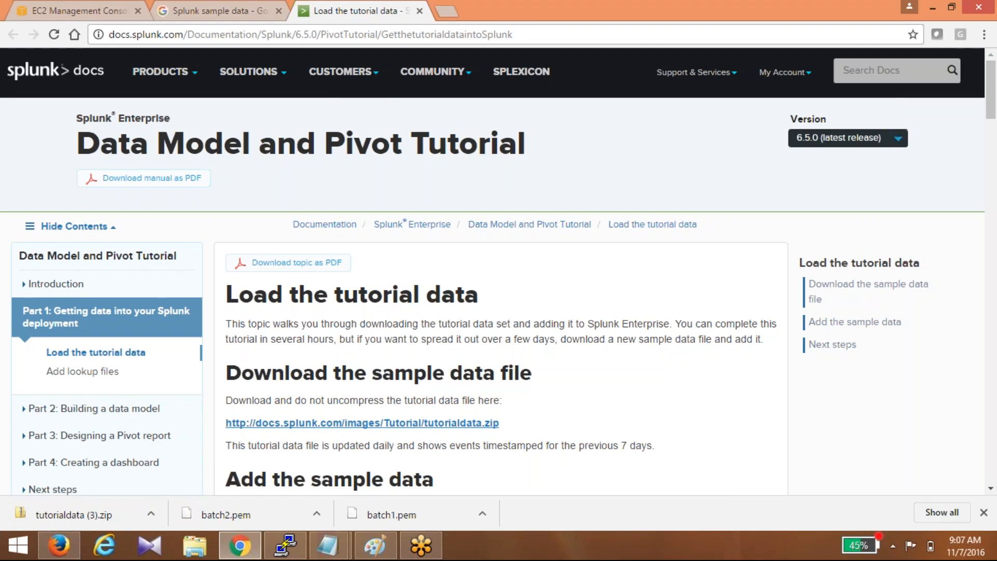
left_click(102, 516)
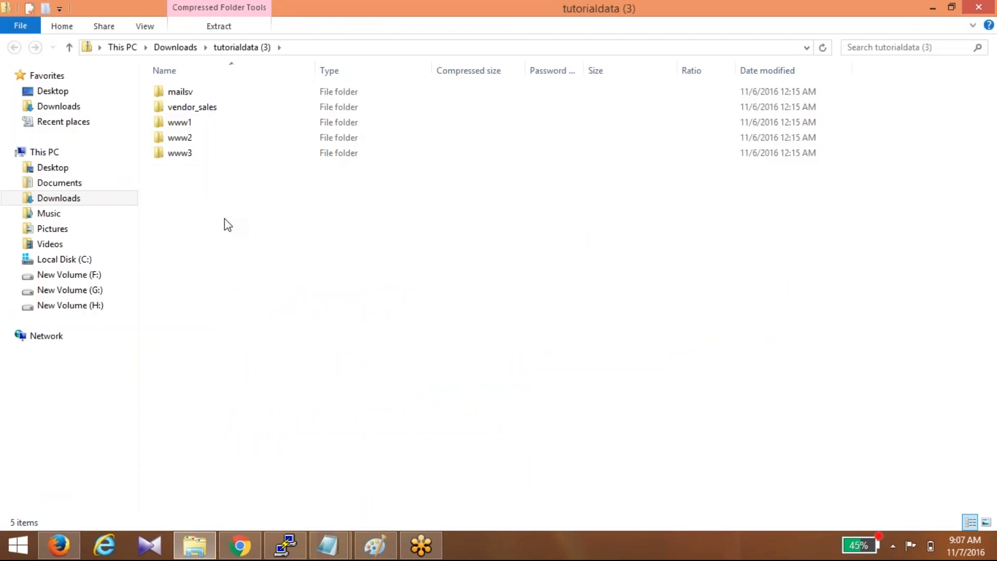
- Look inside the zip's www1 folder at access and secure, then close File Explorer
double_click(180, 122)
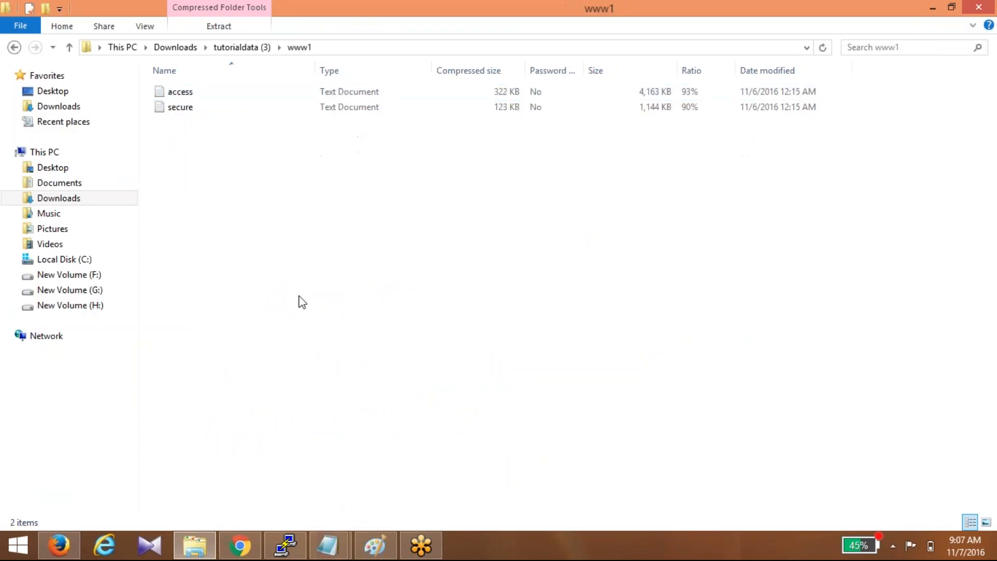
left_click(933, 8)
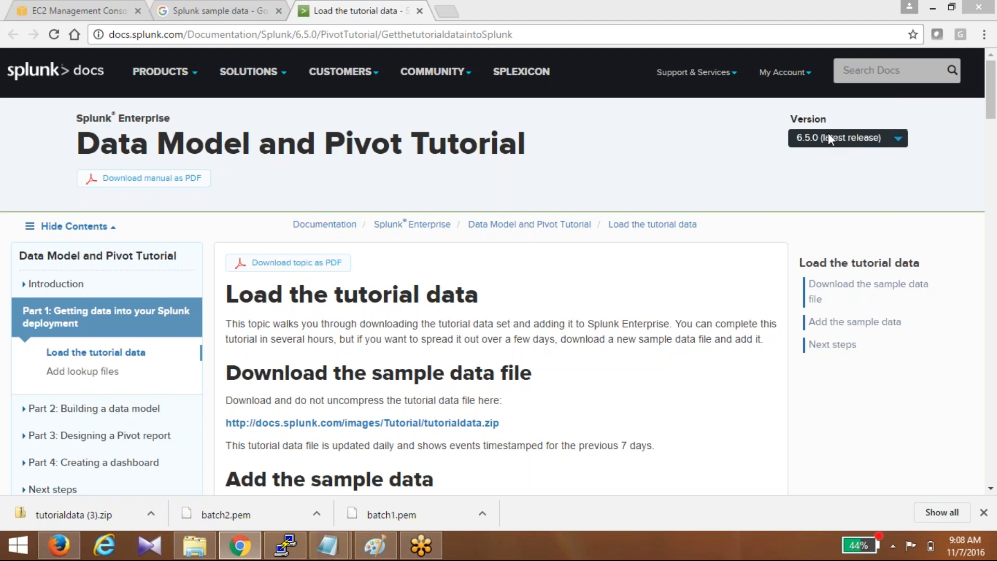
left_click(488, 290)
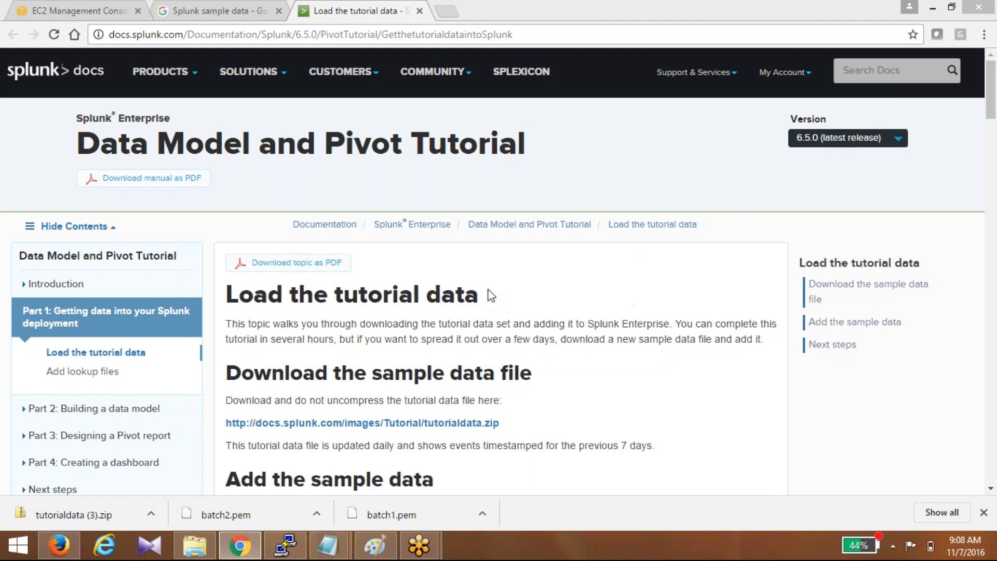